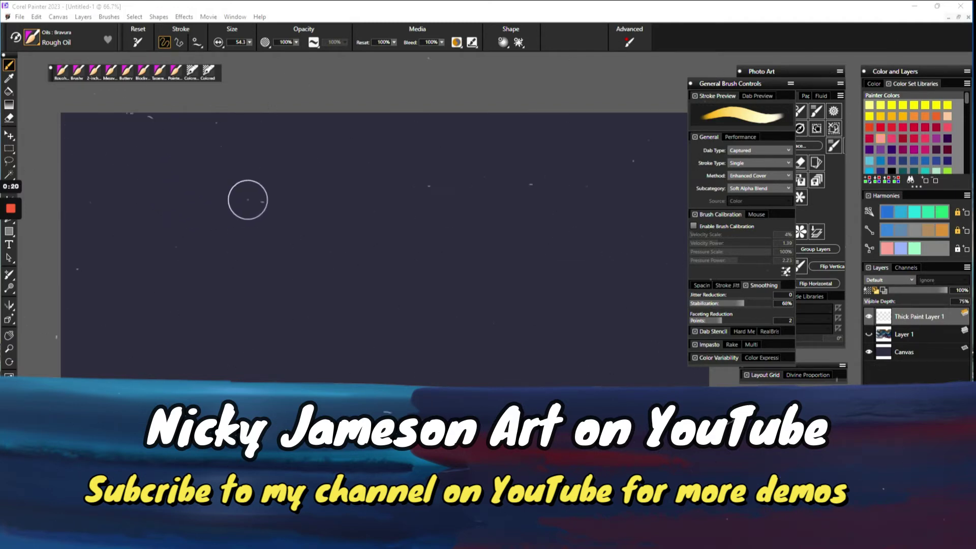
Paint a textured pink patch in the upper-left area of the canvas with the Rough Oil brush.
mouse_move(133, 175)
mouse_down()
mouse_move(146, 183)
mouse_move(158, 173)
mouse_up()
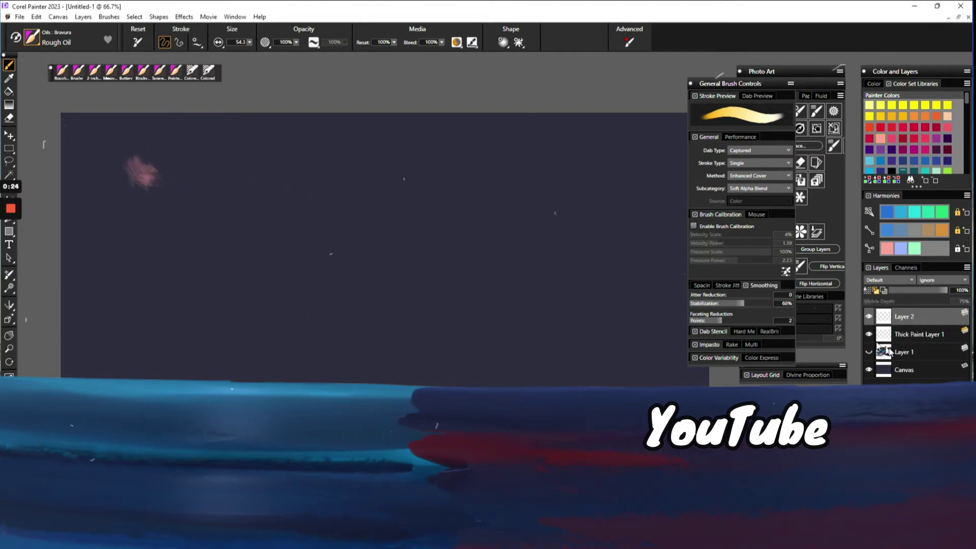
mouse_move(118, 165)
mouse_down()
mouse_move(101, 150)
mouse_move(116, 189)
mouse_move(110, 150)
mouse_move(129, 150)
mouse_move(158, 183)
mouse_move(147, 182)
mouse_move(133, 152)
mouse_move(154, 189)
mouse_move(118, 191)
mouse_move(151, 142)
mouse_move(120, 161)
mouse_move(113, 151)
mouse_move(140, 151)
mouse_move(104, 173)
mouse_up()
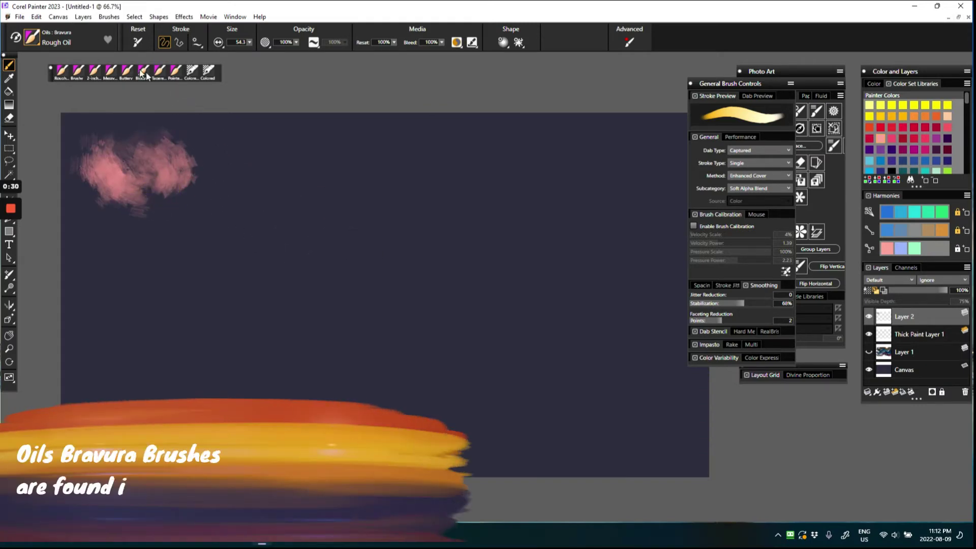
Choose the Rough Edge Blender from Oils : Bravura and blend the pink patch softly into the dark background.
click(32, 38)
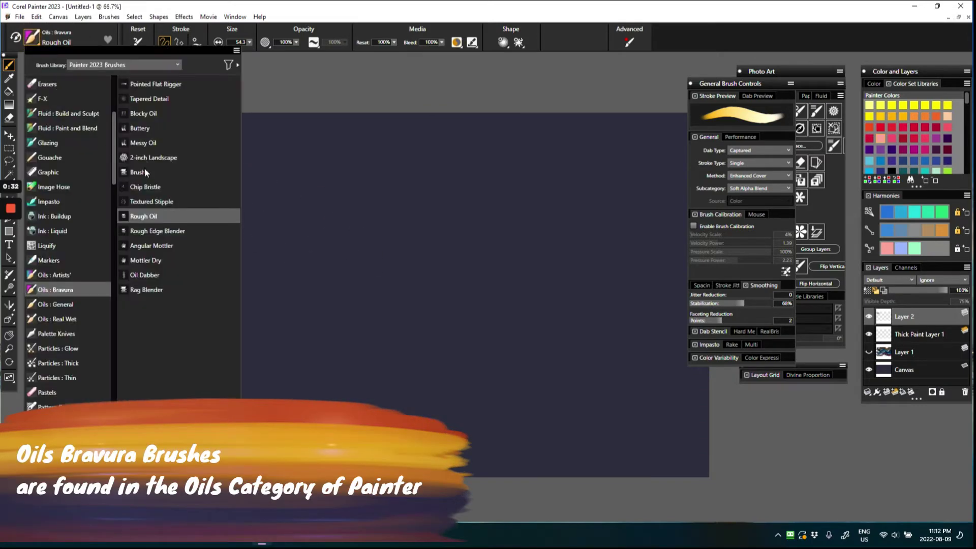
click(160, 234)
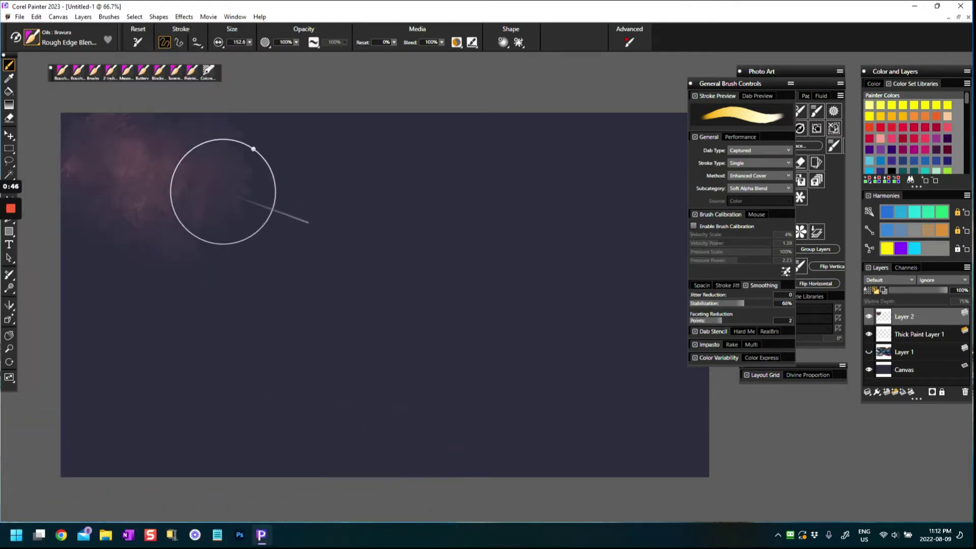
mouse_move(223, 191)
mouse_down()
mouse_move(192, 152)
mouse_move(239, 136)
mouse_move(111, 215)
mouse_move(104, 188)
mouse_move(185, 141)
mouse_move(217, 192)
mouse_move(178, 207)
mouse_up()
click(87, 181)
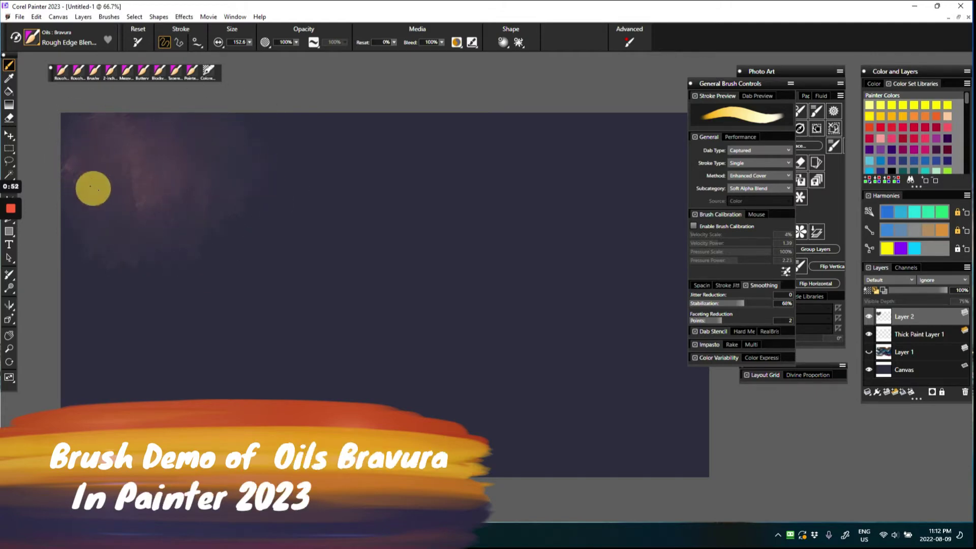
click(266, 153)
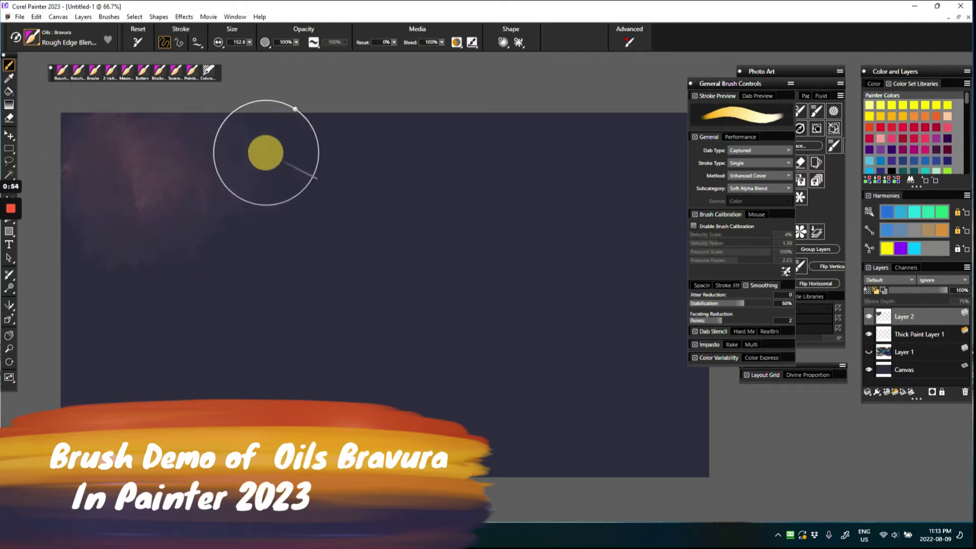
click(109, 257)
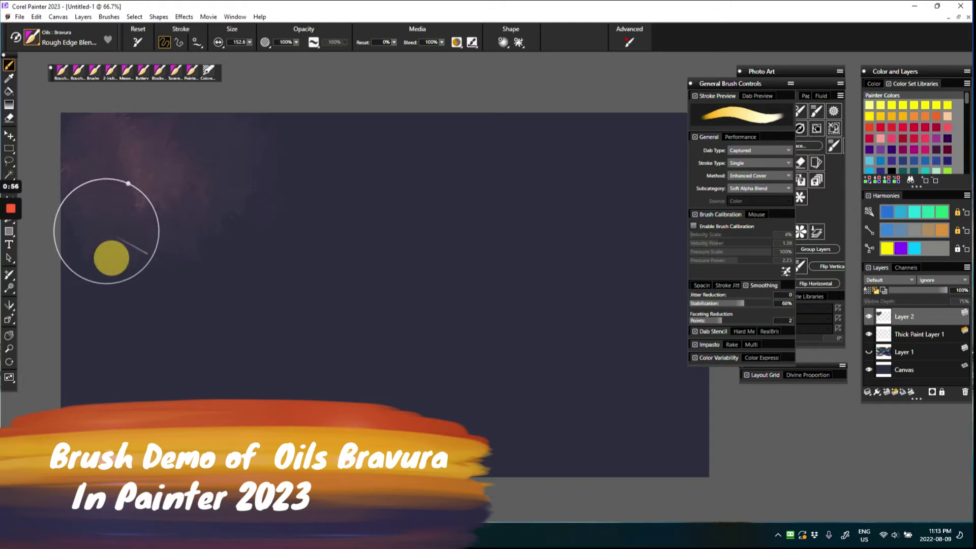
click(225, 174)
click(269, 156)
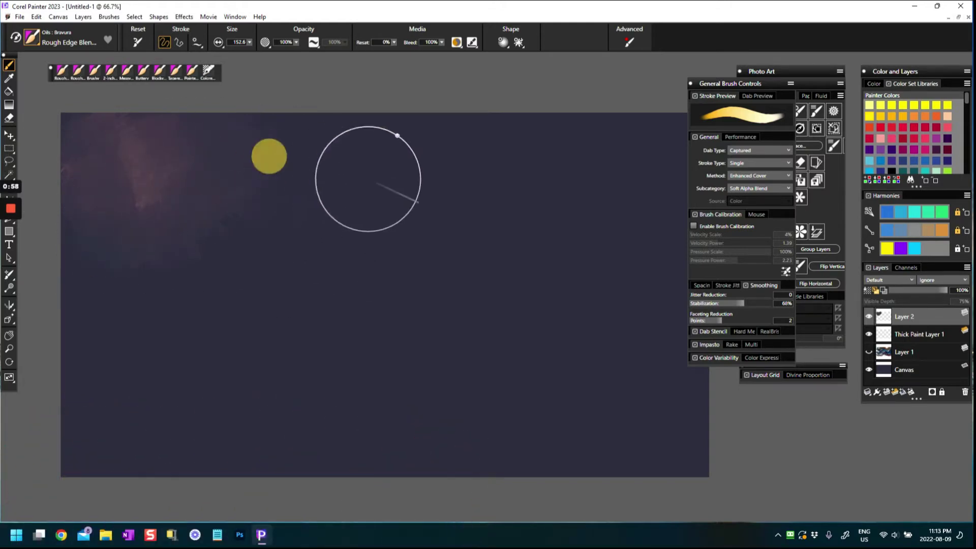
drag(534, 266, 513, 250)
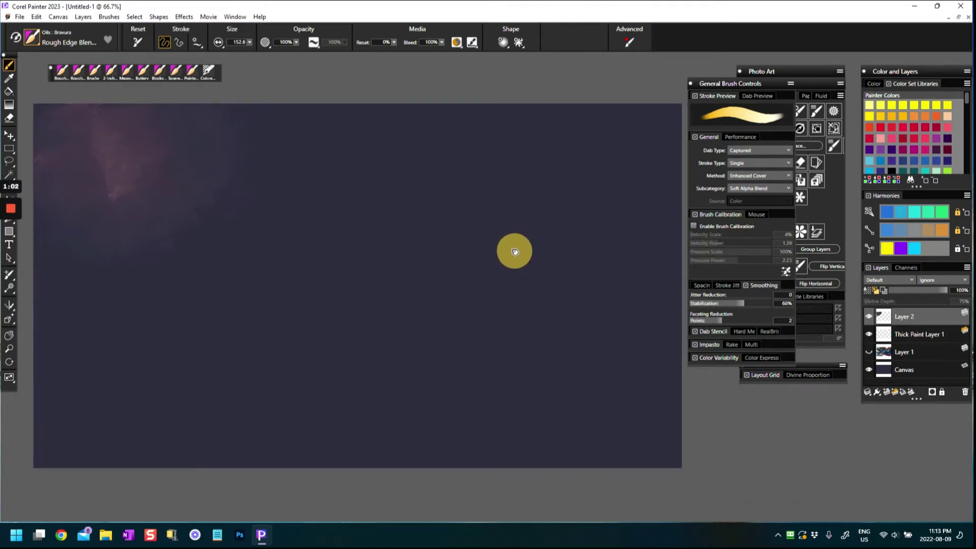
click(196, 153)
click(153, 202)
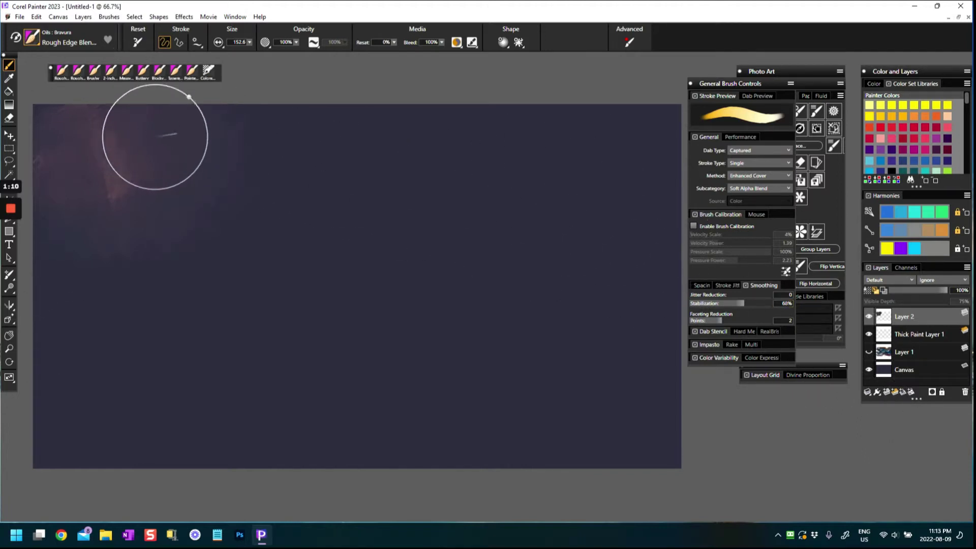
Reset the Rough Edge Blender to its default settings and look over the Oils : Bravura brush variants.
click(137, 42)
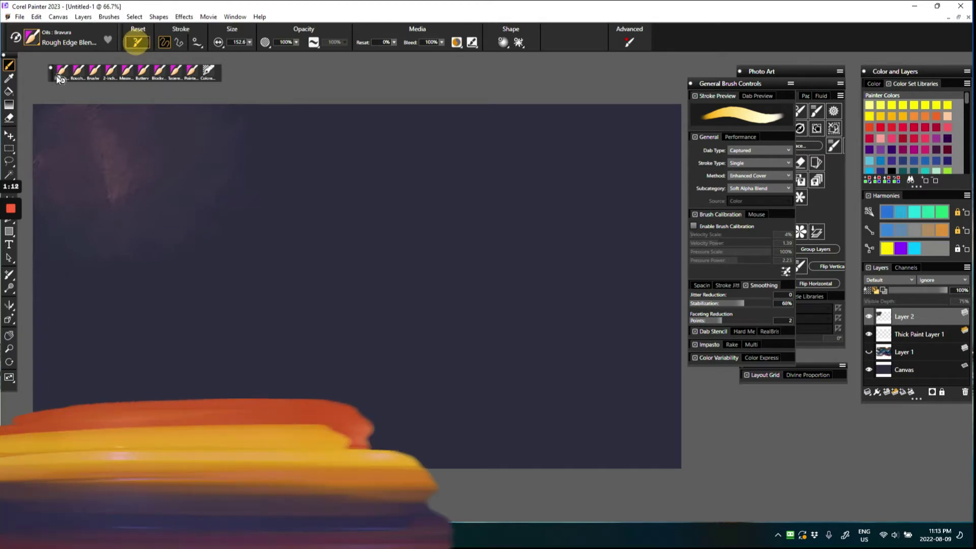
click(61, 75)
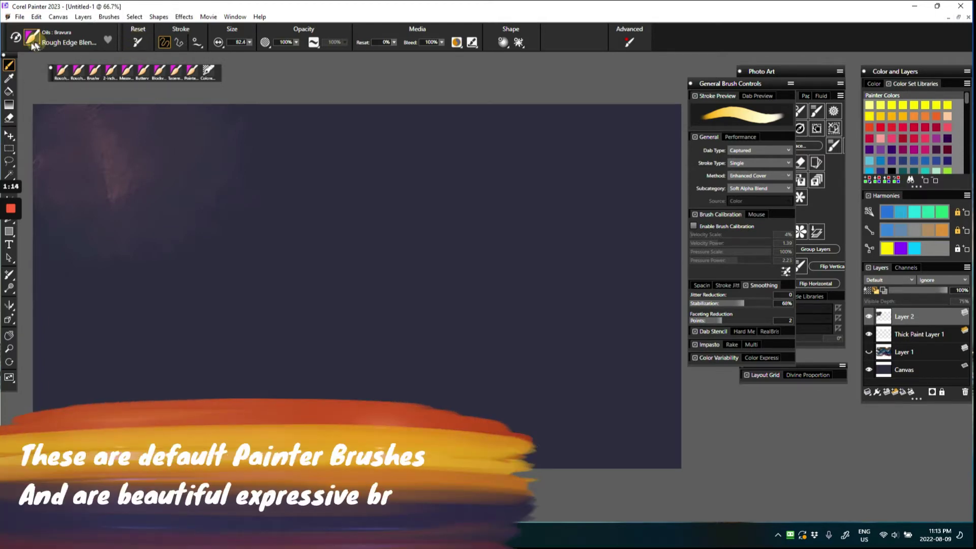
click(32, 38)
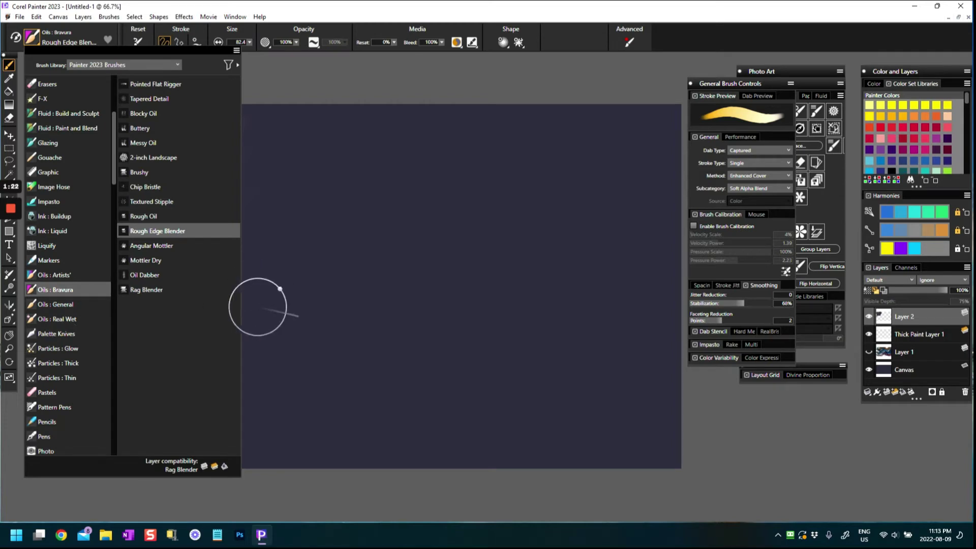
click(297, 282)
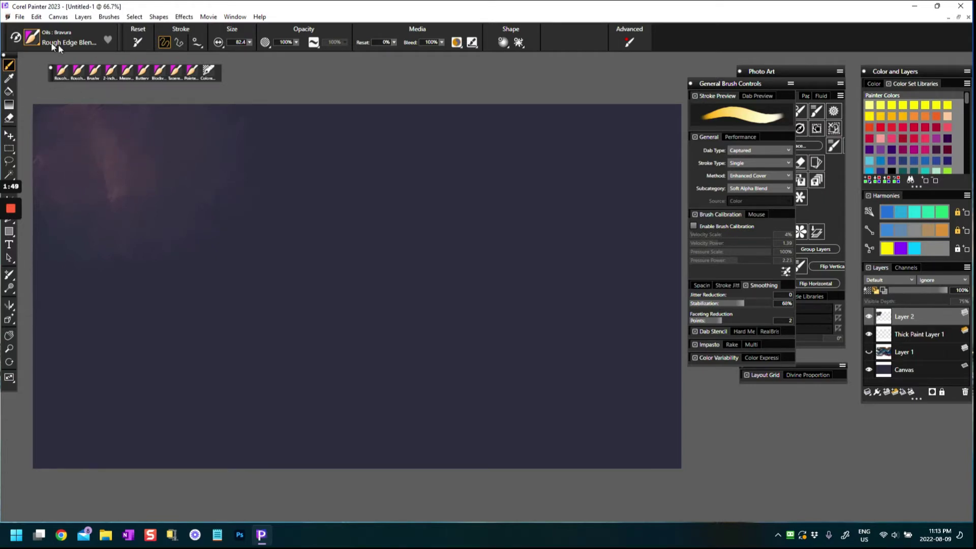
Choose the Pointed Flat Rigger from Oils : Bravura and paint yellow strokes over the blended area at the canvas's upper left.
click(30, 39)
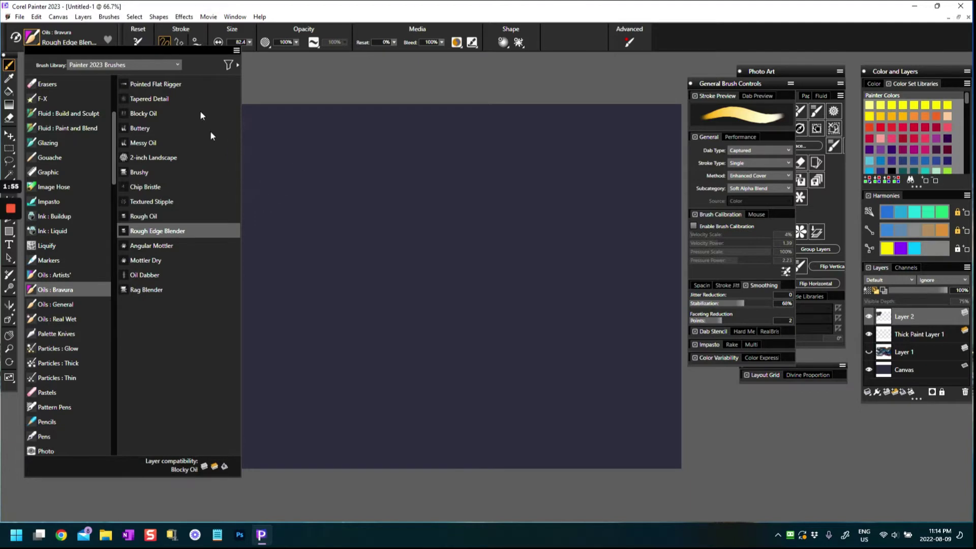
click(179, 87)
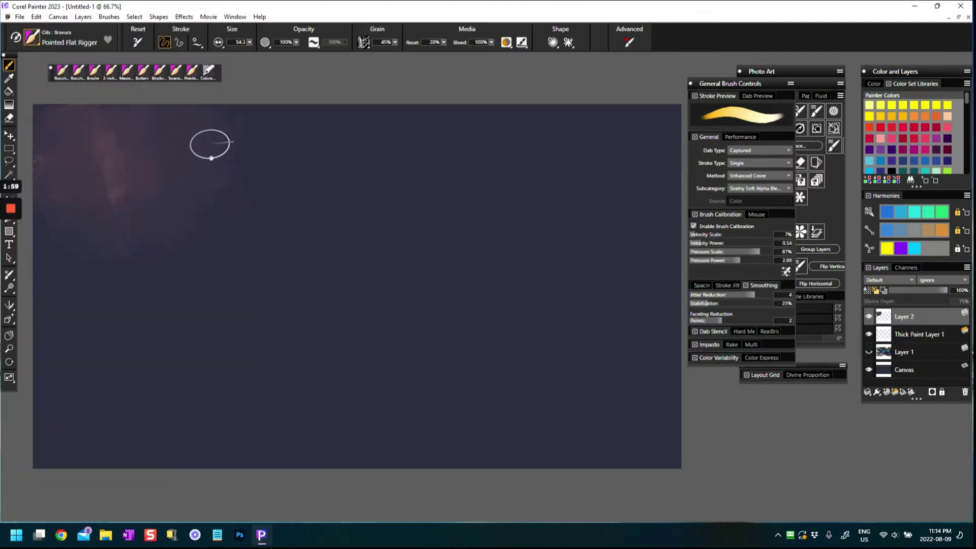
drag(69, 134, 83, 144)
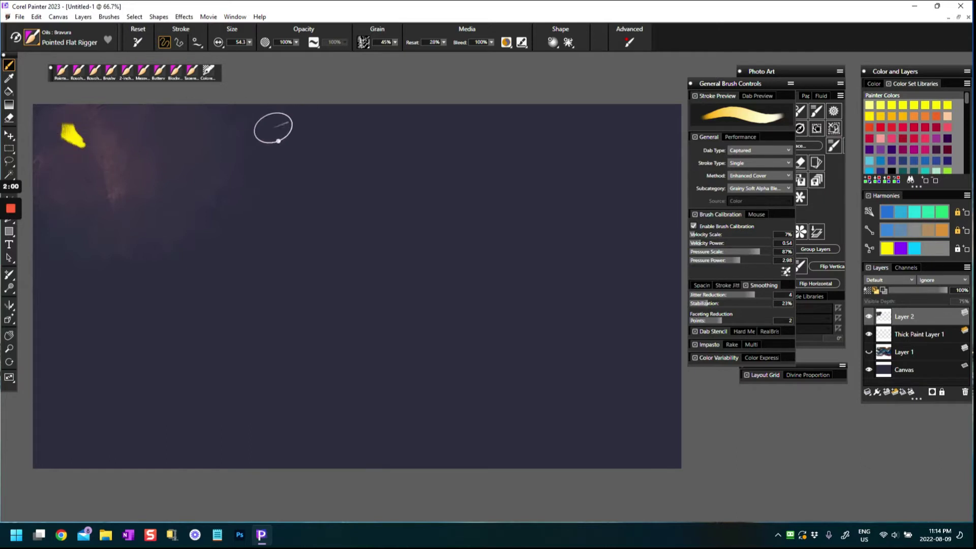
click(32, 38)
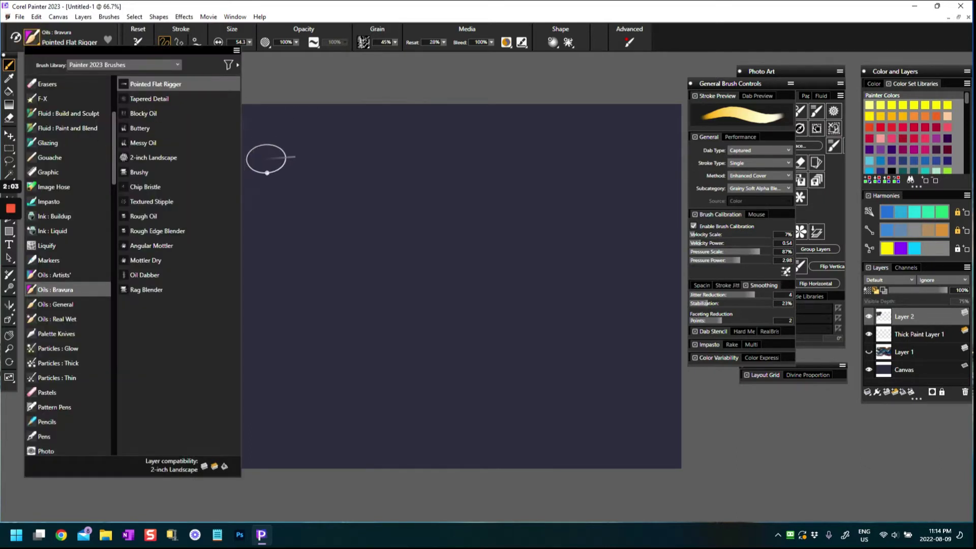
drag(266, 159, 273, 145)
mouse_move(56, 135)
mouse_down()
mouse_move(80, 126)
mouse_move(53, 118)
mouse_move(92, 143)
mouse_move(92, 170)
mouse_up()
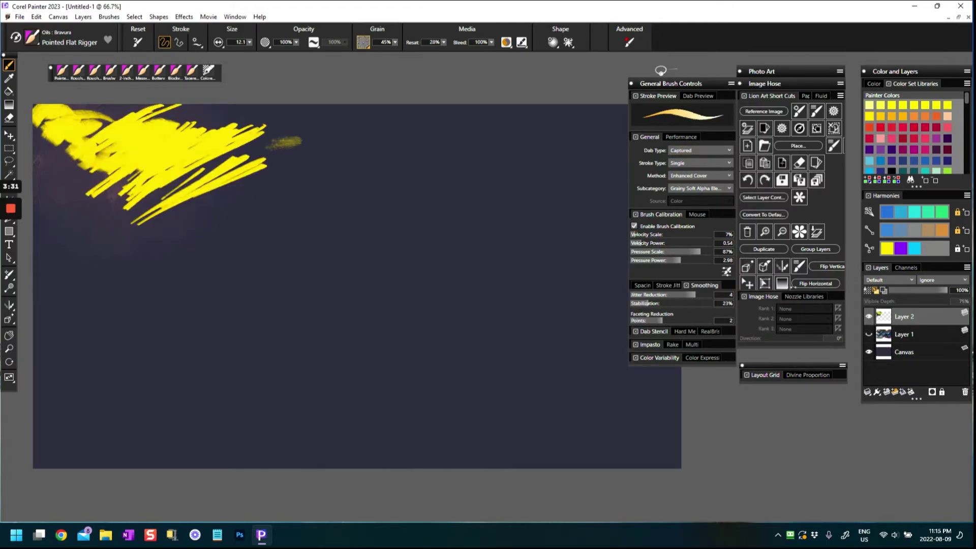
Set the Pointed Flat Rigger's paper grain to scale 228%, contrast 120% and brightness 51%.
click(363, 43)
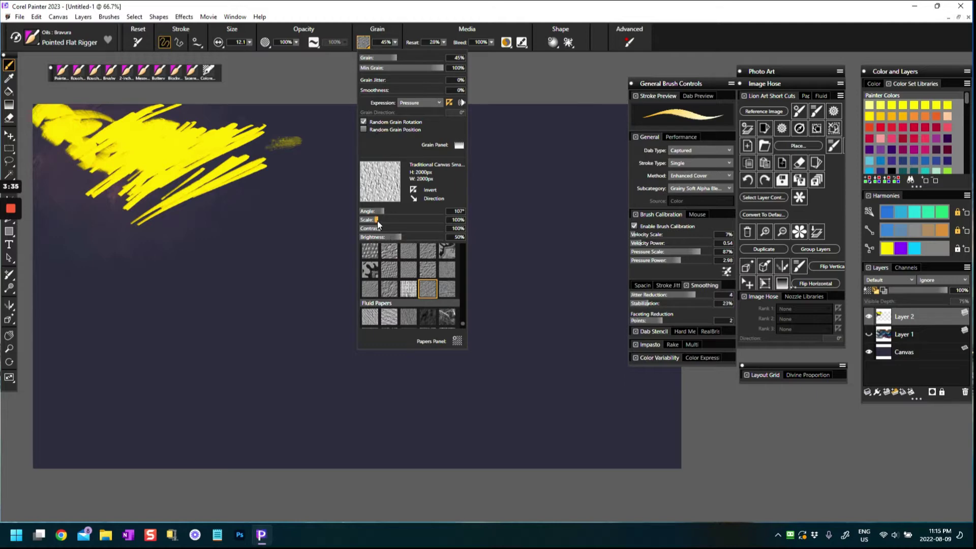
drag(377, 221, 406, 229)
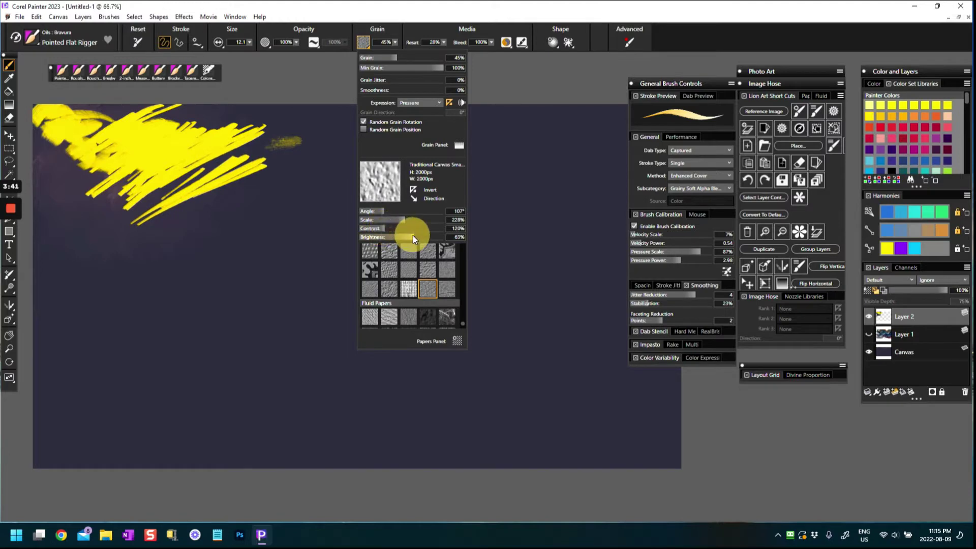
drag(406, 239, 401, 237)
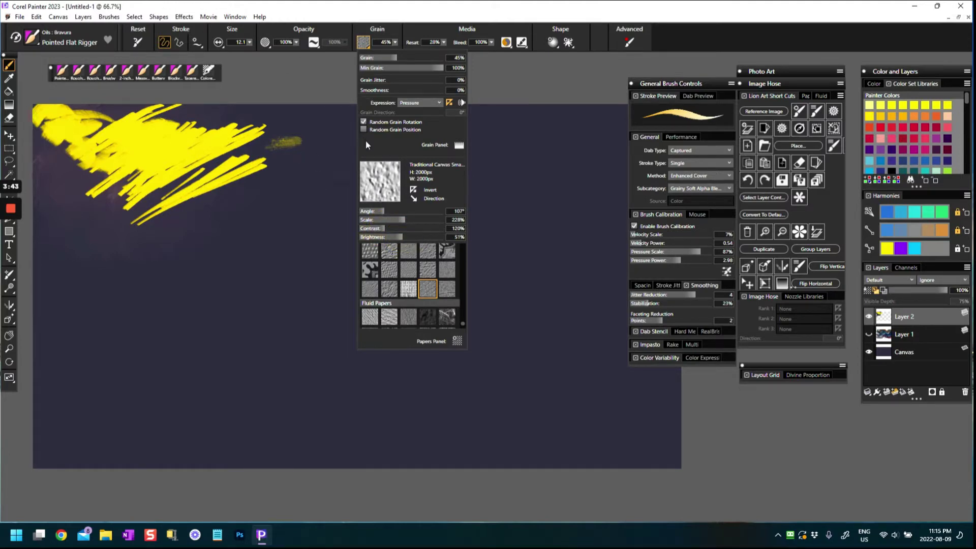
click(275, 196)
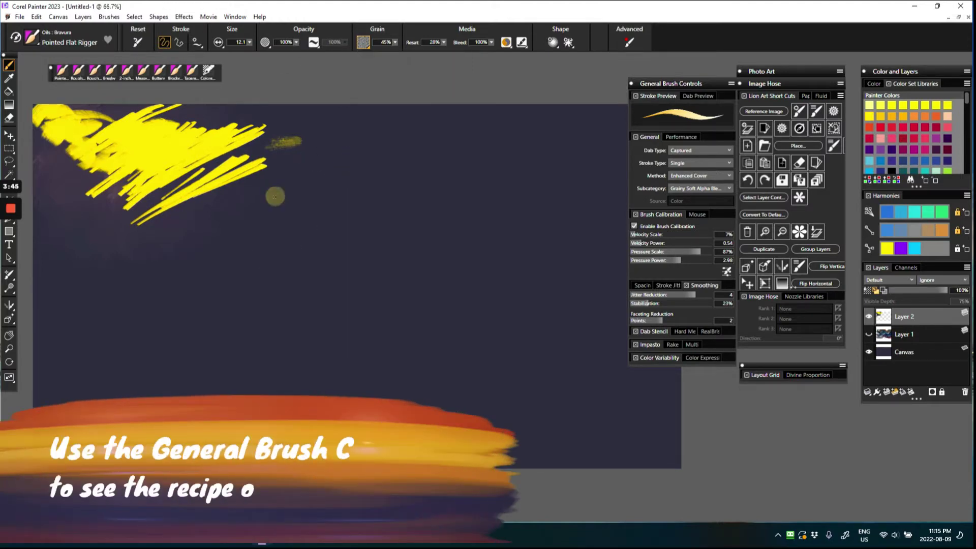
Test the adjusted grain with diagonal yellow strokes beside the existing yellow scribble.
mouse_move(261, 192)
mouse_down()
mouse_move(313, 159)
mouse_move(233, 198)
mouse_move(331, 137)
mouse_move(251, 177)
mouse_move(319, 140)
mouse_move(315, 168)
mouse_up()
mouse_move(272, 208)
mouse_down()
mouse_move(228, 225)
mouse_move(230, 211)
mouse_move(295, 153)
mouse_move(287, 124)
mouse_move(319, 141)
mouse_move(270, 139)
mouse_move(294, 122)
mouse_move(229, 137)
mouse_up()
mouse_move(157, 233)
mouse_down()
mouse_move(224, 203)
mouse_move(137, 208)
mouse_up()
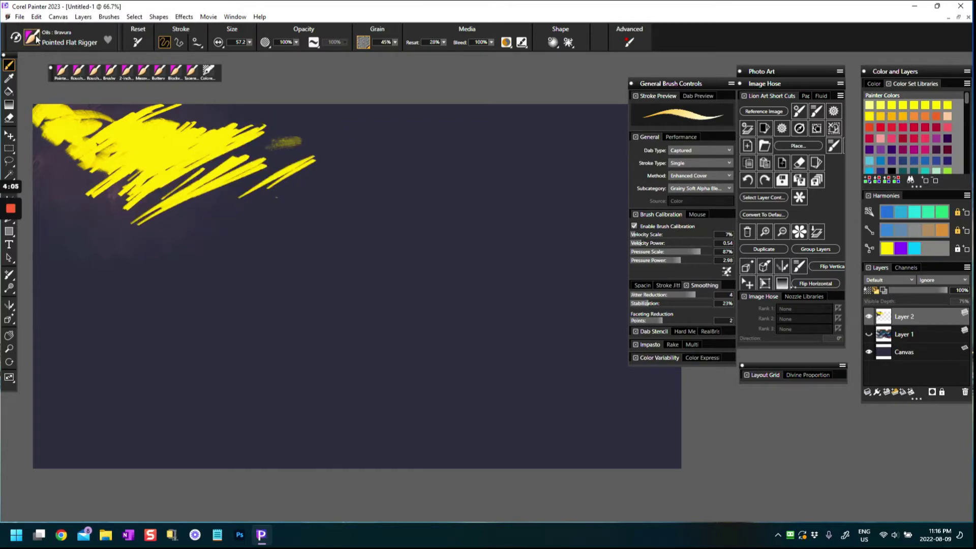
Choose the Tapered Detail brush from Oils : Bravura, reset it, and paint yellow diagonal strokes beyond the previous ones.
click(32, 38)
click(163, 100)
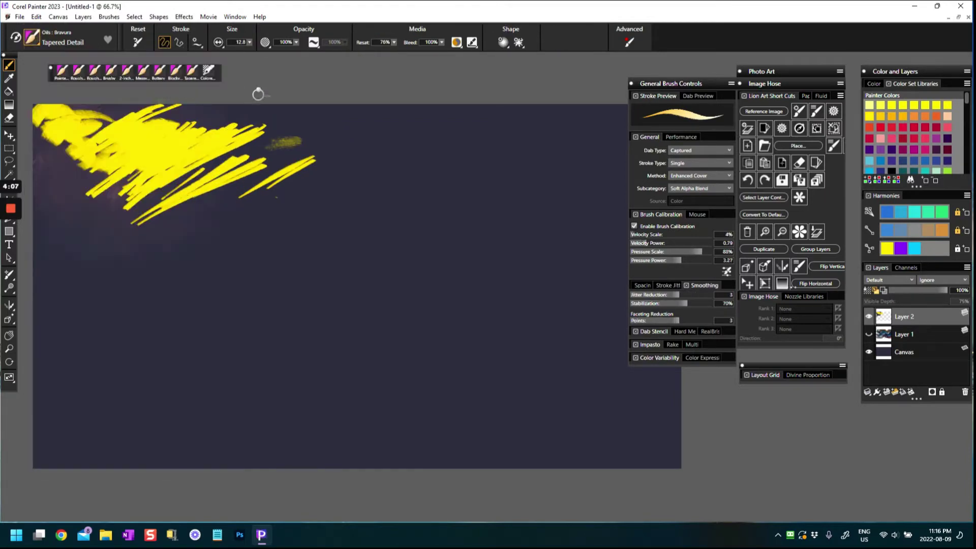
click(147, 43)
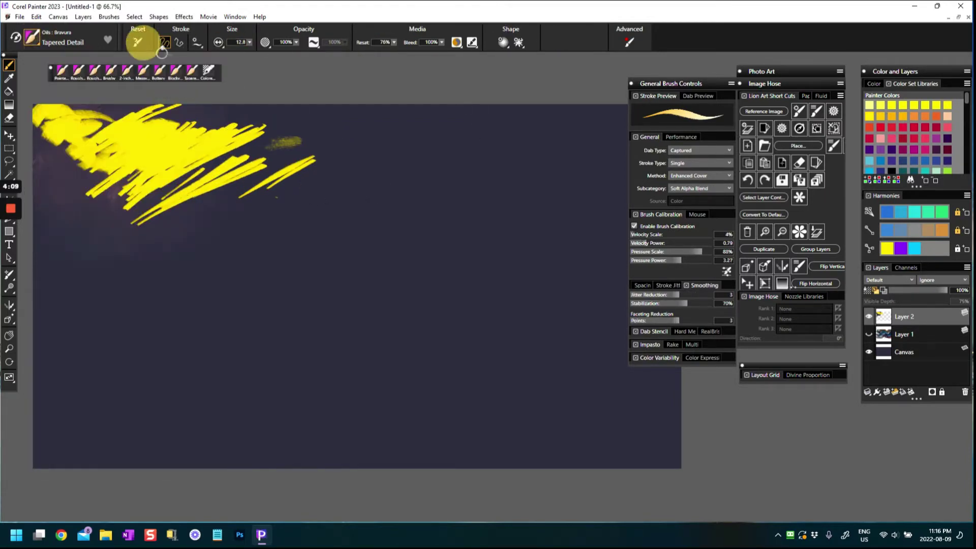
drag(356, 156, 309, 189)
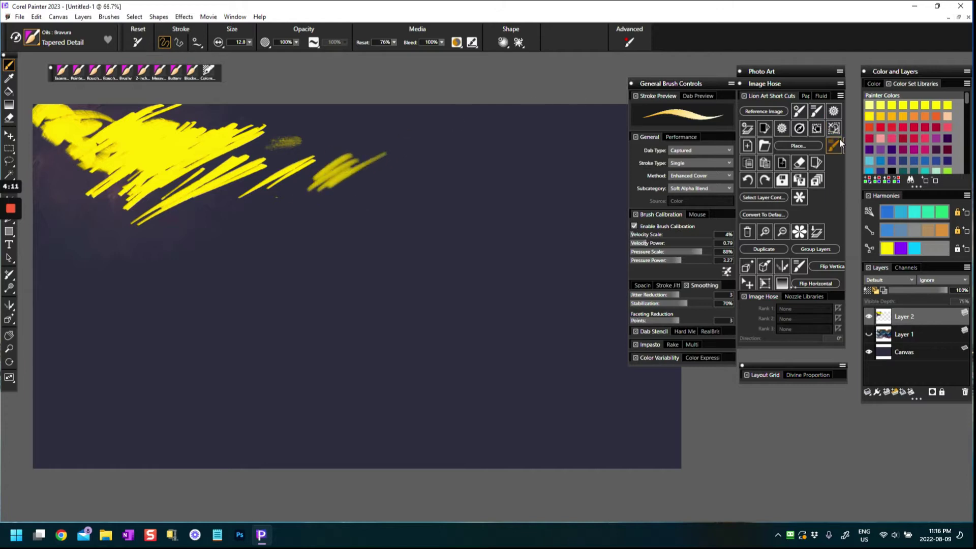
Pick a red-orange from the color set and paint diagonal strokes over the yellow Tapered Detail marks.
click(874, 131)
mouse_move(284, 192)
mouse_down()
mouse_move(342, 148)
mouse_move(346, 155)
mouse_up()
mouse_move(304, 200)
mouse_down()
mouse_move(348, 175)
mouse_move(320, 185)
mouse_move(331, 153)
mouse_move(277, 196)
mouse_move(366, 130)
mouse_up()
drag(219, 212, 387, 125)
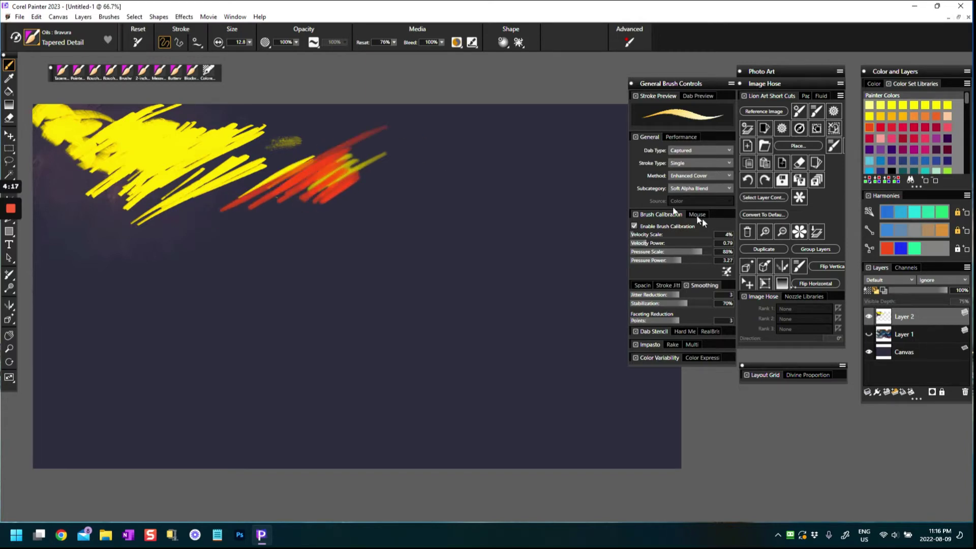
Recalibrate the Tapered Detail brush in Brush Tracking with winding scratchpad strokes and apply the calibration to the current variant.
click(726, 270)
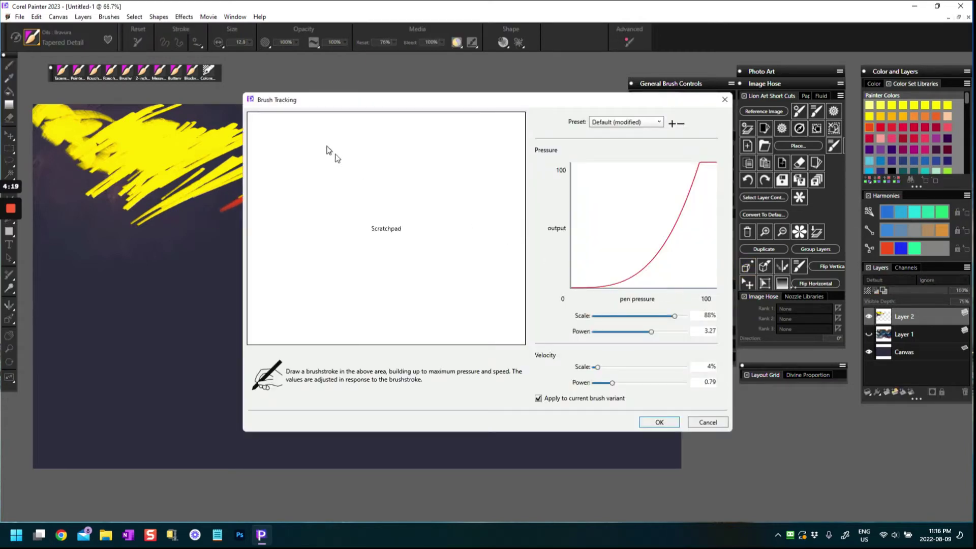
mouse_move(261, 131)
mouse_down()
mouse_move(446, 292)
mouse_move(546, 335)
mouse_up()
mouse_move(303, 128)
mouse_down()
mouse_move(327, 120)
mouse_move(510, 343)
mouse_up()
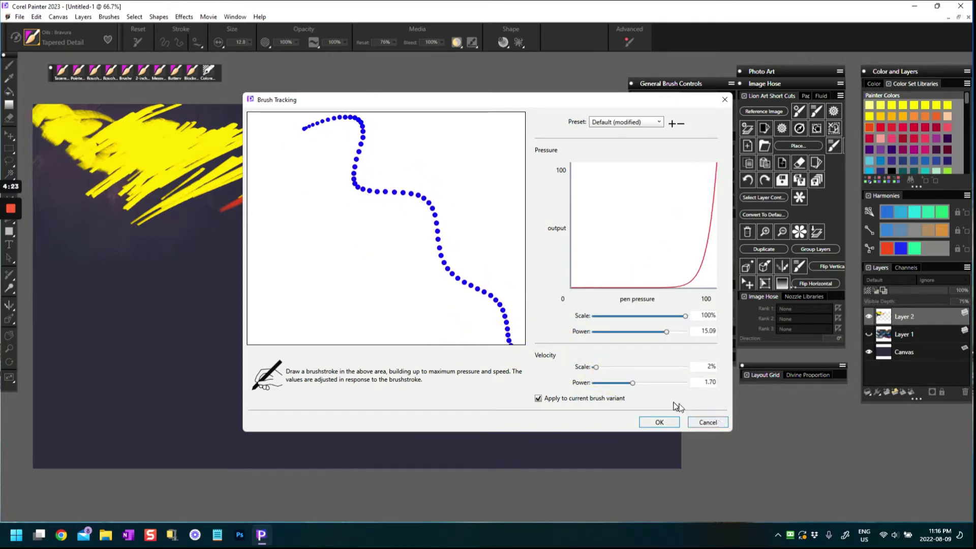
click(659, 422)
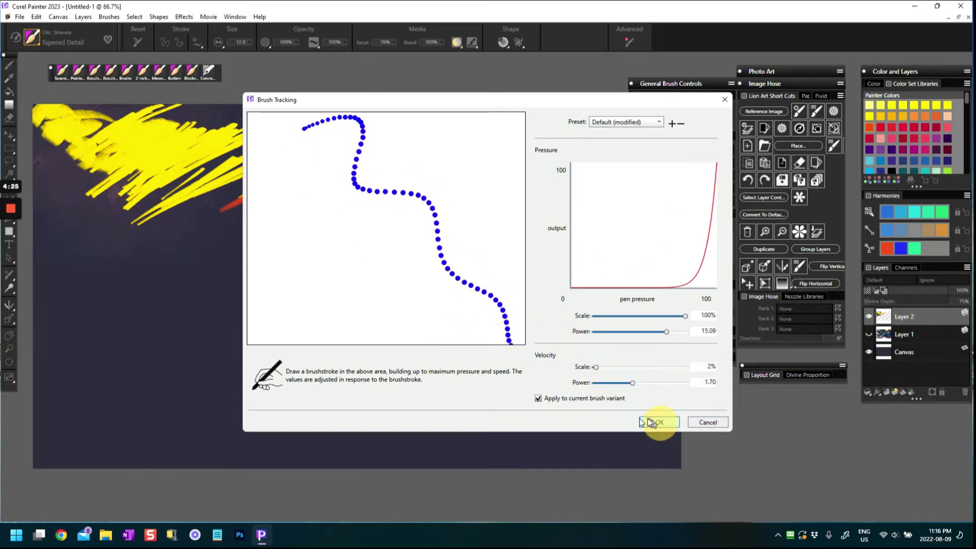
Paint red-orange diagonals over the edge of the yellow strokes and a small circle outline at their far end.
mouse_move(206, 217)
mouse_down()
mouse_move(324, 148)
mouse_move(175, 208)
mouse_move(287, 152)
mouse_move(271, 125)
mouse_move(294, 181)
mouse_move(286, 167)
mouse_move(364, 138)
mouse_move(376, 145)
mouse_move(353, 175)
mouse_move(347, 158)
mouse_move(362, 186)
mouse_move(323, 204)
mouse_move(400, 153)
mouse_move(316, 146)
mouse_up()
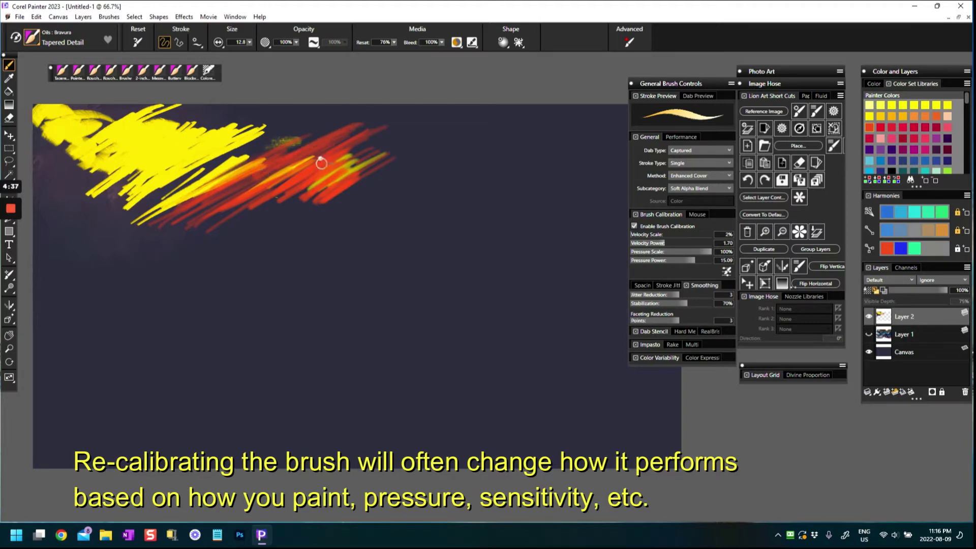
drag(384, 135, 405, 165)
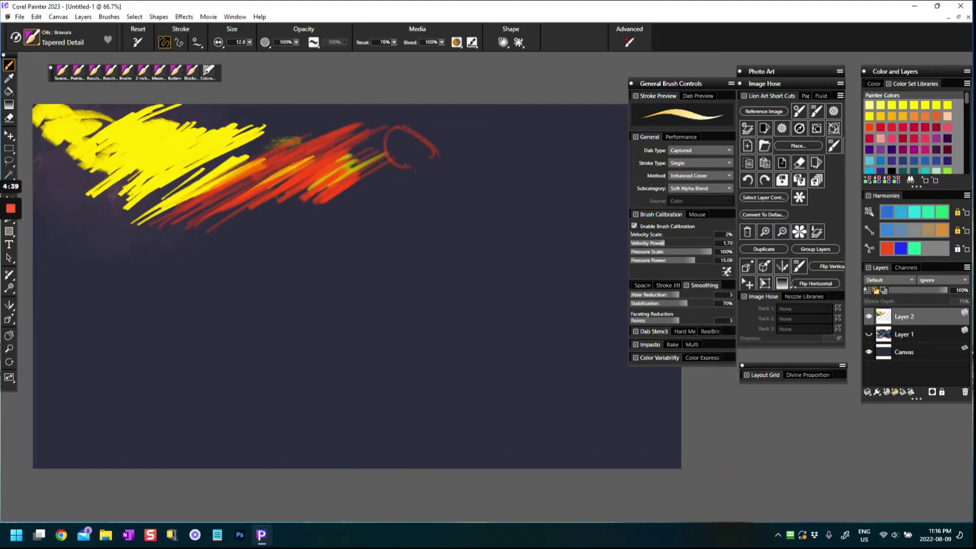
Scribble light pink inside the red circle, raise the brush size to 49.7, and fill the circle with soft pink.
click(883, 143)
drag(407, 167, 399, 141)
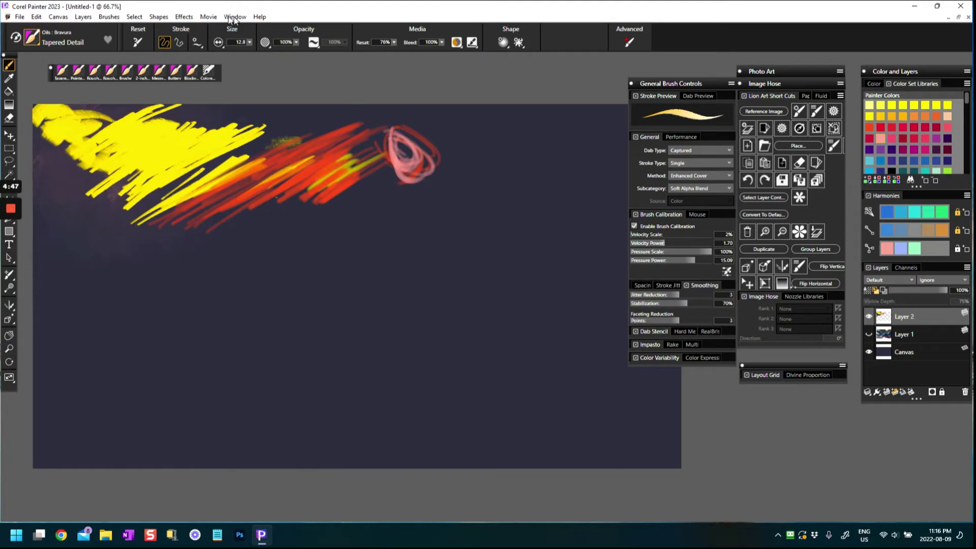
click(249, 42)
drag(260, 53, 262, 53)
mouse_move(429, 157)
mouse_down()
mouse_move(403, 148)
mouse_move(423, 142)
mouse_move(395, 151)
mouse_move(400, 144)
mouse_move(435, 158)
mouse_move(398, 173)
mouse_up()
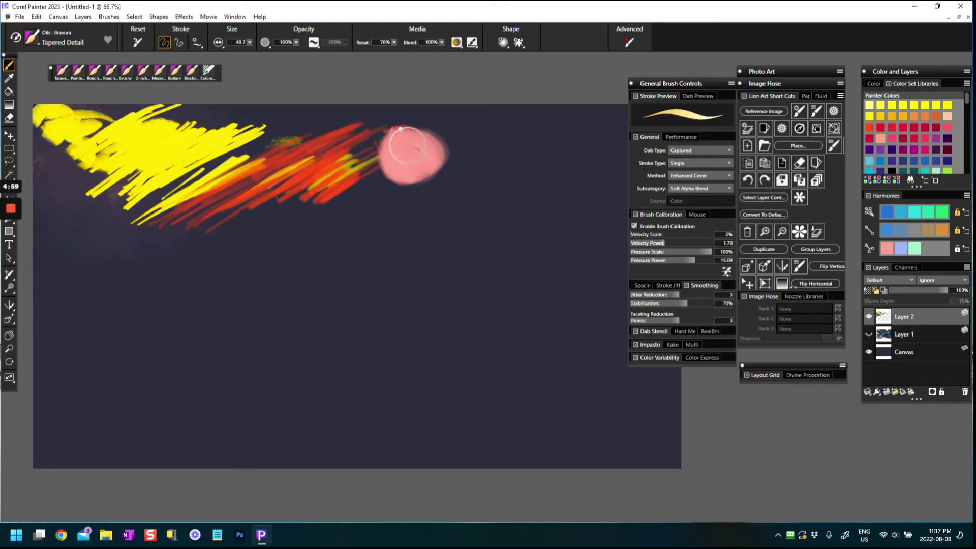
Smooth the pink fill of the circle and paint purple shading over its lower and outer parts.
mouse_move(404, 161)
mouse_down()
mouse_move(375, 109)
mouse_move(403, 162)
mouse_up()
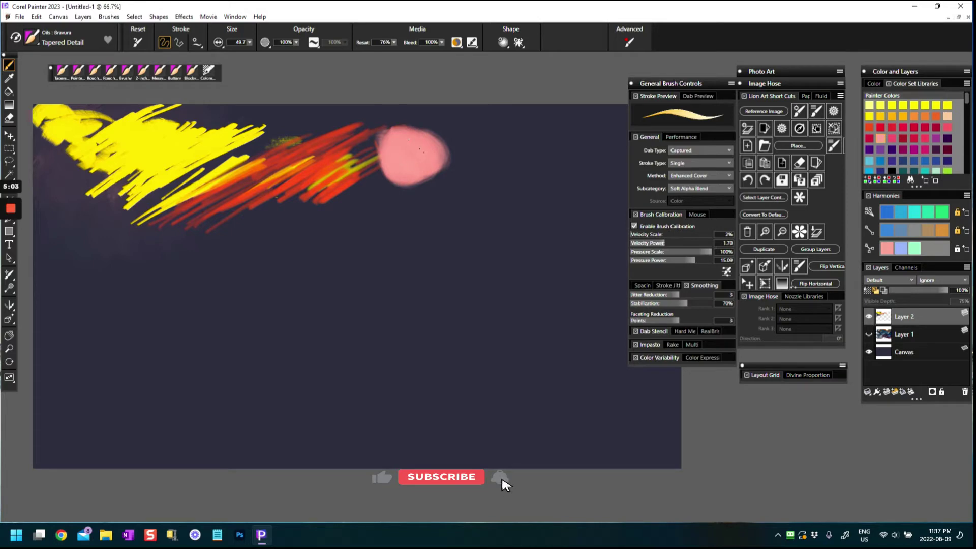
mouse_move(402, 161)
mouse_down()
mouse_move(372, 164)
mouse_move(432, 156)
mouse_move(409, 167)
mouse_move(436, 151)
mouse_up()
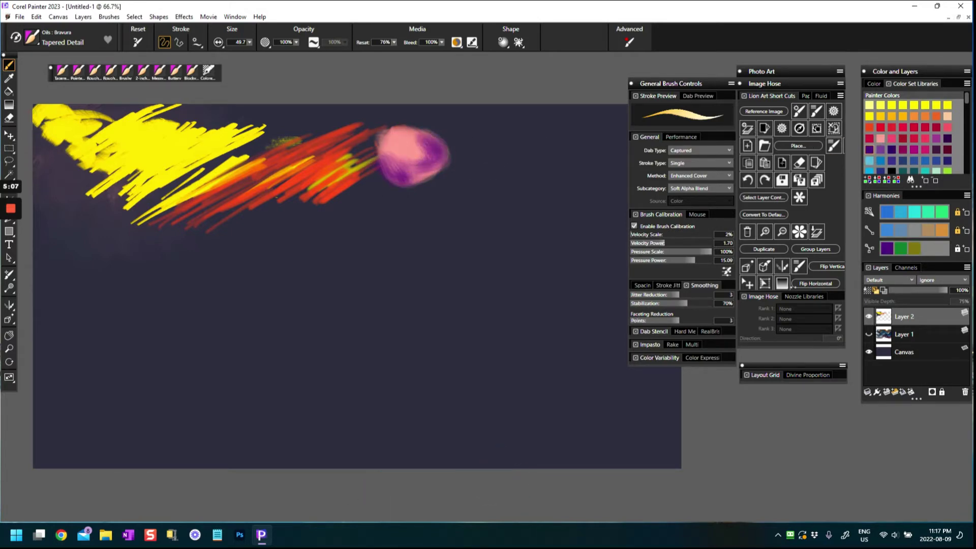
drag(388, 157, 432, 149)
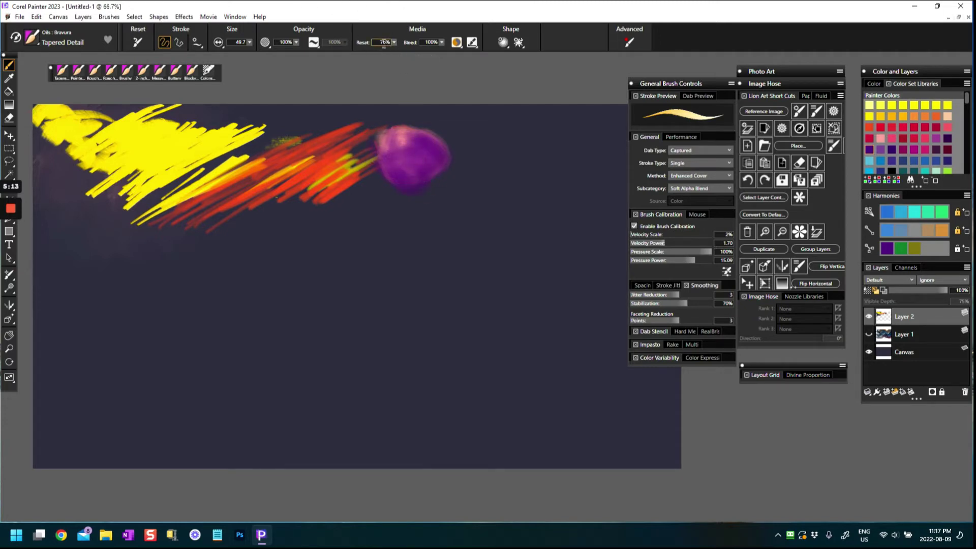
Set Reset to 0% and blend the edges of the purple circle, the red-orange diagonals and the neighboring yellow strokes.
mouse_move(395, 43)
mouse_down()
mouse_move(315, 65)
mouse_move(254, 101)
mouse_up()
mouse_move(369, 196)
mouse_down()
mouse_move(370, 168)
mouse_move(414, 132)
mouse_move(374, 144)
mouse_move(396, 120)
mouse_move(407, 153)
mouse_move(449, 155)
mouse_up()
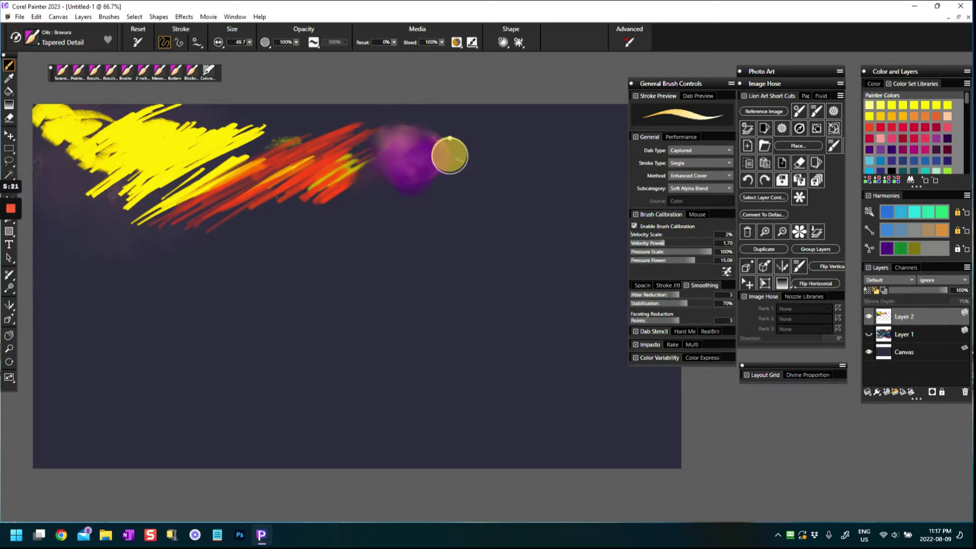
mouse_move(365, 158)
mouse_down()
mouse_move(305, 198)
mouse_move(349, 160)
mouse_move(314, 177)
mouse_move(333, 162)
mouse_move(289, 167)
mouse_up()
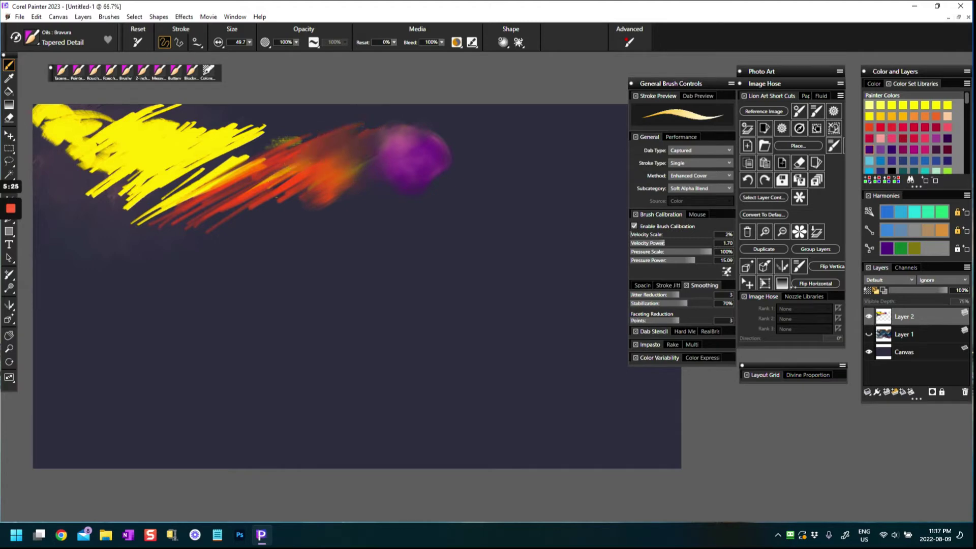
drag(330, 128, 284, 150)
drag(195, 198, 277, 150)
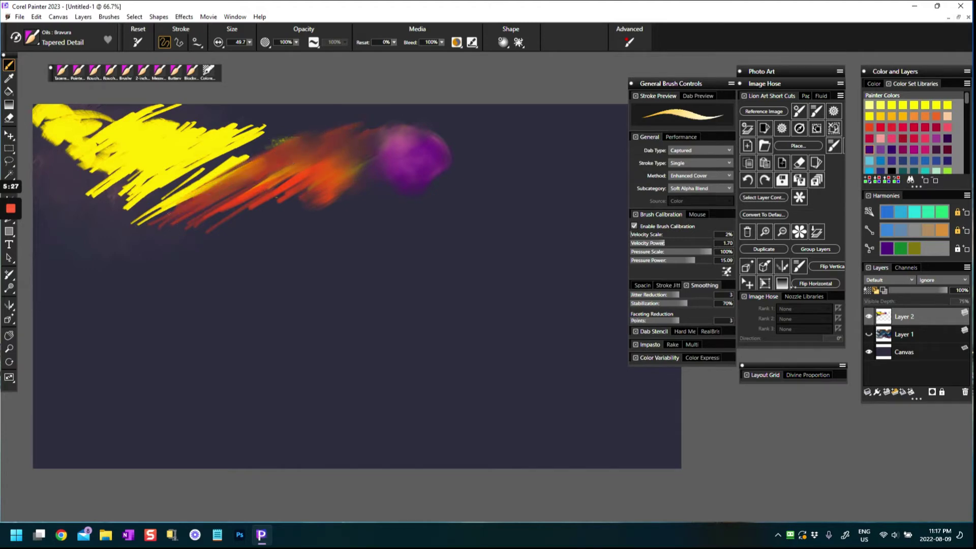
drag(165, 214, 264, 146)
drag(322, 172, 227, 222)
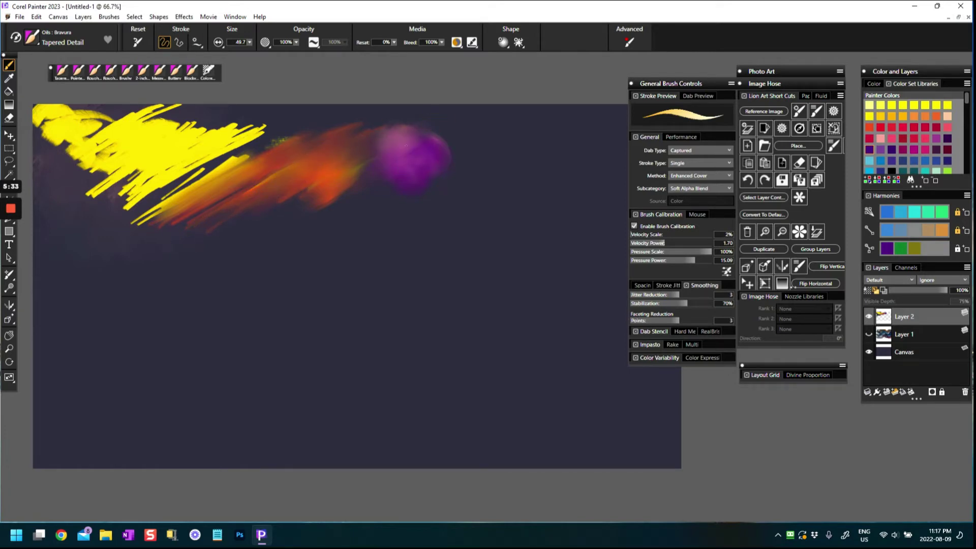
mouse_move(331, 139)
mouse_down()
mouse_move(322, 122)
mouse_move(127, 197)
mouse_move(264, 127)
mouse_move(140, 190)
mouse_move(146, 210)
mouse_up()
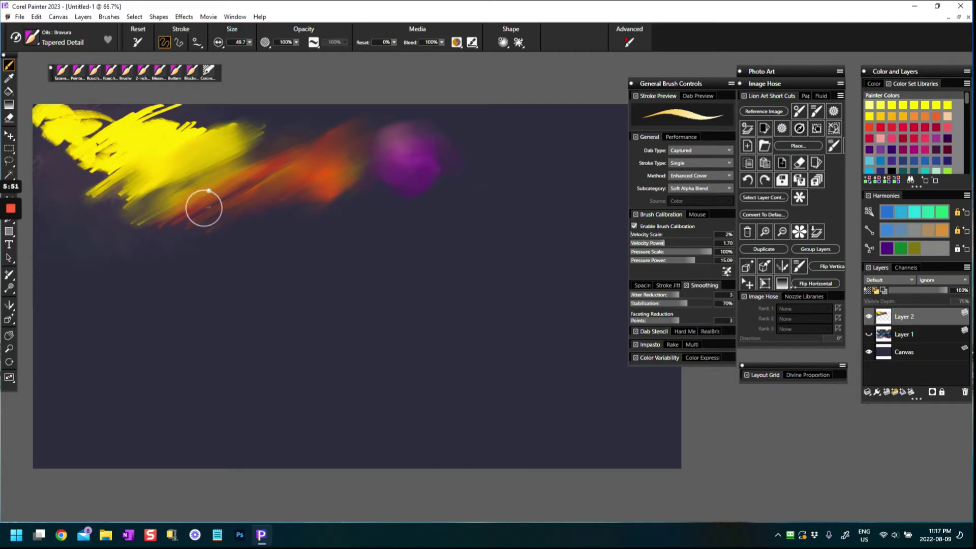
Switch to the Blocky Oil variant, pick a light cyan, and paint a filled circle between the orange strokes and the purple circle.
click(32, 39)
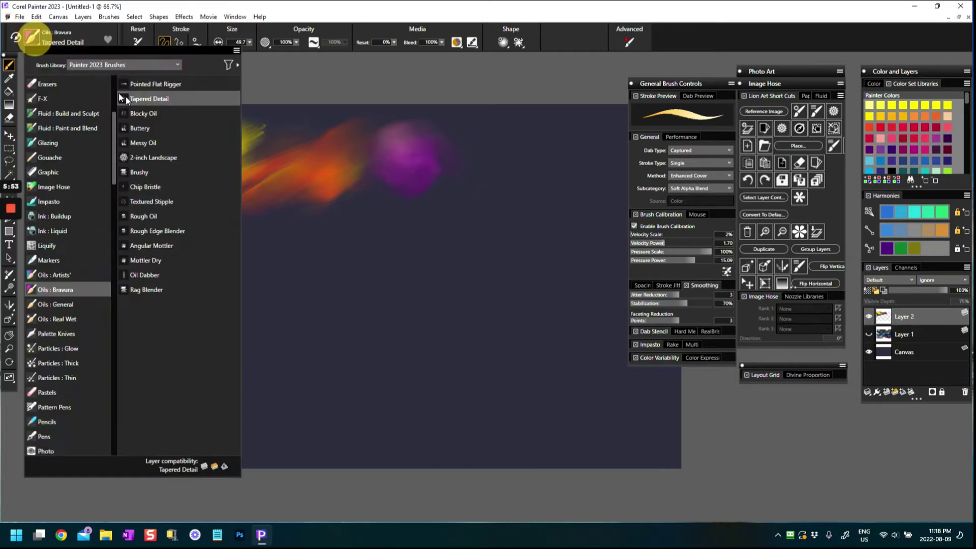
click(156, 114)
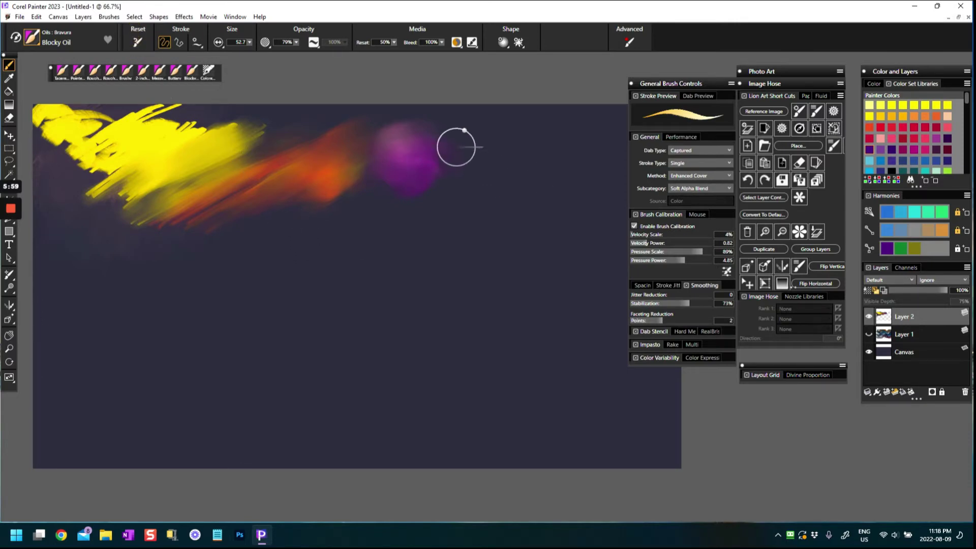
click(865, 163)
mouse_move(364, 176)
mouse_down()
mouse_move(377, 212)
mouse_move(364, 180)
mouse_move(354, 197)
mouse_move(403, 195)
mouse_move(348, 202)
mouse_move(349, 166)
mouse_move(395, 197)
mouse_move(345, 174)
mouse_move(339, 201)
mouse_move(365, 190)
mouse_move(334, 206)
mouse_move(395, 186)
mouse_move(381, 170)
mouse_move(356, 217)
mouse_move(362, 178)
mouse_move(337, 200)
mouse_move(336, 172)
mouse_move(348, 212)
mouse_move(349, 172)
mouse_move(334, 206)
mouse_move(389, 188)
mouse_move(382, 229)
mouse_move(347, 188)
mouse_up()
drag(363, 221, 371, 231)
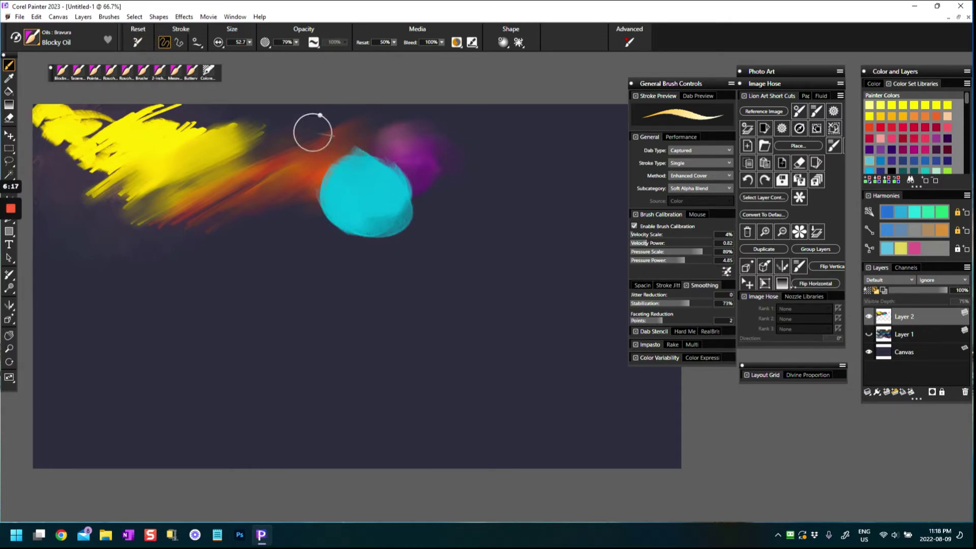
drag(356, 198, 389, 207)
mouse_move(345, 176)
mouse_down()
mouse_move(370, 202)
mouse_move(359, 178)
mouse_move(375, 196)
mouse_move(402, 178)
mouse_up()
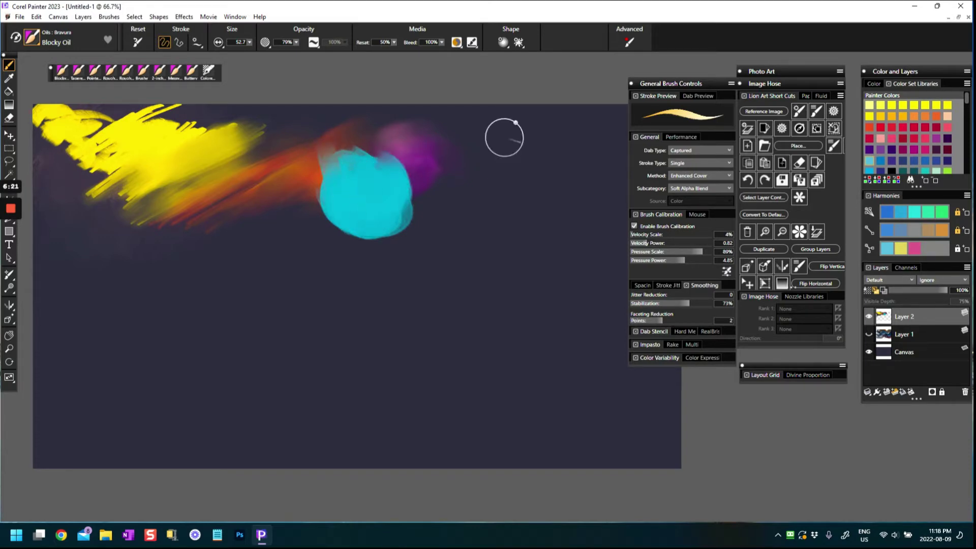
Shade the cyan circle with a deeper blue, set Reset to 0%, and blend its colors together.
click(883, 161)
mouse_move(323, 179)
mouse_down()
mouse_move(350, 221)
mouse_move(321, 189)
mouse_move(383, 189)
mouse_move(394, 228)
mouse_move(369, 229)
mouse_move(328, 188)
mouse_move(376, 208)
mouse_up()
mouse_move(394, 164)
mouse_down()
mouse_move(322, 187)
mouse_move(363, 200)
mouse_move(333, 203)
mouse_move(376, 231)
mouse_up()
drag(395, 55, 343, 54)
click(283, 82)
mouse_move(344, 203)
mouse_down()
mouse_move(323, 167)
mouse_move(334, 196)
mouse_move(358, 199)
mouse_move(322, 165)
mouse_move(346, 214)
mouse_move(387, 224)
mouse_move(383, 157)
mouse_move(399, 187)
mouse_move(322, 165)
mouse_move(393, 217)
mouse_move(366, 207)
mouse_move(404, 223)
mouse_up()
Pick a bright yellow, set Reset to 100%, and paint a solid yellow circle inside the blue one.
click(871, 117)
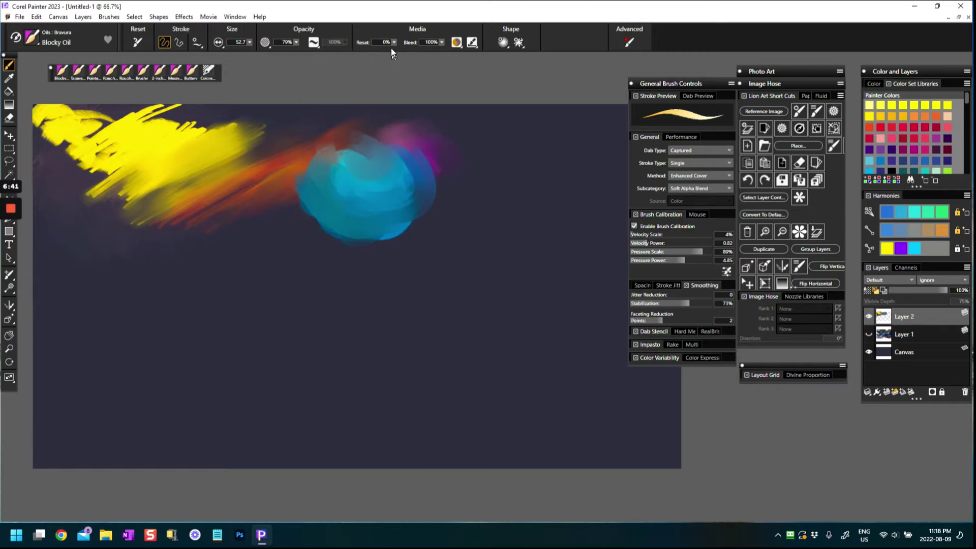
click(394, 42)
click(445, 53)
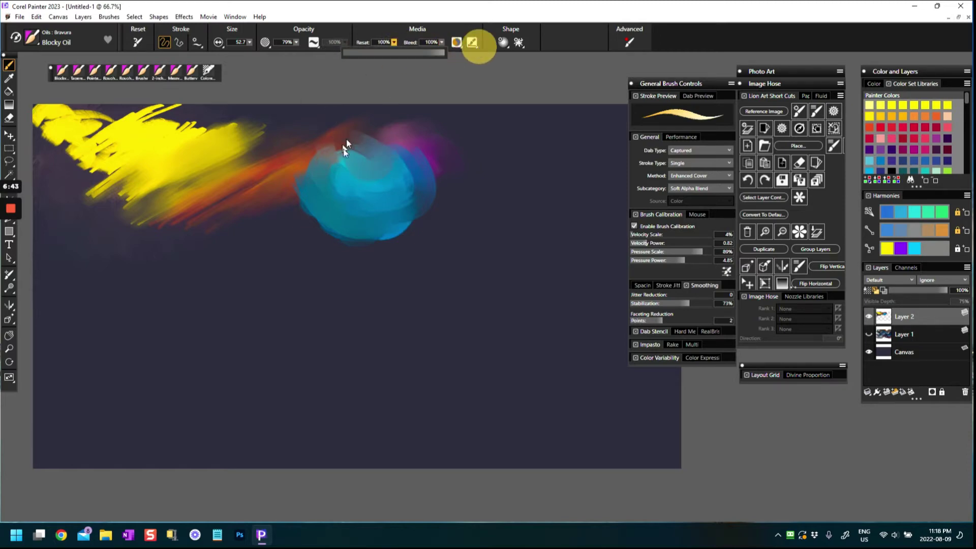
mouse_move(356, 166)
mouse_down()
mouse_move(351, 146)
mouse_move(371, 169)
mouse_move(340, 171)
mouse_move(364, 151)
mouse_move(352, 146)
mouse_move(361, 177)
mouse_move(376, 160)
mouse_move(350, 143)
mouse_move(370, 158)
mouse_up()
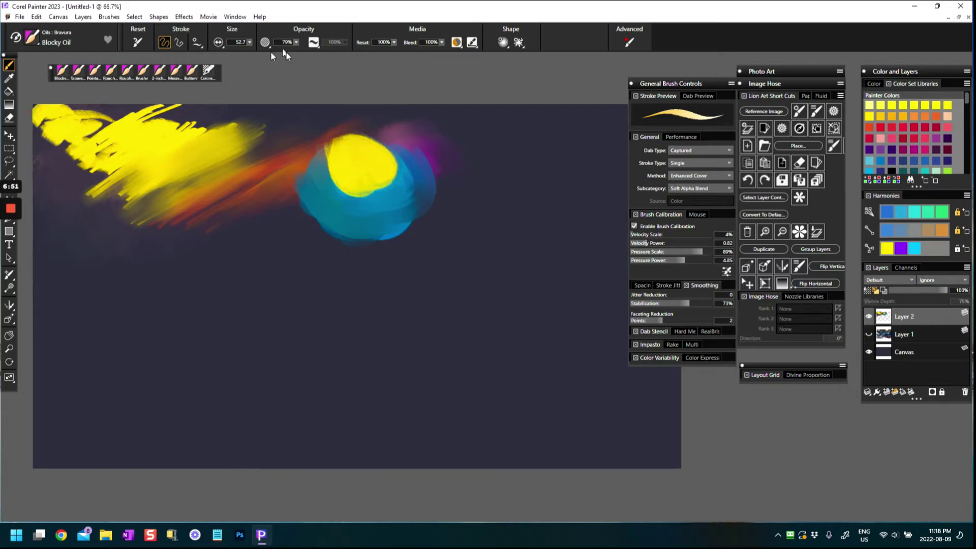
With Reset at 50% and size 23.7, extend the yellow circle's edge and paint small yellow blobs on the orange strokes.
mouse_move(334, 176)
mouse_down()
mouse_move(349, 153)
mouse_move(384, 153)
mouse_up()
key(bracketleft)
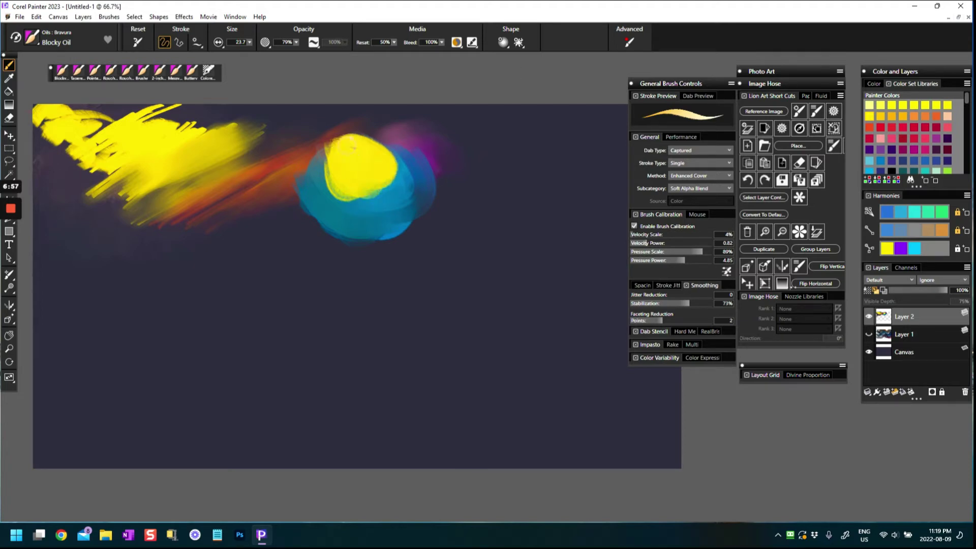
mouse_move(236, 168)
mouse_down()
mouse_move(262, 137)
mouse_move(259, 158)
mouse_move(291, 152)
mouse_up()
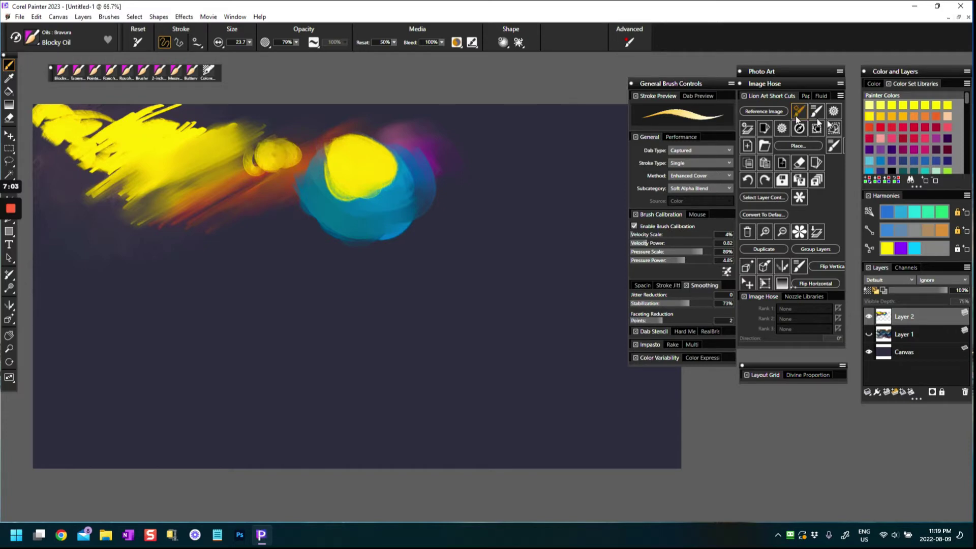
Pick a pinkish red, paint over the small yellow blobs and a round spot beside them, and undo the last stroke.
click(892, 141)
mouse_move(292, 158)
mouse_down()
mouse_move(311, 123)
mouse_move(309, 133)
mouse_move(329, 133)
mouse_move(268, 140)
mouse_move(251, 152)
mouse_move(279, 154)
mouse_move(270, 148)
mouse_move(259, 165)
mouse_up()
key(ctrl+z)
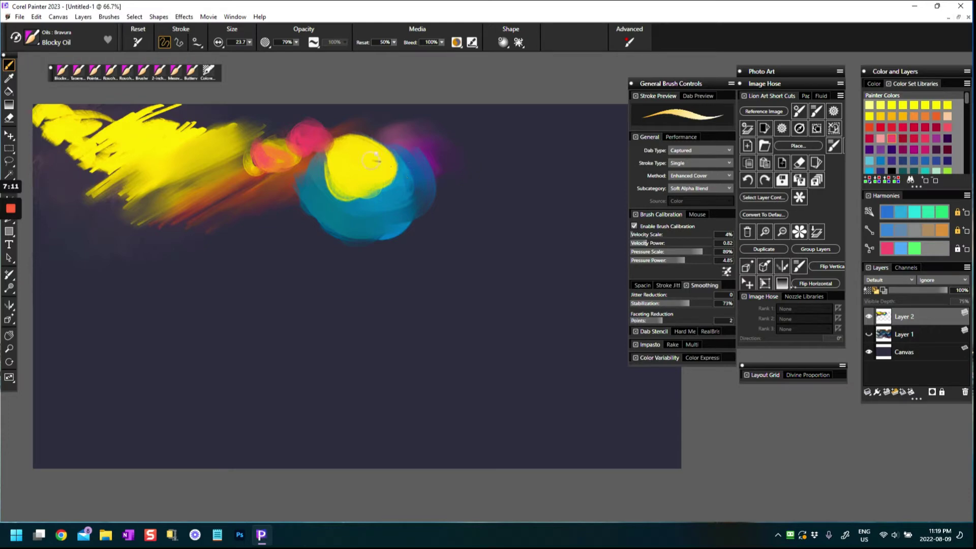
Blend pinkish red into the large yellow circle and scribble a faint wavy stroke beside the blue circle.
mouse_move(341, 166)
mouse_down()
mouse_move(363, 171)
mouse_move(368, 150)
mouse_move(347, 145)
mouse_move(363, 178)
mouse_move(374, 177)
mouse_move(328, 149)
mouse_up()
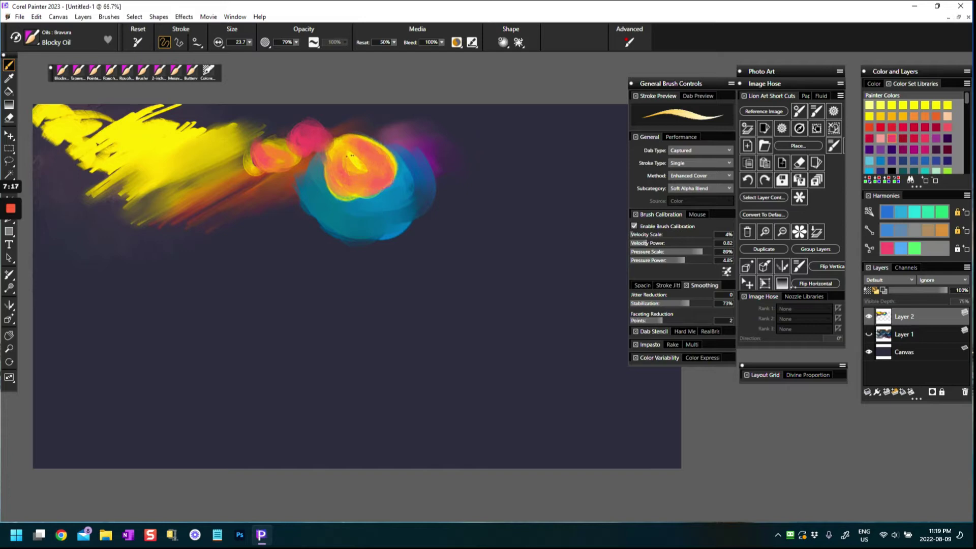
mouse_move(375, 153)
mouse_down()
mouse_move(351, 142)
mouse_move(353, 178)
mouse_up()
drag(355, 218, 342, 170)
drag(255, 210, 315, 224)
Switch to the Buttery variant, pick a red from the color set, and paint a short diagonal stroke over the purple area.
click(33, 37)
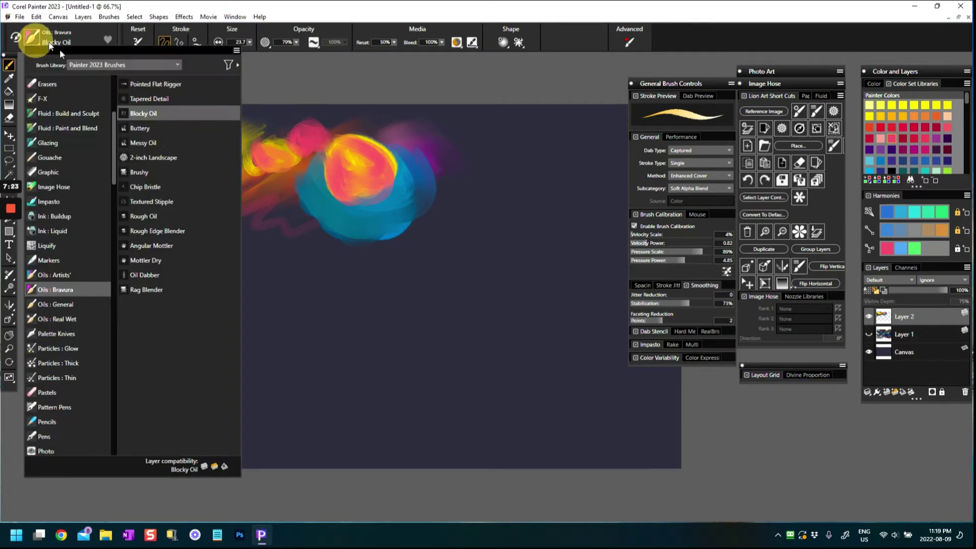
click(141, 128)
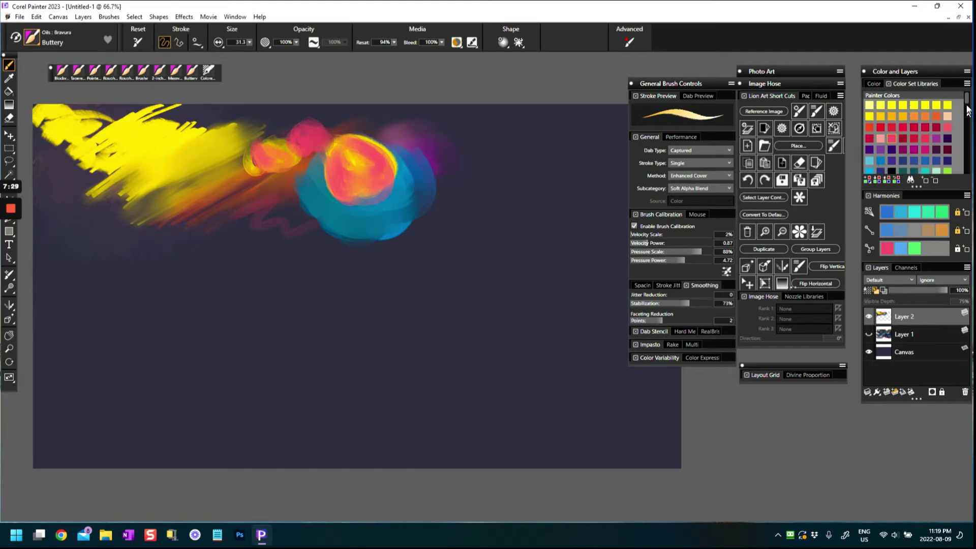
drag(967, 101, 967, 113)
click(885, 141)
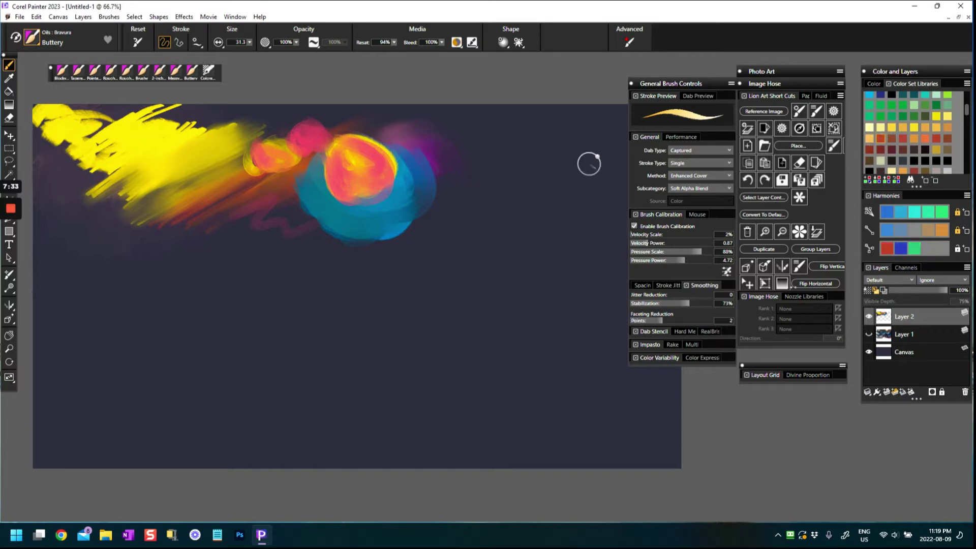
drag(422, 146, 492, 118)
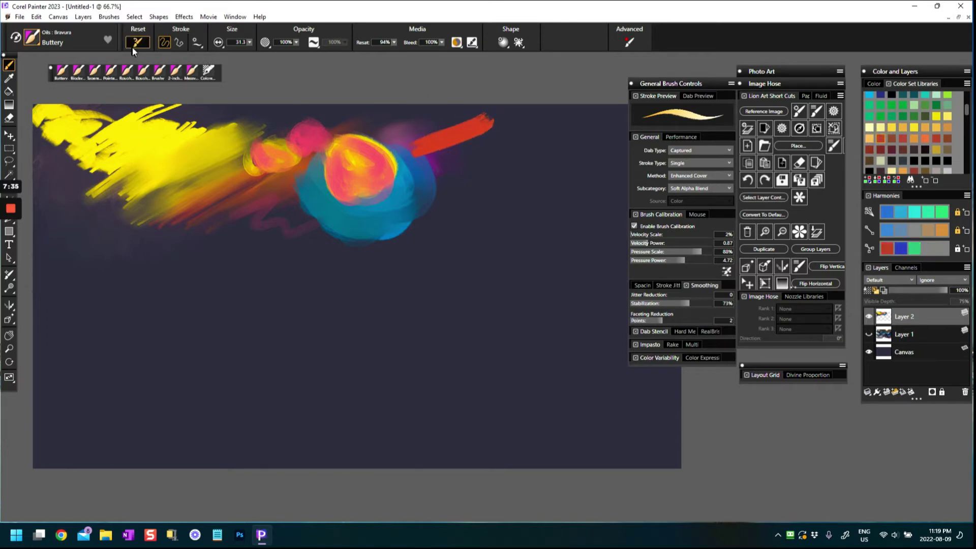
Raise the brush size to 76.3 and paint broad red diagonal bands on both sides of the blue circle.
mouse_move(444, 156)
mouse_down()
mouse_move(534, 127)
mouse_move(435, 157)
mouse_move(512, 131)
mouse_move(418, 147)
mouse_move(527, 113)
mouse_up()
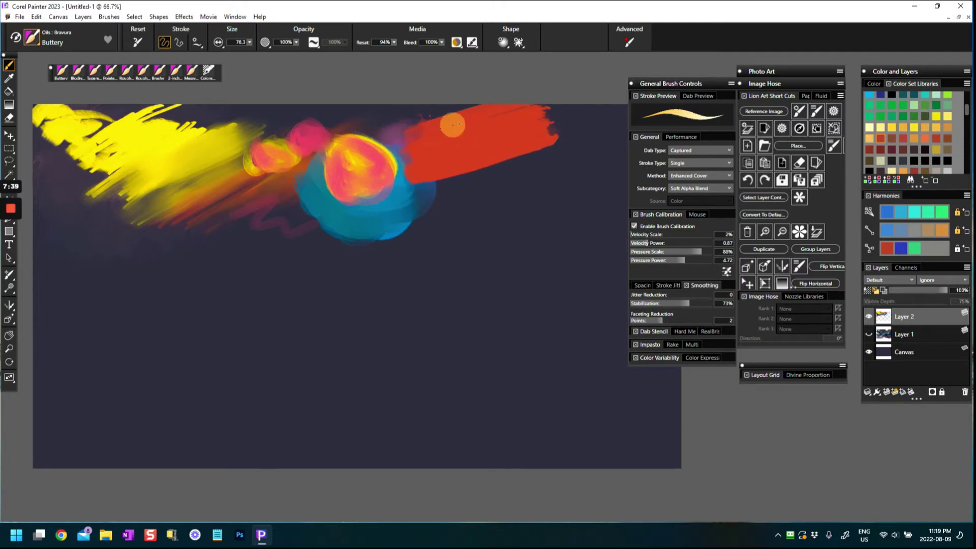
mouse_move(201, 130)
mouse_down()
mouse_move(320, 183)
mouse_move(287, 186)
mouse_move(295, 188)
mouse_move(251, 172)
mouse_move(308, 216)
mouse_up()
mouse_move(429, 208)
mouse_down()
mouse_move(529, 158)
mouse_move(572, 150)
mouse_up()
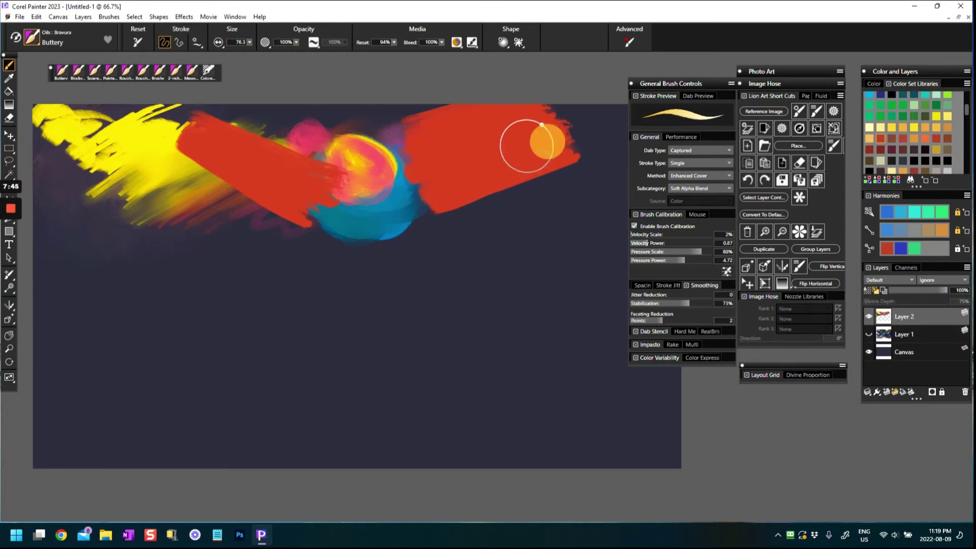
Move the General Brush Controls off the canvas and widen both red bands with more Buttery strokes.
drag(675, 83, 724, 83)
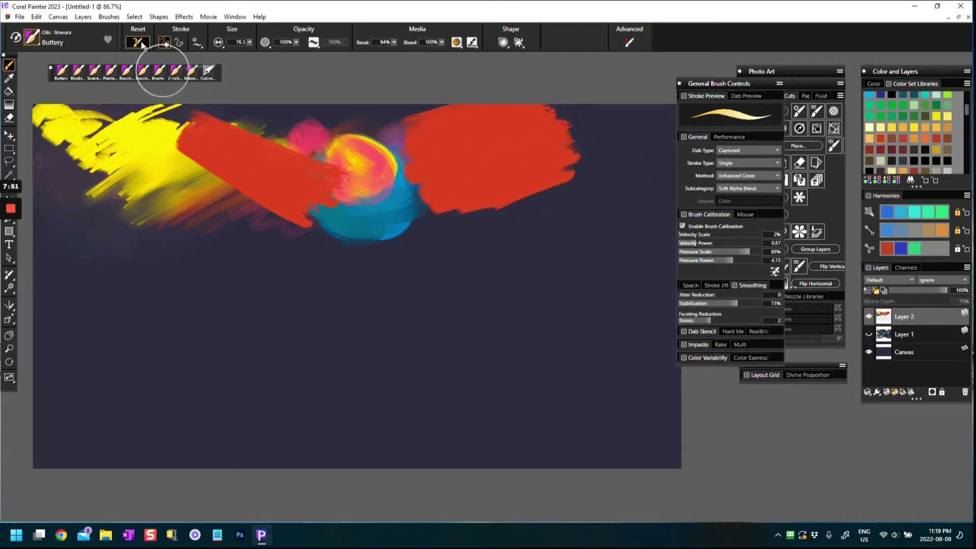
drag(219, 178, 273, 222)
drag(176, 124, 232, 183)
mouse_move(544, 135)
mouse_down()
mouse_move(539, 113)
mouse_move(560, 125)
mouse_move(581, 170)
mouse_up()
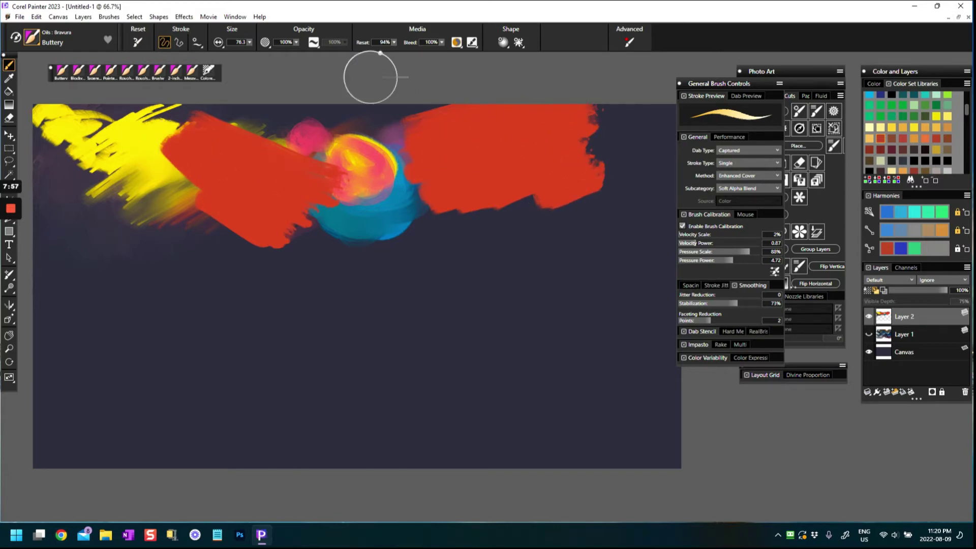
Lower Reset to 11% and smear the blue, yellow and pink circle colors into the red bands and their lower edges.
click(392, 45)
drag(357, 54, 298, 72)
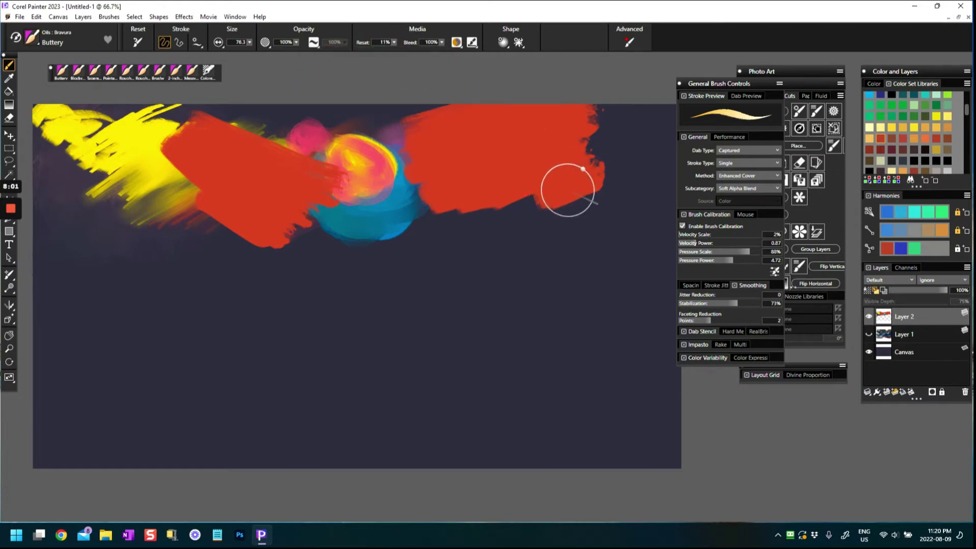
mouse_move(500, 208)
mouse_down()
mouse_move(568, 184)
mouse_move(468, 200)
mouse_move(577, 165)
mouse_move(567, 158)
mouse_move(582, 149)
mouse_move(550, 131)
mouse_up()
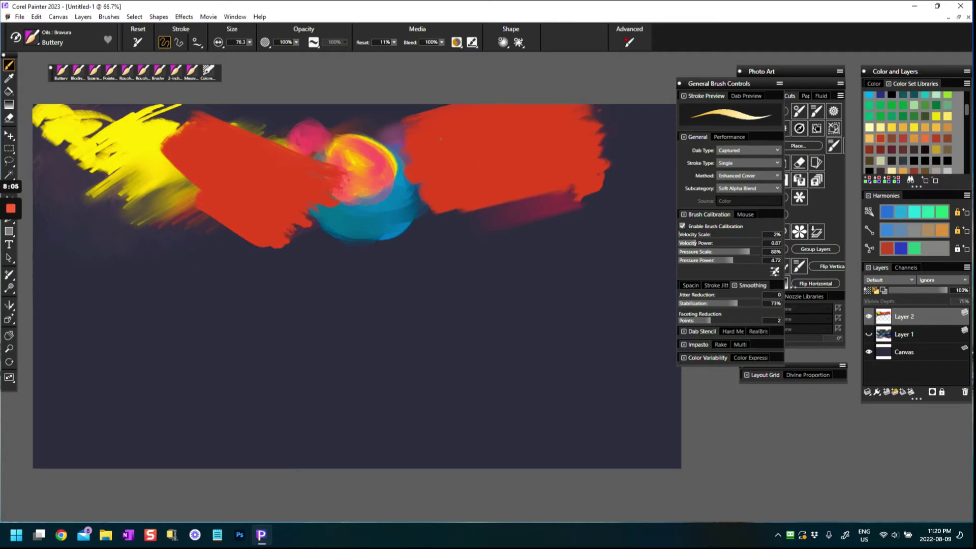
drag(363, 168, 447, 140)
drag(391, 159, 472, 100)
mouse_move(387, 223)
mouse_down()
mouse_move(469, 188)
mouse_move(453, 190)
mouse_move(449, 153)
mouse_move(473, 136)
mouse_move(466, 101)
mouse_up()
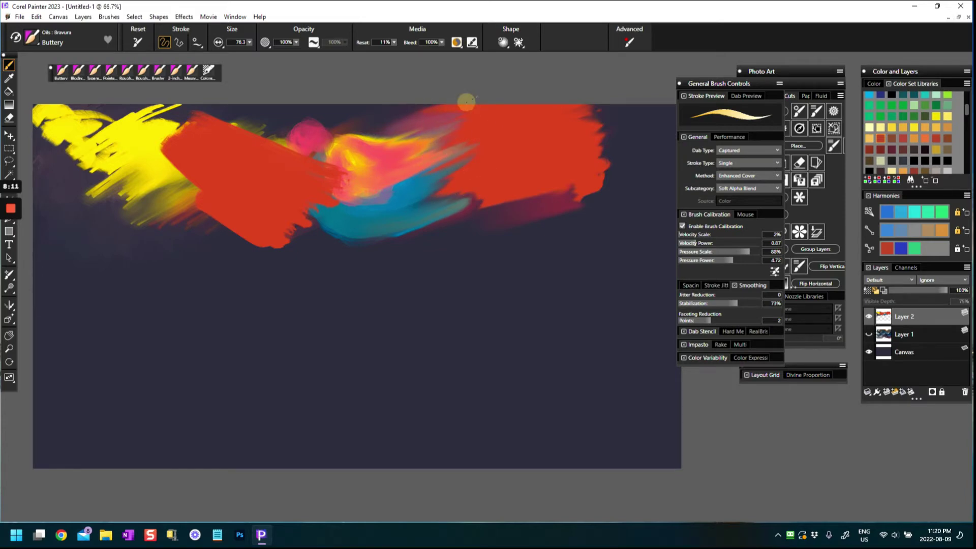
drag(287, 203, 342, 219)
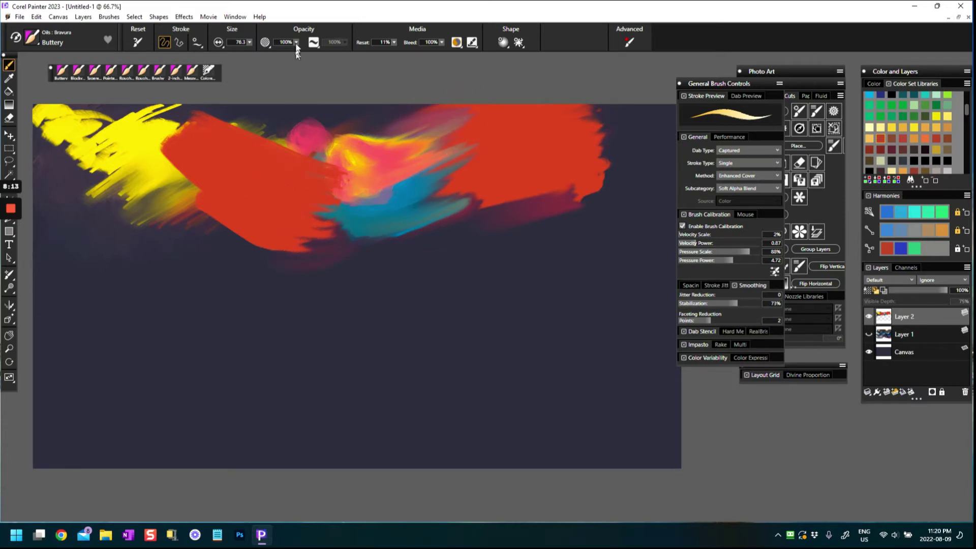
Raise Reset to 100% and paint solid red over the smeared lower edge of the larger red band.
click(394, 42)
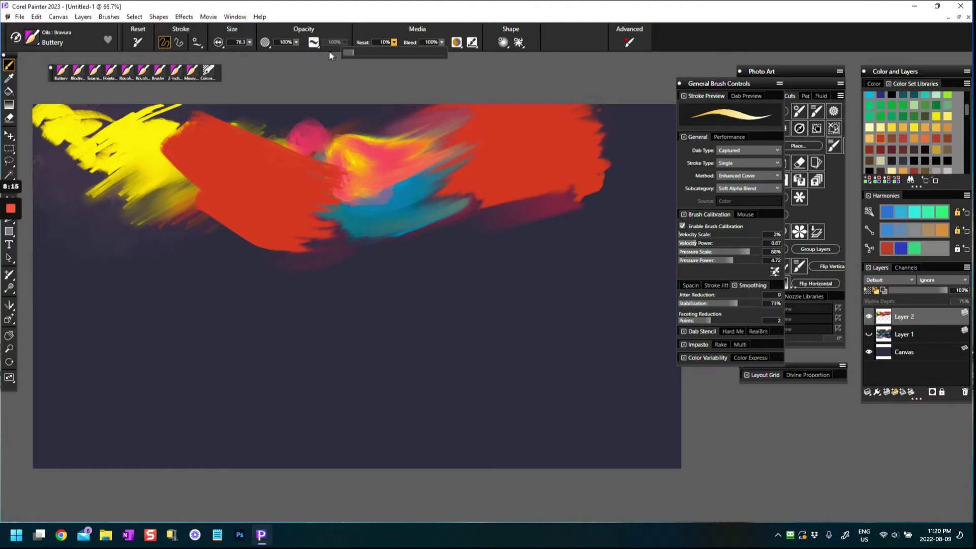
drag(363, 54, 446, 53)
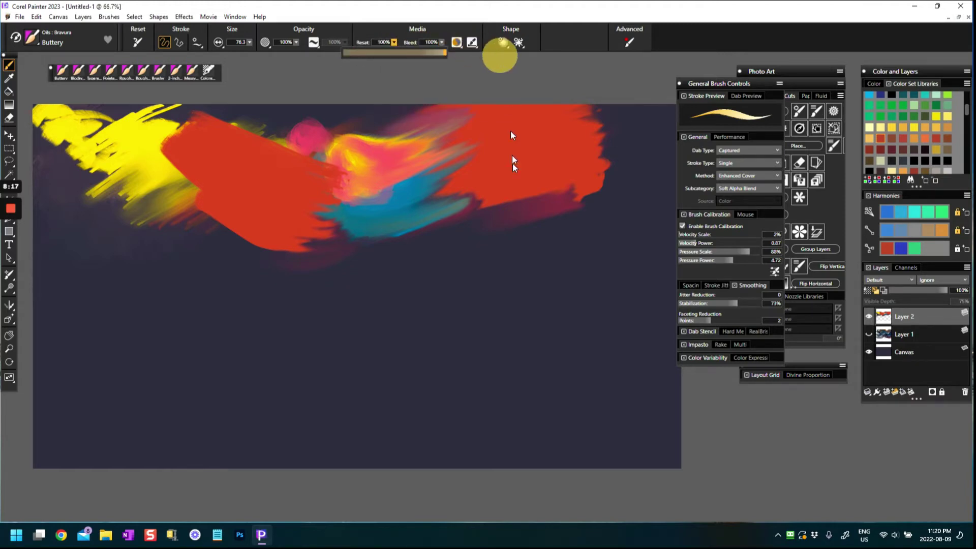
mouse_move(480, 203)
mouse_down()
mouse_move(516, 196)
mouse_move(459, 205)
mouse_up()
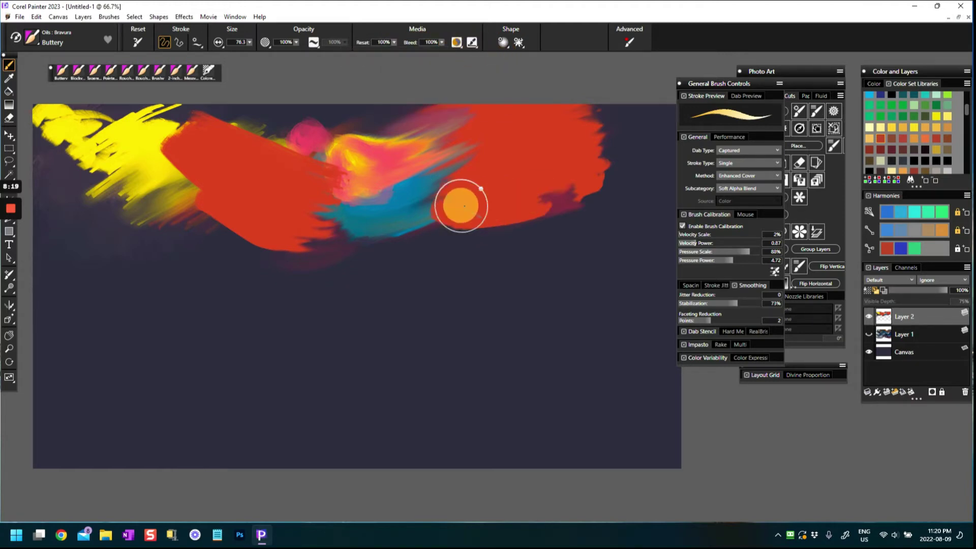
Reduce the brush size to 13.7 and paint thin red strokes beneath the larger red area and the blue smear.
click(248, 43)
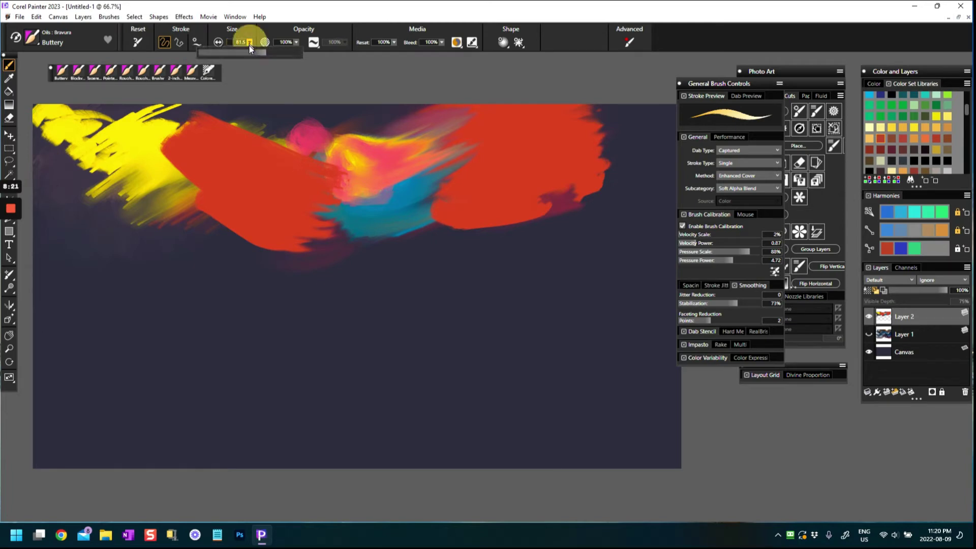
mouse_move(235, 55)
mouse_down()
mouse_move(220, 59)
mouse_move(240, 59)
mouse_up()
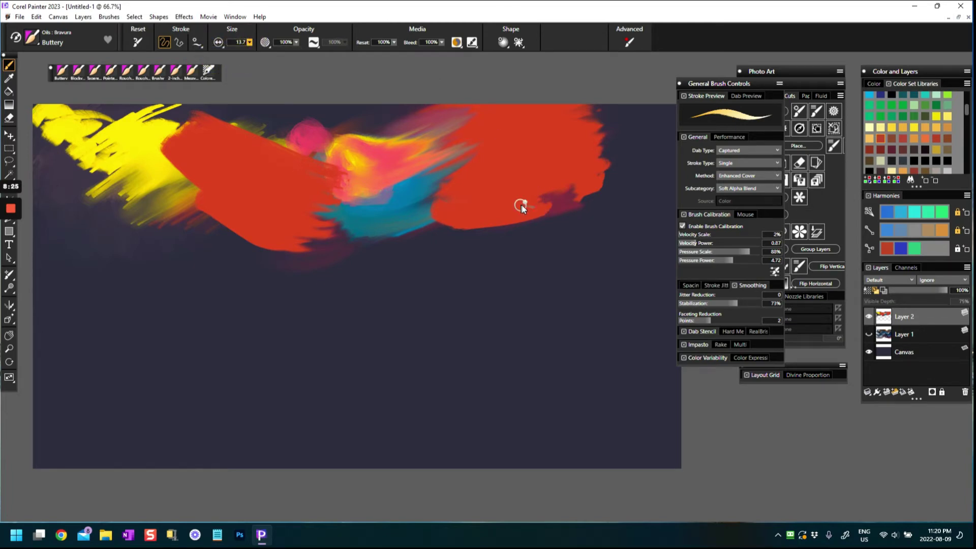
mouse_move(528, 225)
mouse_down()
mouse_move(427, 235)
mouse_move(496, 246)
mouse_up()
mouse_move(433, 227)
mouse_down()
mouse_move(515, 244)
mouse_move(407, 239)
mouse_move(417, 234)
mouse_move(434, 237)
mouse_move(430, 246)
mouse_move(391, 249)
mouse_up()
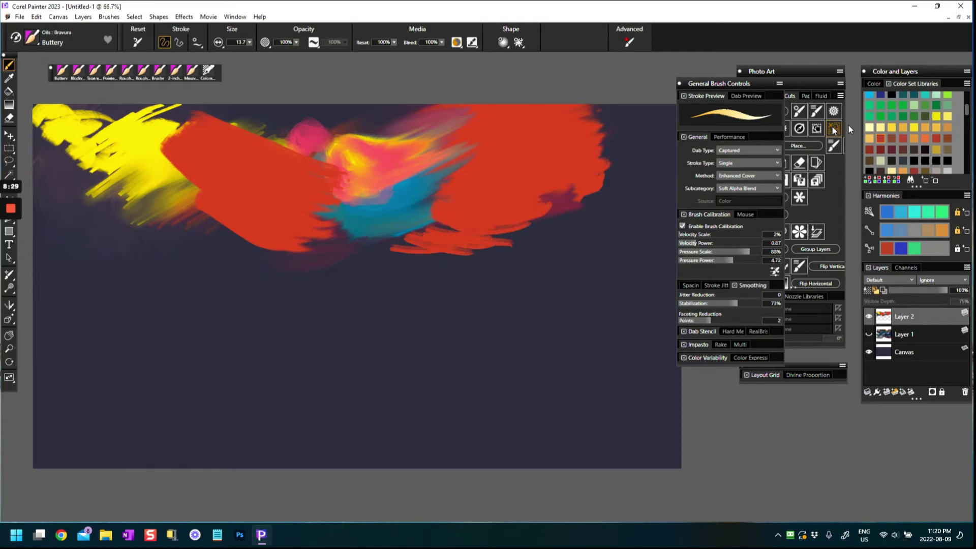
Choose green, paint a small patch below the blue smear and draw three wavy green lines across the larger red area.
click(892, 116)
mouse_move(376, 254)
mouse_down()
mouse_move(421, 256)
mouse_move(351, 254)
mouse_up()
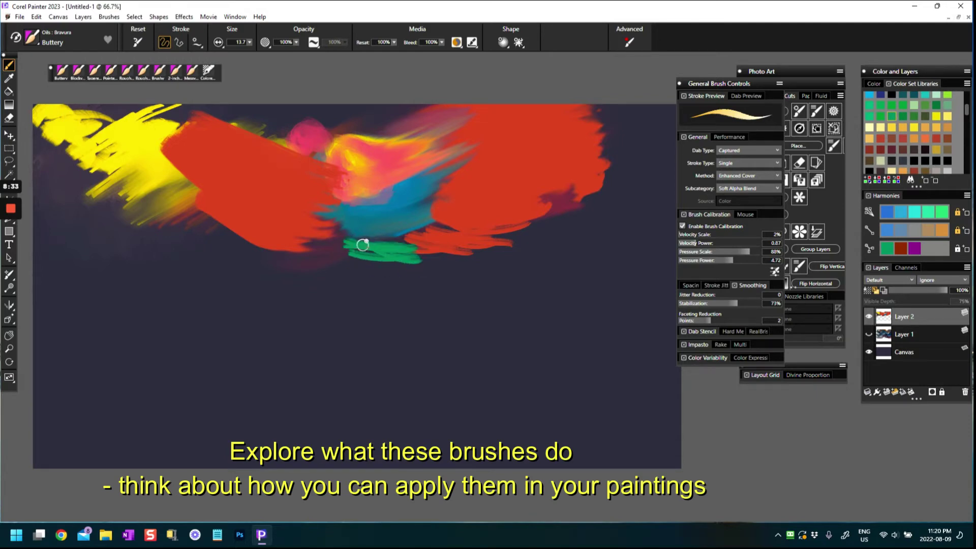
drag(421, 244, 555, 193)
drag(431, 224, 540, 207)
drag(467, 188, 555, 172)
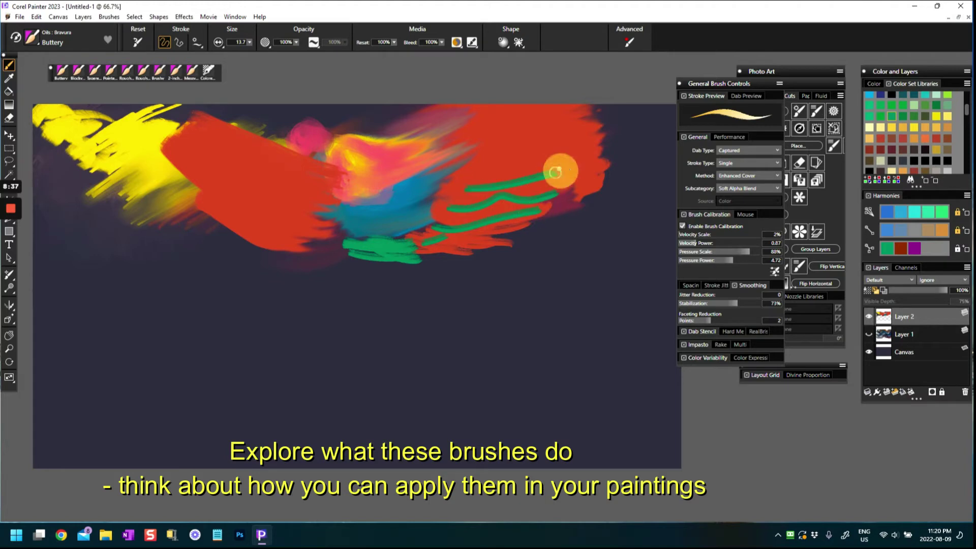
Fill out the green patch below the blue smear and paint looping green ovals around the outer ends of the wavy lines.
mouse_move(375, 248)
mouse_down()
mouse_move(335, 257)
mouse_move(362, 258)
mouse_up()
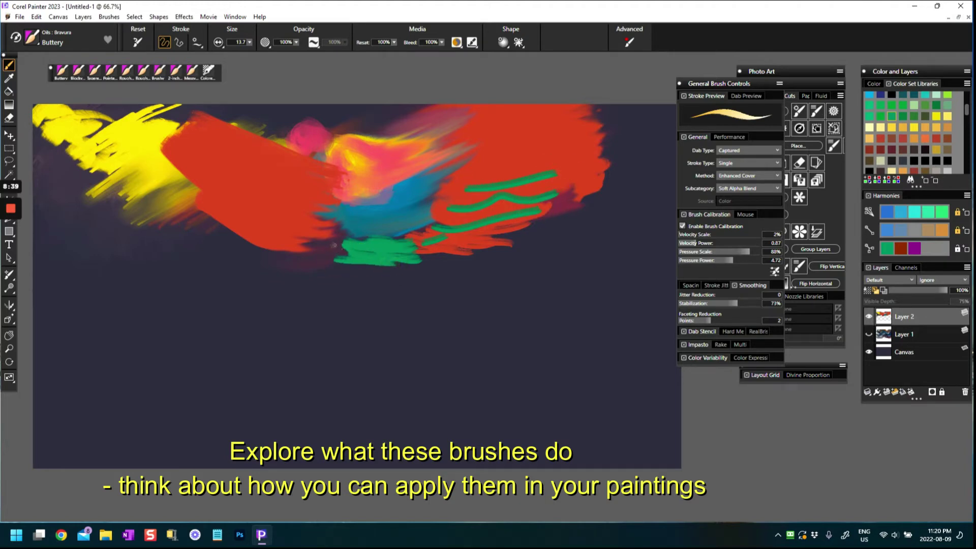
click(399, 231)
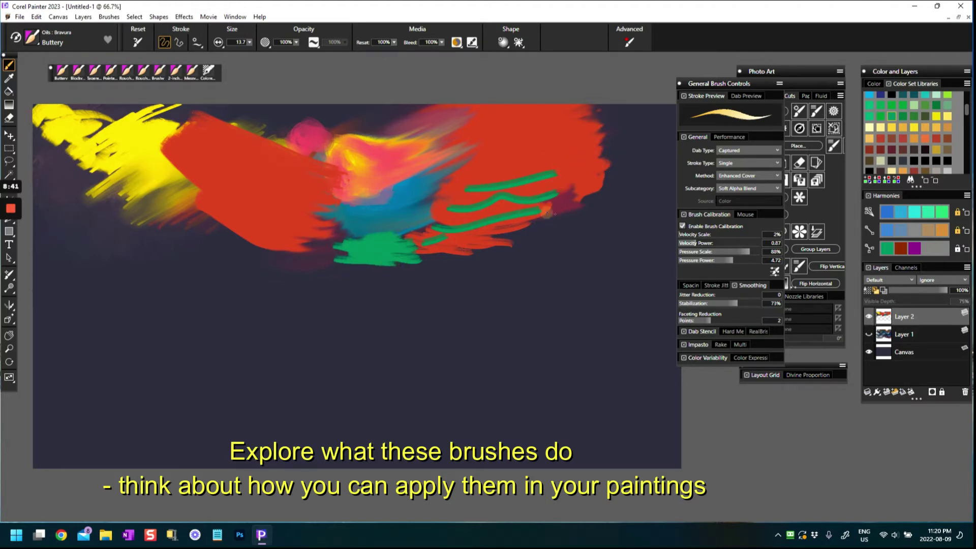
mouse_move(574, 216)
mouse_down()
mouse_move(531, 227)
mouse_move(591, 200)
mouse_move(577, 211)
mouse_move(593, 190)
mouse_move(543, 178)
mouse_up()
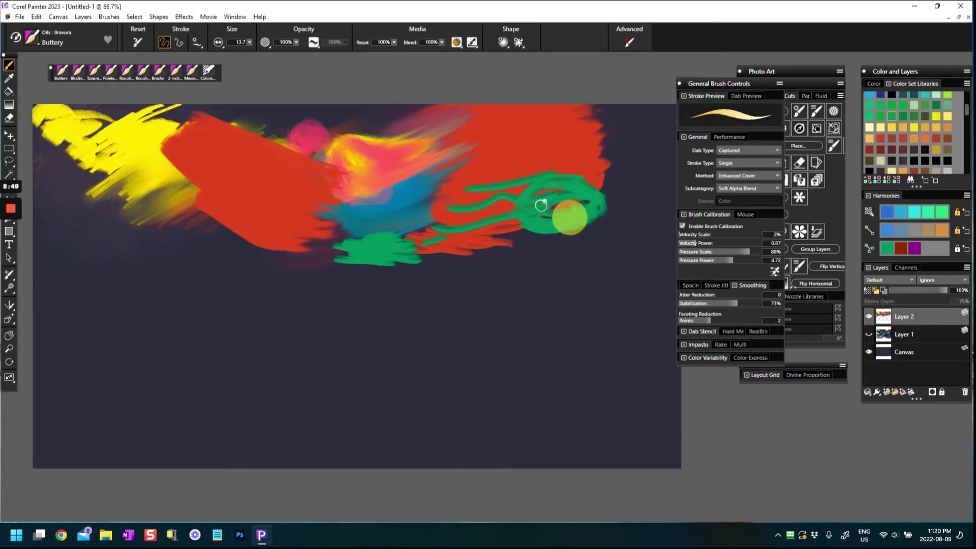
Reset the Buttery brush to its default settings and review the available dab effects for captured dabs, leaving None selected.
click(139, 44)
click(137, 42)
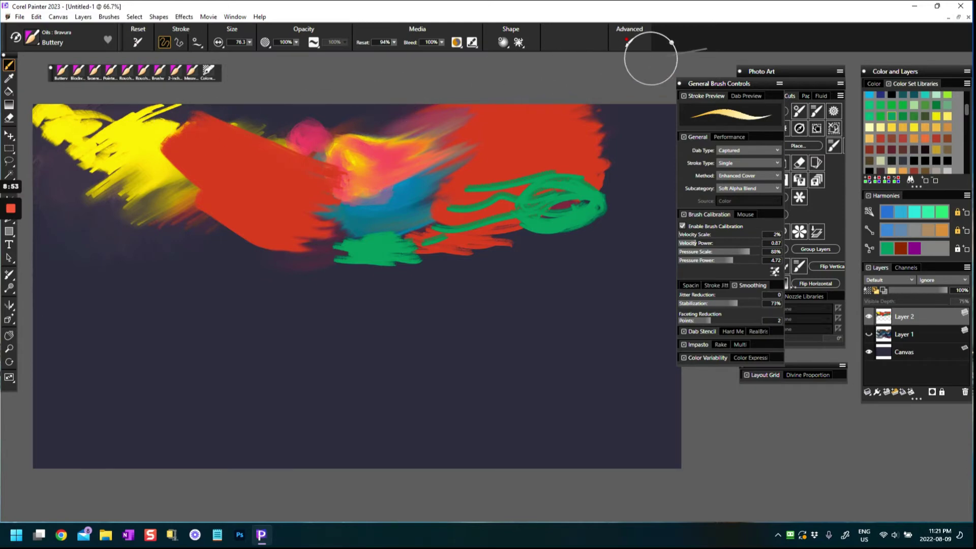
click(521, 44)
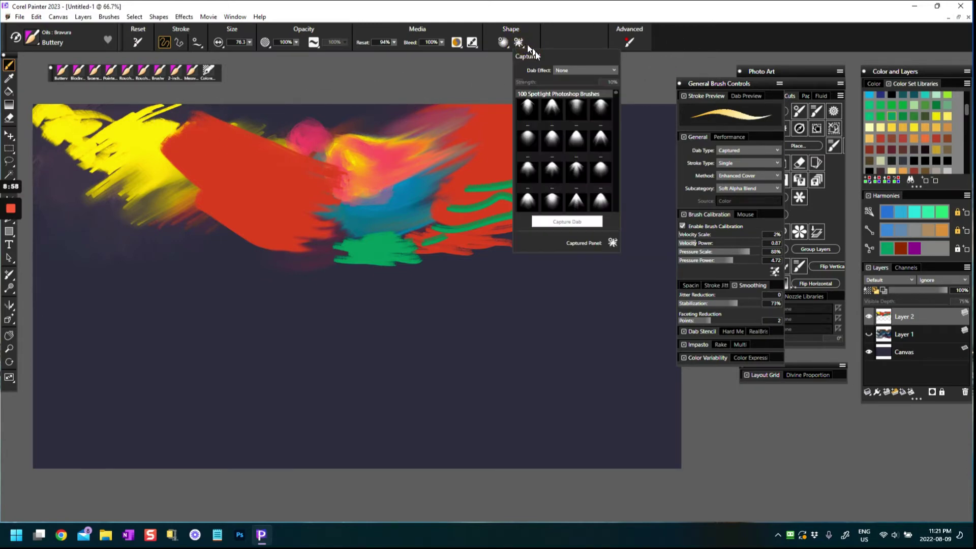
click(580, 71)
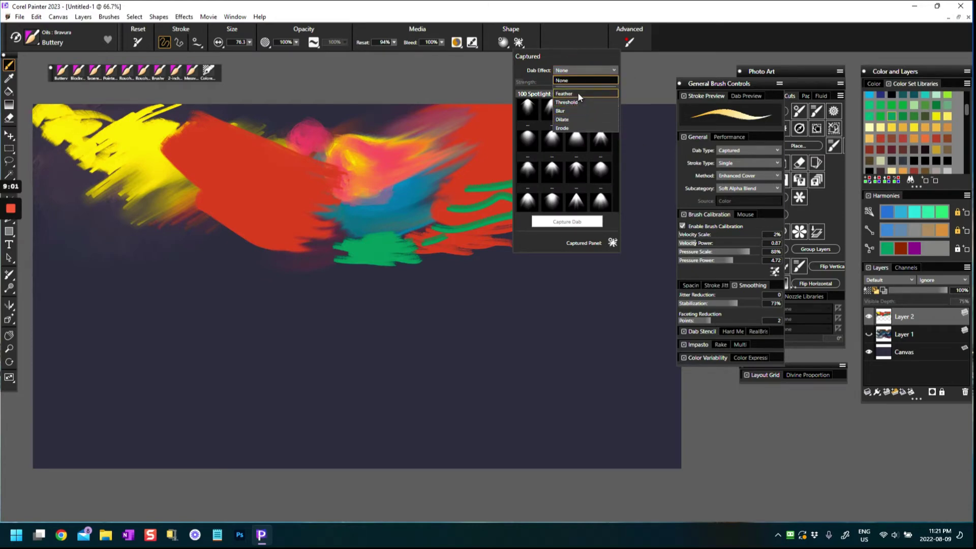
click(576, 69)
Test two Cityscapes 1 dabs, painting a round green patch with the first and feathery green clouds with the first Pastel dab.
mouse_move(616, 91)
mouse_down()
mouse_move(620, 145)
mouse_move(616, 131)
mouse_up()
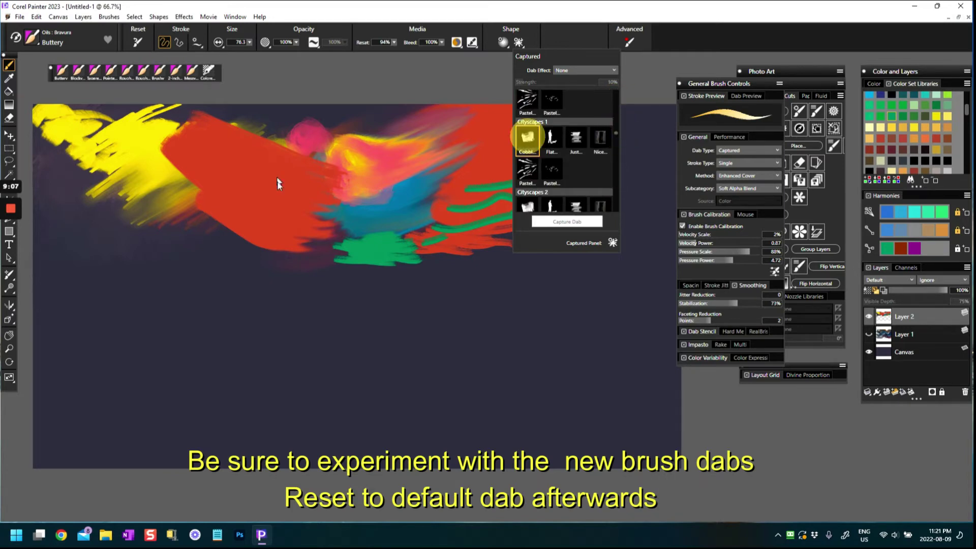
click(527, 136)
mouse_move(194, 244)
mouse_down()
mouse_move(218, 251)
mouse_move(189, 253)
mouse_move(223, 253)
mouse_up()
key(ctrl+z)
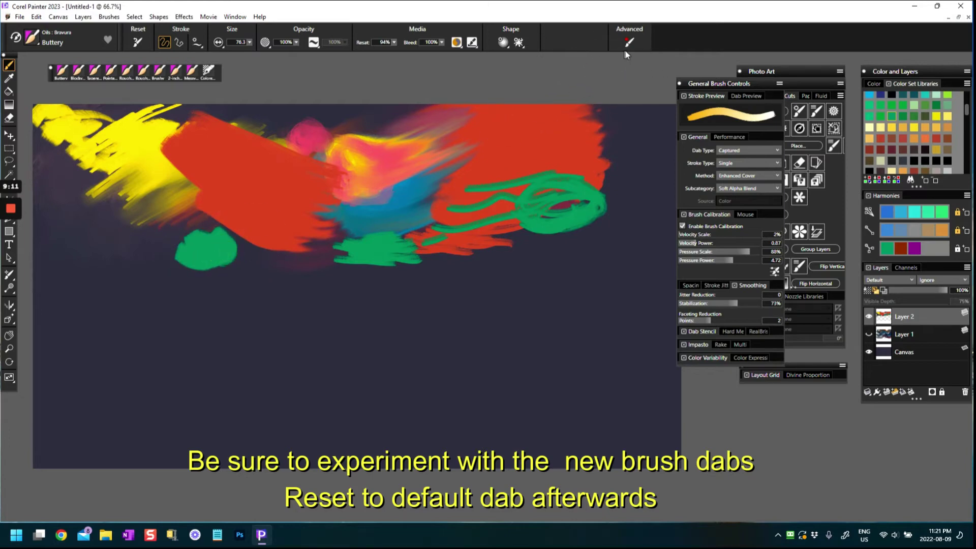
click(520, 44)
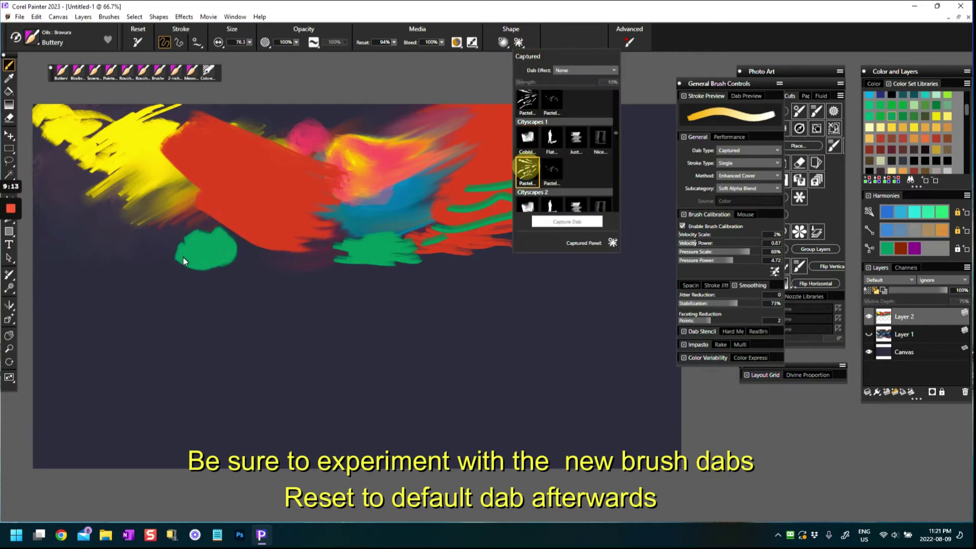
mouse_move(145, 251)
mouse_down()
mouse_move(165, 258)
mouse_move(108, 235)
mouse_move(162, 242)
mouse_move(167, 275)
mouse_move(190, 276)
mouse_move(112, 274)
mouse_move(175, 265)
mouse_move(233, 276)
mouse_move(250, 261)
mouse_move(222, 273)
mouse_move(277, 278)
mouse_move(250, 289)
mouse_move(258, 279)
mouse_move(233, 279)
mouse_up()
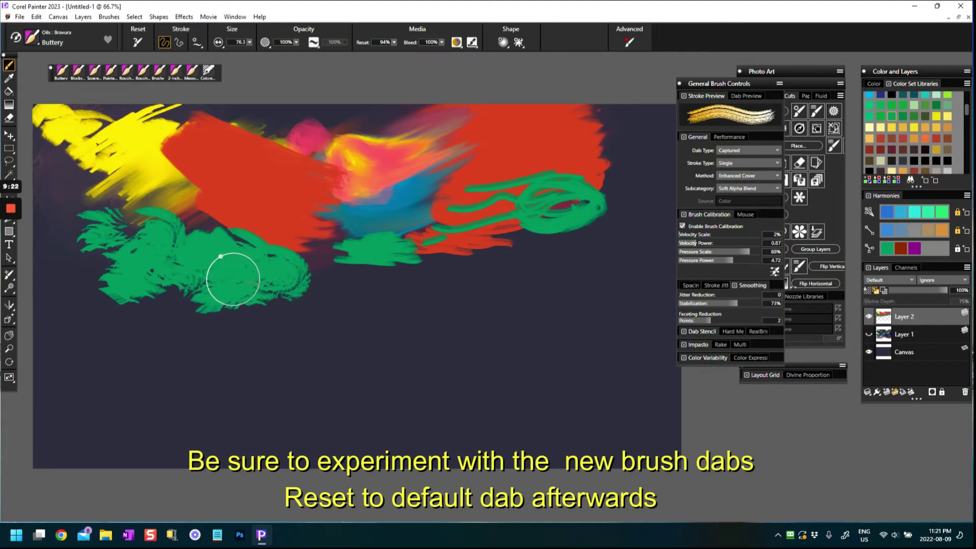
Choose red and paint feathery strokes below the small green patch and around the outer and lower edges of the larger red area.
click(884, 144)
mouse_move(316, 283)
mouse_down()
mouse_move(358, 285)
mouse_move(335, 305)
mouse_move(420, 279)
mouse_move(457, 284)
mouse_up()
mouse_move(638, 181)
mouse_down()
mouse_move(610, 169)
mouse_move(656, 171)
mouse_up()
drag(599, 148, 636, 147)
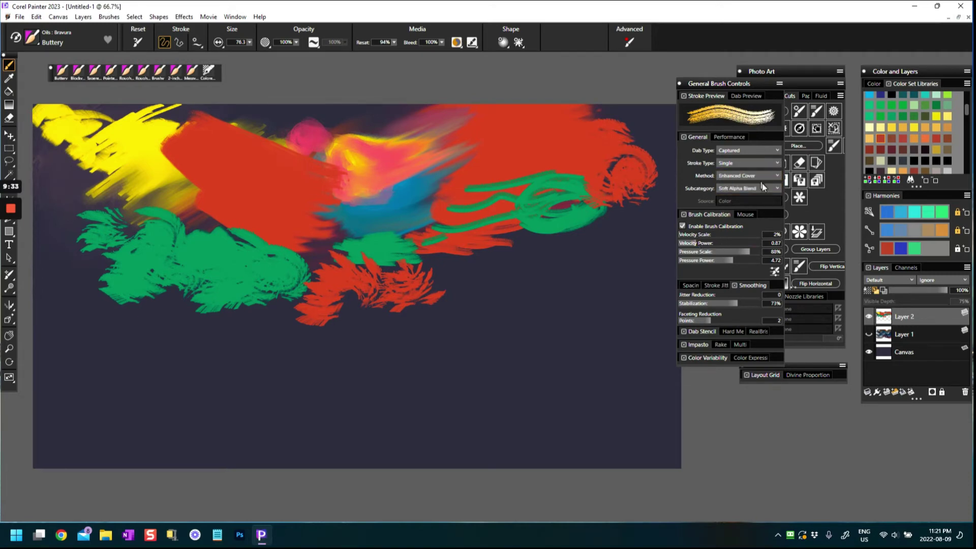
mouse_move(457, 273)
mouse_down()
mouse_move(471, 255)
mouse_move(456, 254)
mouse_move(522, 253)
mouse_move(583, 185)
mouse_move(552, 157)
mouse_move(523, 254)
mouse_move(513, 229)
mouse_move(499, 228)
mouse_move(551, 224)
mouse_up()
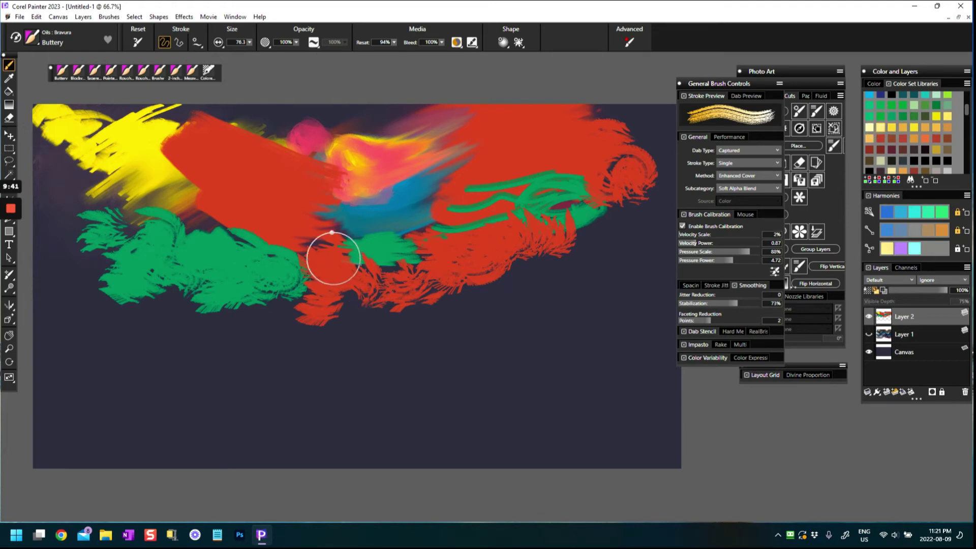
Switch to the Messy Oil brush, try a small pale yellow dab below the green clouds and undo it.
click(31, 37)
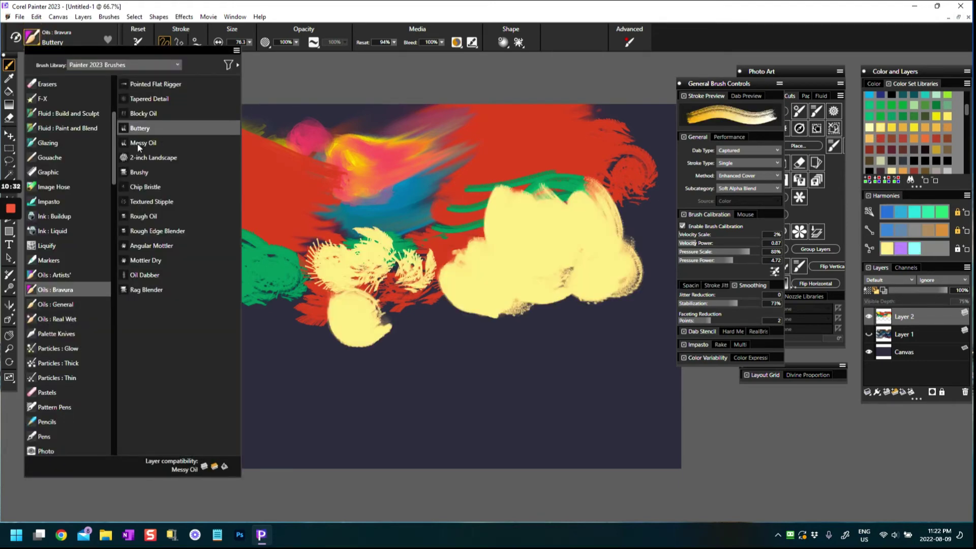
click(138, 144)
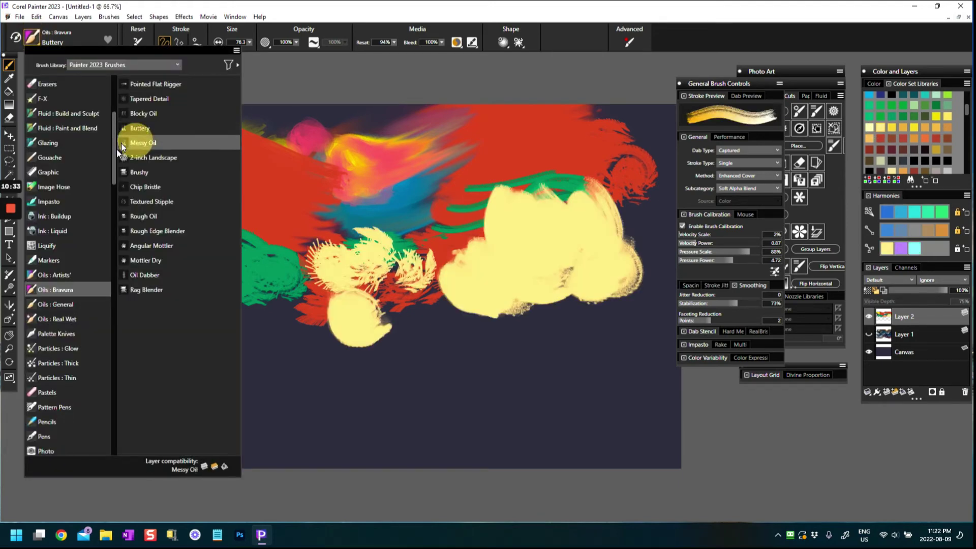
click(151, 143)
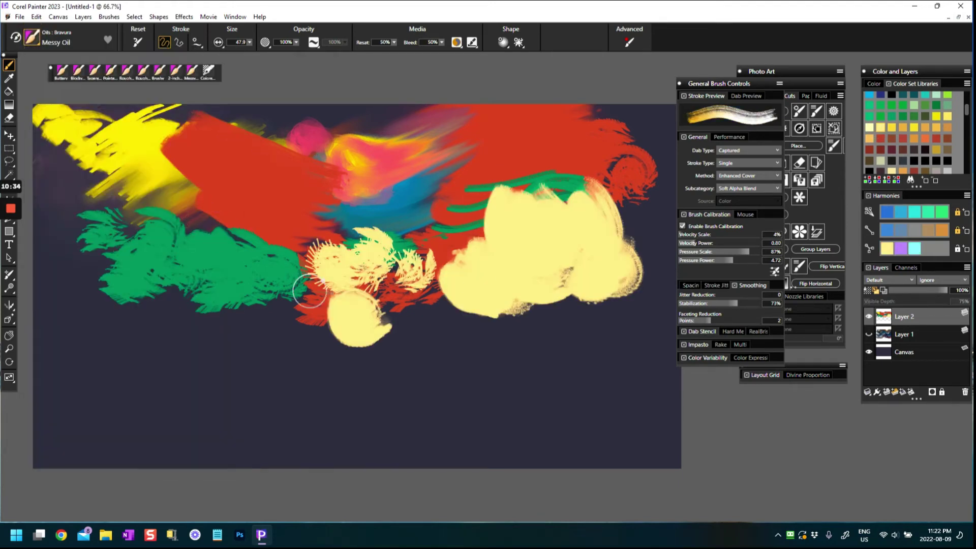
drag(276, 309, 287, 345)
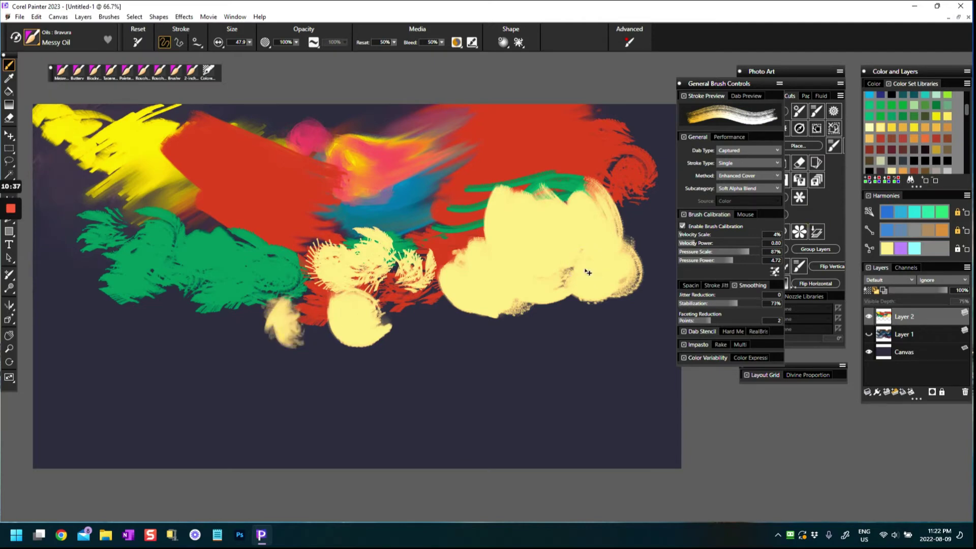
key(ctrl+z)
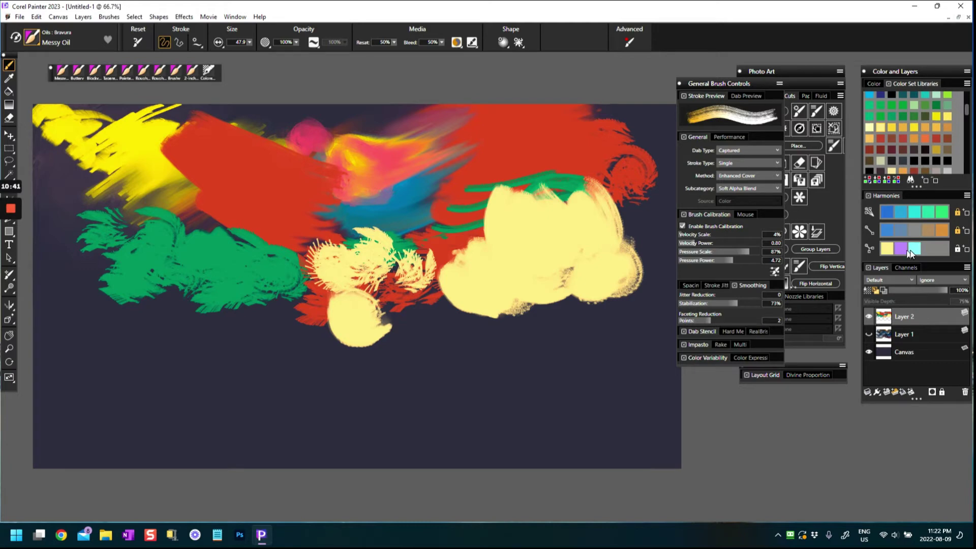
Paint cyan Messy Oil strokes over the outer part of the green clouds and across the pale yellow circle.
drag(147, 323, 151, 313)
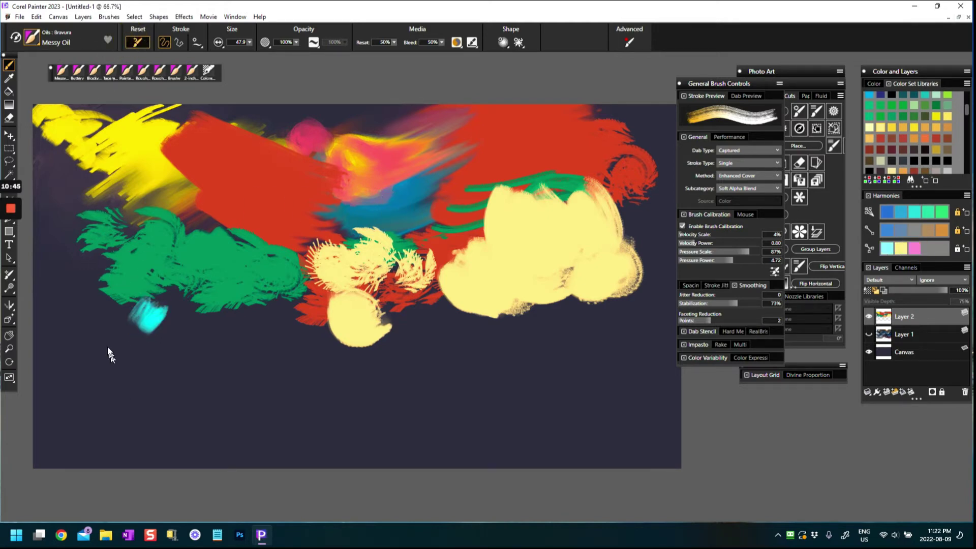
mouse_move(122, 319)
mouse_down()
mouse_move(107, 335)
mouse_move(143, 323)
mouse_move(137, 346)
mouse_up()
mouse_move(171, 316)
mouse_down()
mouse_move(188, 284)
mouse_move(112, 331)
mouse_move(126, 309)
mouse_move(101, 313)
mouse_move(106, 299)
mouse_move(103, 322)
mouse_move(79, 325)
mouse_move(88, 308)
mouse_move(68, 298)
mouse_move(89, 260)
mouse_up()
drag(189, 315, 159, 276)
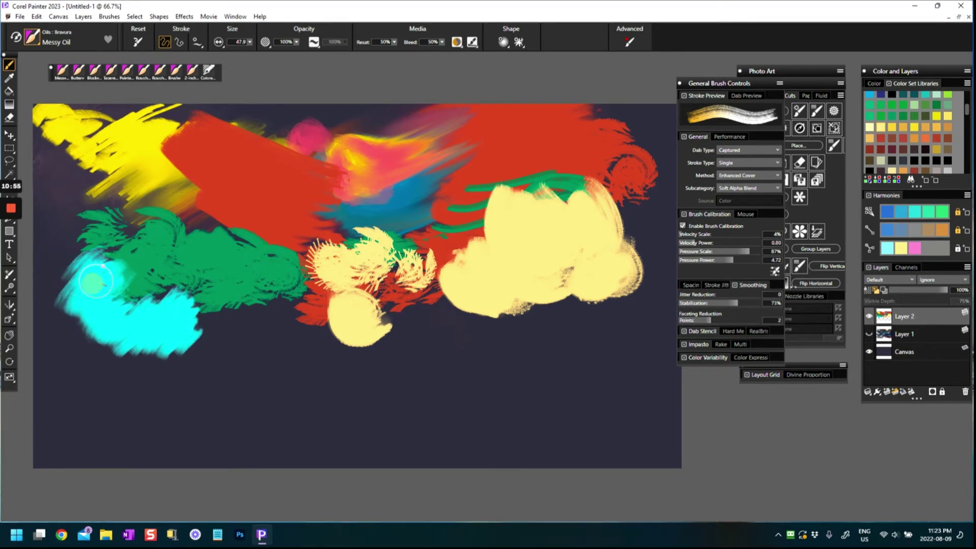
drag(93, 281, 355, 315)
drag(153, 285, 102, 244)
Paint a pink patch between the cyan areas and extend it beneath them with the 2-inch Landscape brush at size 95.2.
click(884, 130)
mouse_move(231, 328)
mouse_down()
mouse_move(241, 315)
mouse_move(220, 333)
mouse_move(274, 337)
mouse_move(249, 300)
mouse_move(264, 300)
mouse_move(289, 333)
mouse_move(274, 355)
mouse_move(304, 348)
mouse_move(312, 338)
mouse_move(277, 326)
mouse_move(294, 336)
mouse_move(339, 300)
mouse_up()
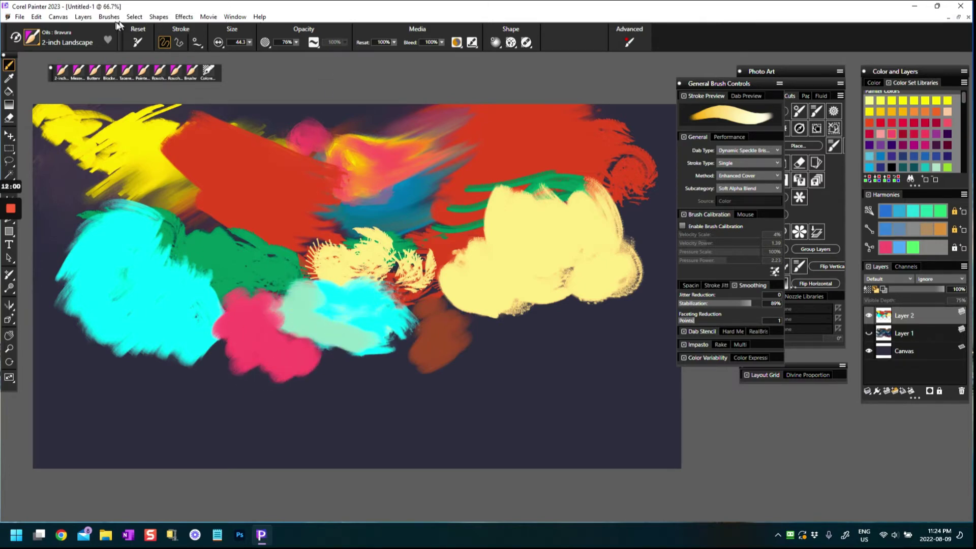
mouse_move(277, 308)
mouse_down()
mouse_move(314, 345)
mouse_move(318, 375)
mouse_move(240, 364)
mouse_move(226, 312)
mouse_up()
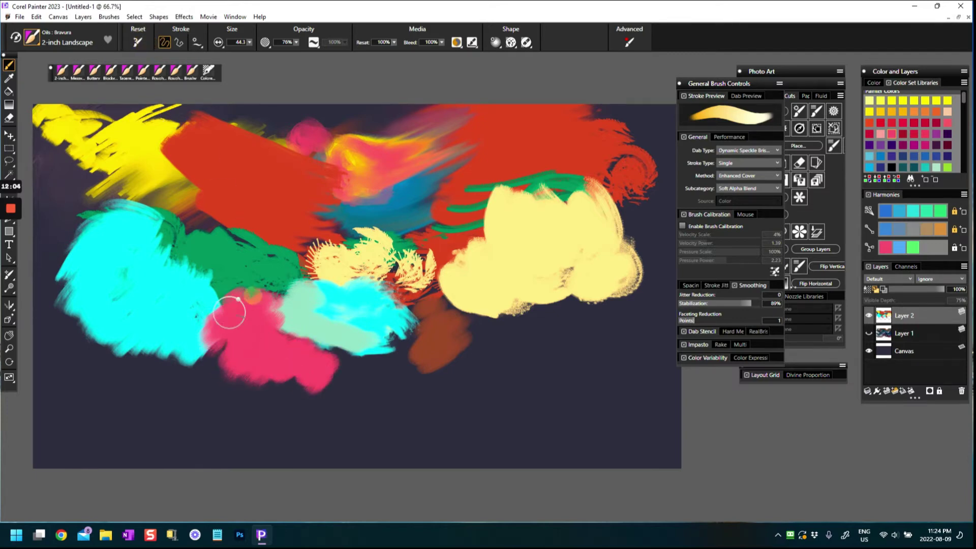
mouse_move(391, 356)
mouse_down()
mouse_move(414, 371)
mouse_move(375, 374)
mouse_move(364, 352)
mouse_move(388, 375)
mouse_move(403, 340)
mouse_move(406, 381)
mouse_move(323, 396)
mouse_move(252, 342)
mouse_up()
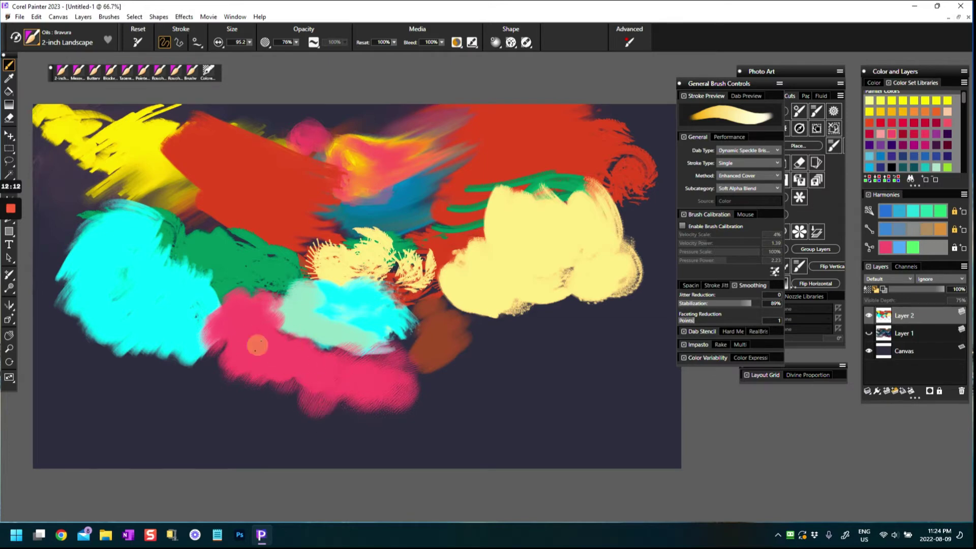
Set Reset to 0% and blend the pink into the cyan and the pale yellow shapes into the surrounding red, green and brown.
drag(394, 44, 305, 71)
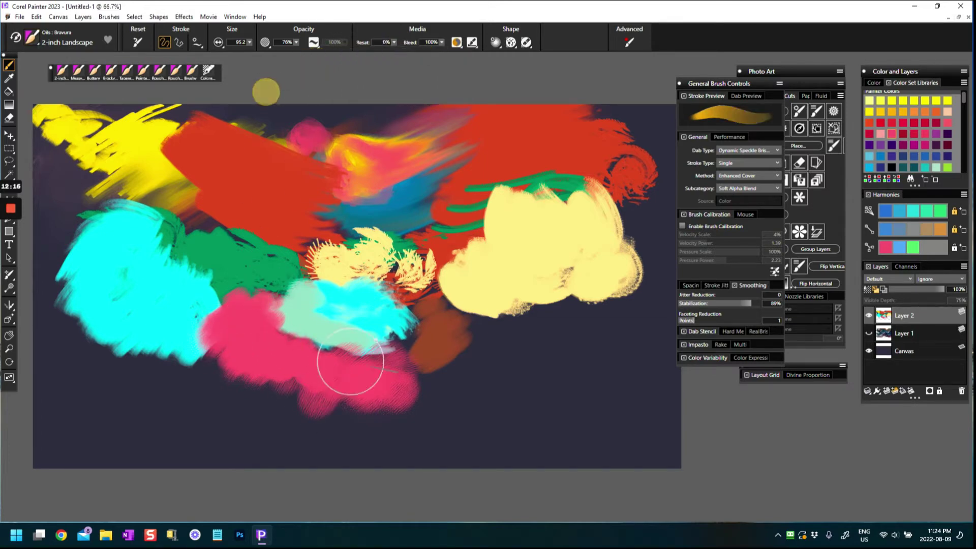
mouse_move(267, 351)
mouse_down()
mouse_move(200, 338)
mouse_move(239, 305)
mouse_move(274, 300)
mouse_move(215, 356)
mouse_move(283, 338)
mouse_move(193, 329)
mouse_move(139, 340)
mouse_move(224, 294)
mouse_move(204, 286)
mouse_move(251, 287)
mouse_move(178, 349)
mouse_up()
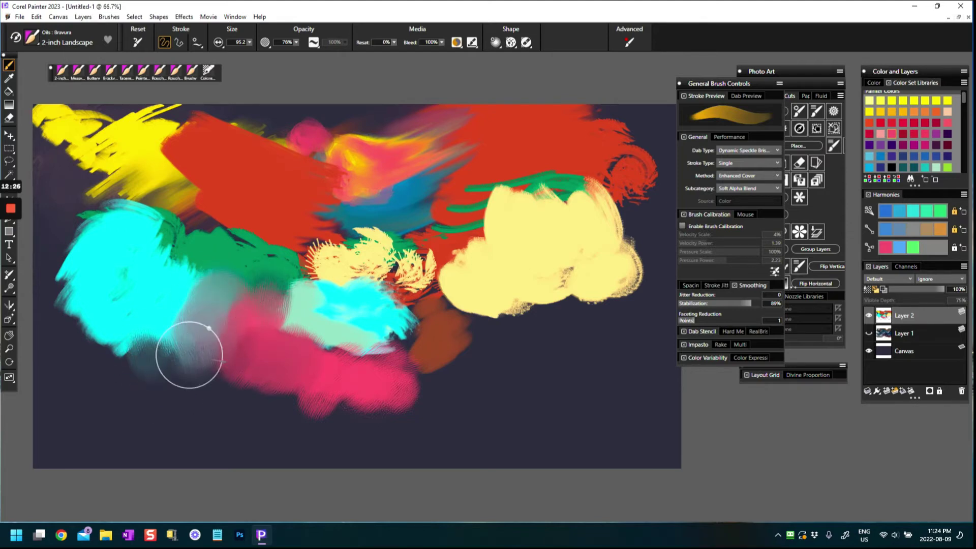
mouse_move(140, 311)
mouse_down()
mouse_move(143, 376)
mouse_move(111, 284)
mouse_move(93, 262)
mouse_move(53, 296)
mouse_up()
mouse_move(355, 344)
mouse_down()
mouse_move(402, 330)
mouse_move(446, 334)
mouse_move(395, 365)
mouse_move(405, 401)
mouse_move(387, 407)
mouse_move(417, 394)
mouse_up()
mouse_move(277, 376)
mouse_down()
mouse_move(288, 395)
mouse_move(195, 362)
mouse_up()
mouse_move(486, 314)
mouse_down()
mouse_move(408, 354)
mouse_move(502, 308)
mouse_move(456, 316)
mouse_move(471, 260)
mouse_move(379, 300)
mouse_move(490, 267)
mouse_move(469, 257)
mouse_move(444, 282)
mouse_move(525, 222)
mouse_move(505, 199)
mouse_move(555, 194)
mouse_move(479, 205)
mouse_move(472, 188)
mouse_move(497, 234)
mouse_move(369, 244)
mouse_up()
mouse_move(559, 211)
mouse_down()
mouse_move(637, 162)
mouse_move(610, 136)
mouse_move(616, 127)
mouse_move(595, 121)
mouse_move(613, 103)
mouse_move(650, 153)
mouse_move(630, 177)
mouse_move(643, 300)
mouse_up()
Switch to the Brushy brush and paint adjoining pink and light orange diagonal patches below the large pale yellow shape.
click(33, 38)
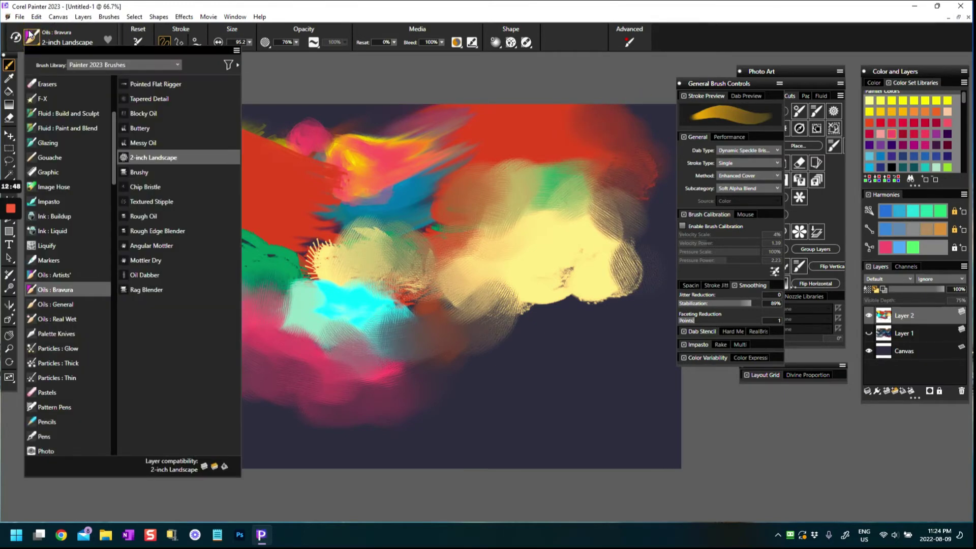
click(145, 175)
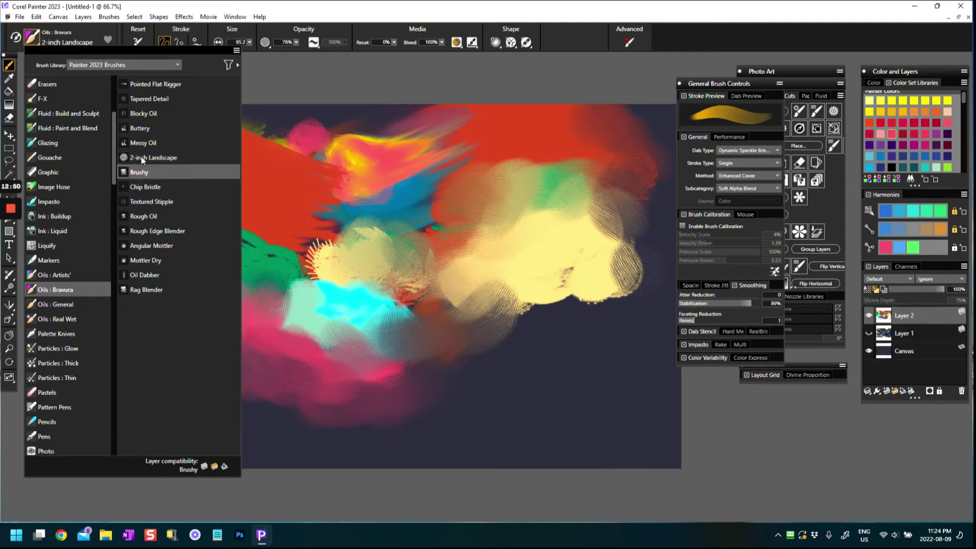
mouse_move(508, 331)
mouse_down()
mouse_move(564, 315)
mouse_move(511, 346)
mouse_move(585, 313)
mouse_up()
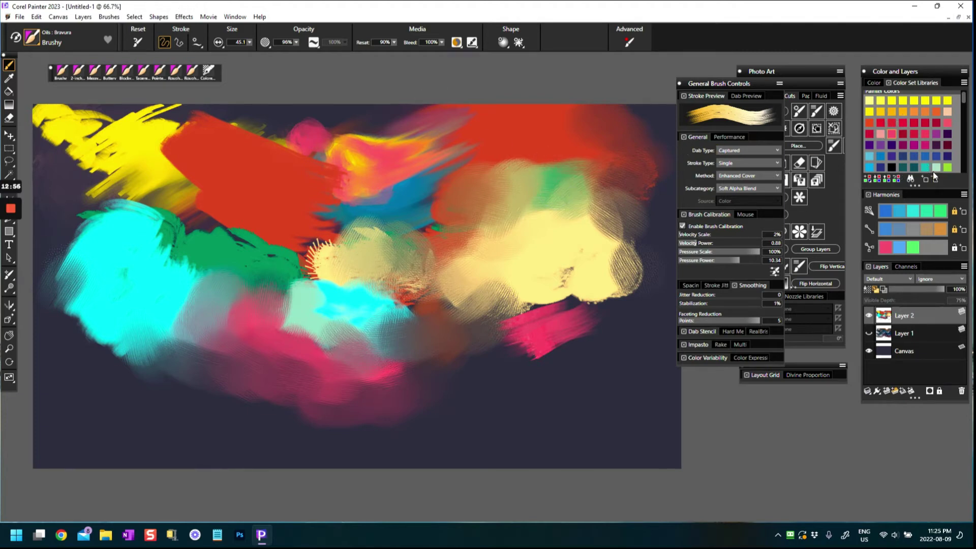
click(893, 167)
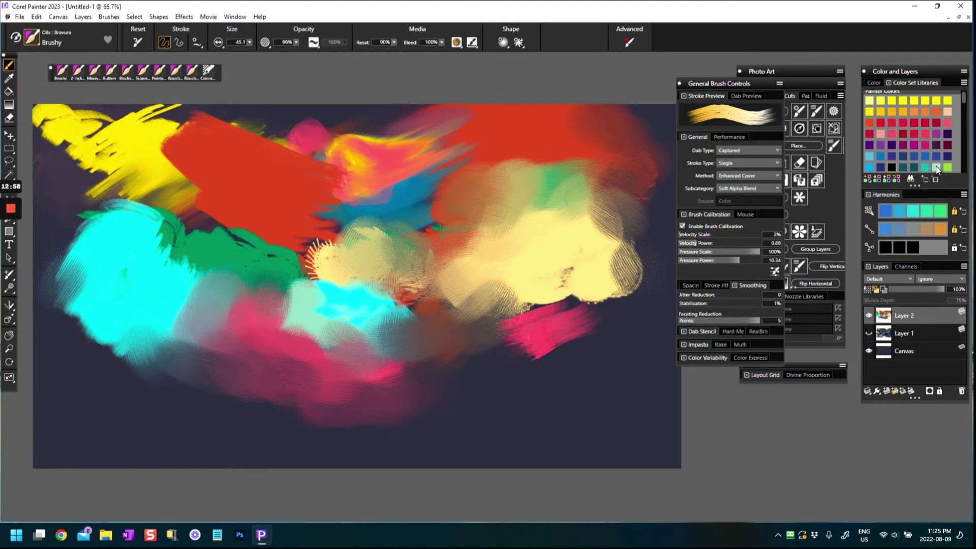
click(942, 230)
mouse_move(442, 373)
mouse_down()
mouse_move(527, 346)
mouse_move(517, 357)
mouse_up()
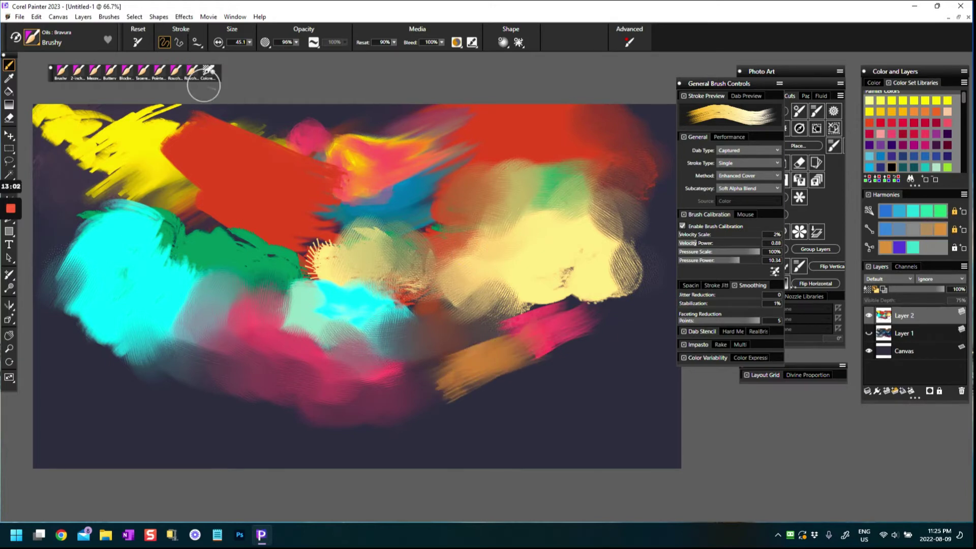
Reset the Brushy brush and paint broad light orange strokes over the pink patch, the brown area and the pale yellow shape.
click(136, 36)
mouse_move(481, 388)
mouse_down()
mouse_move(580, 352)
mouse_move(449, 427)
mouse_move(550, 377)
mouse_move(469, 438)
mouse_move(595, 357)
mouse_move(512, 374)
mouse_move(597, 329)
mouse_move(591, 321)
mouse_move(514, 345)
mouse_move(566, 319)
mouse_move(584, 321)
mouse_move(580, 368)
mouse_move(543, 421)
mouse_move(588, 387)
mouse_move(530, 399)
mouse_move(568, 377)
mouse_move(555, 387)
mouse_move(588, 305)
mouse_move(398, 385)
mouse_move(515, 309)
mouse_move(574, 294)
mouse_move(459, 304)
mouse_move(583, 247)
mouse_move(601, 323)
mouse_move(506, 258)
mouse_move(542, 295)
mouse_move(612, 277)
mouse_move(618, 237)
mouse_move(585, 242)
mouse_move(599, 270)
mouse_up()
mouse_move(425, 304)
mouse_down()
mouse_move(533, 300)
mouse_move(423, 332)
mouse_up()
mouse_move(436, 405)
mouse_down()
mouse_move(477, 376)
mouse_move(486, 394)
mouse_move(475, 444)
mouse_move(564, 409)
mouse_up()
Set Reset to 0% and smear the orange paint along its lower edge with the Brushy brush.
drag(392, 42, 252, 89)
mouse_move(432, 361)
mouse_down()
mouse_move(392, 333)
mouse_move(422, 407)
mouse_move(405, 416)
mouse_move(490, 417)
mouse_up()
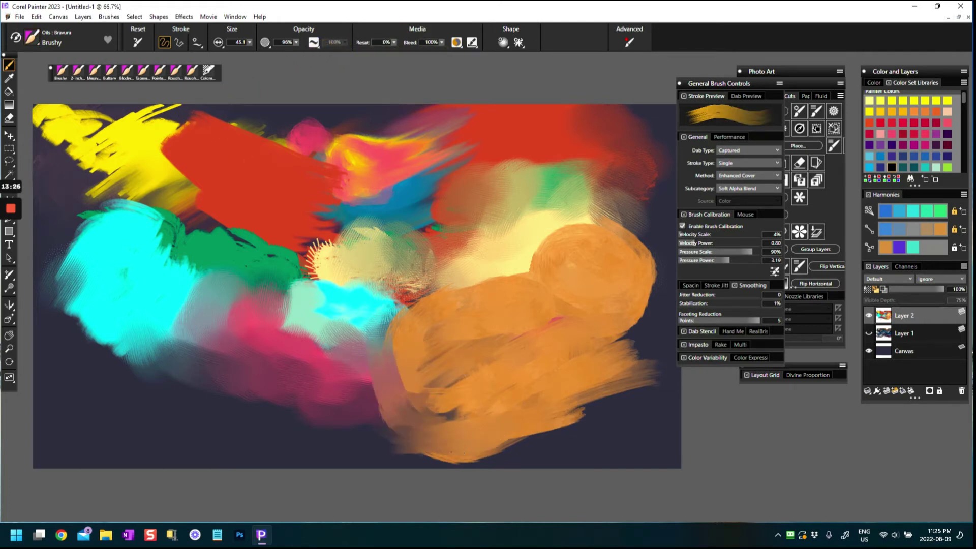
Smear the orange and pale yellow areas into each other and blend the central pale shape into the surrounding blue, green and cyan.
mouse_move(448, 309)
mouse_down()
mouse_move(516, 283)
mouse_move(502, 281)
mouse_up()
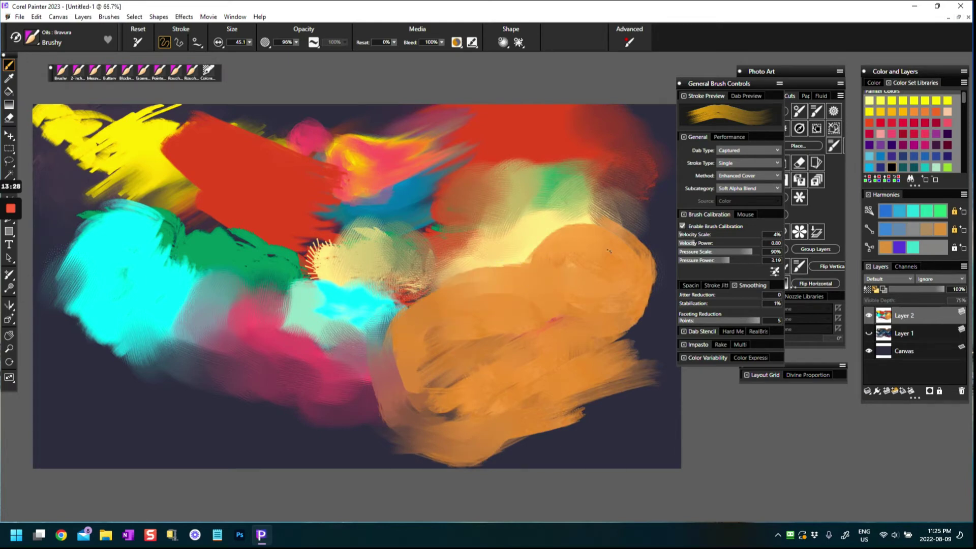
drag(610, 224, 550, 247)
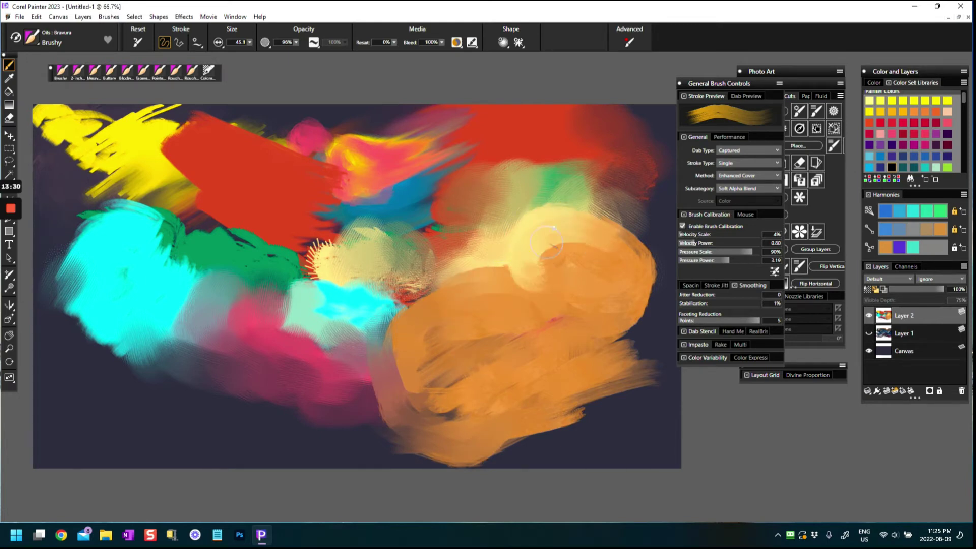
drag(451, 271, 504, 263)
mouse_move(341, 243)
mouse_down()
mouse_move(382, 279)
mouse_move(431, 303)
mouse_up()
mouse_move(396, 231)
mouse_down()
mouse_move(437, 239)
mouse_move(422, 266)
mouse_move(334, 224)
mouse_move(374, 208)
mouse_up()
mouse_move(334, 234)
mouse_down()
mouse_move(310, 255)
mouse_move(325, 275)
mouse_move(250, 268)
mouse_move(331, 265)
mouse_move(268, 276)
mouse_move(283, 226)
mouse_move(204, 231)
mouse_move(224, 243)
mouse_move(199, 224)
mouse_move(208, 257)
mouse_move(186, 204)
mouse_move(115, 204)
mouse_move(148, 173)
mouse_up()
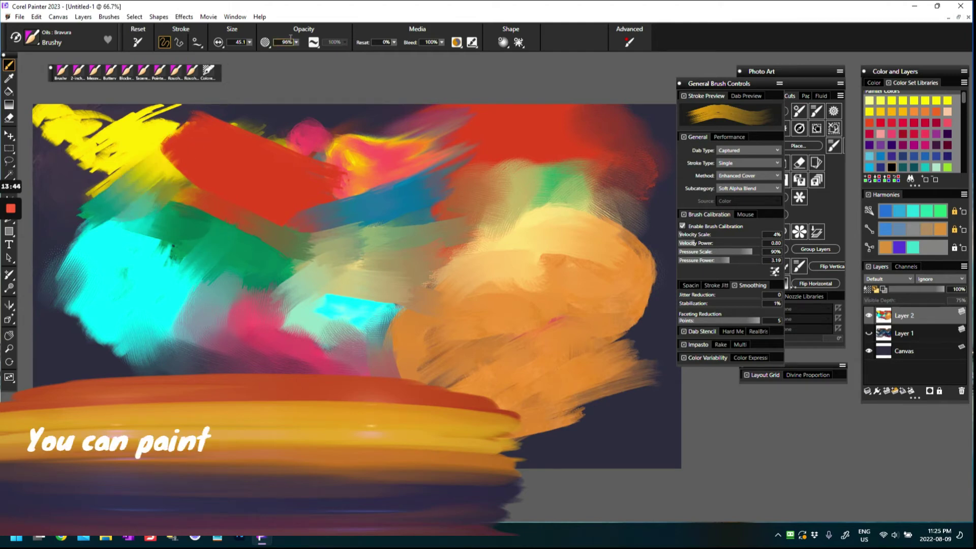
Set the Brushy brush size to 287.2 and smear across the green, yellow and red areas in the painting's upper-left part.
click(249, 42)
drag(272, 52, 286, 53)
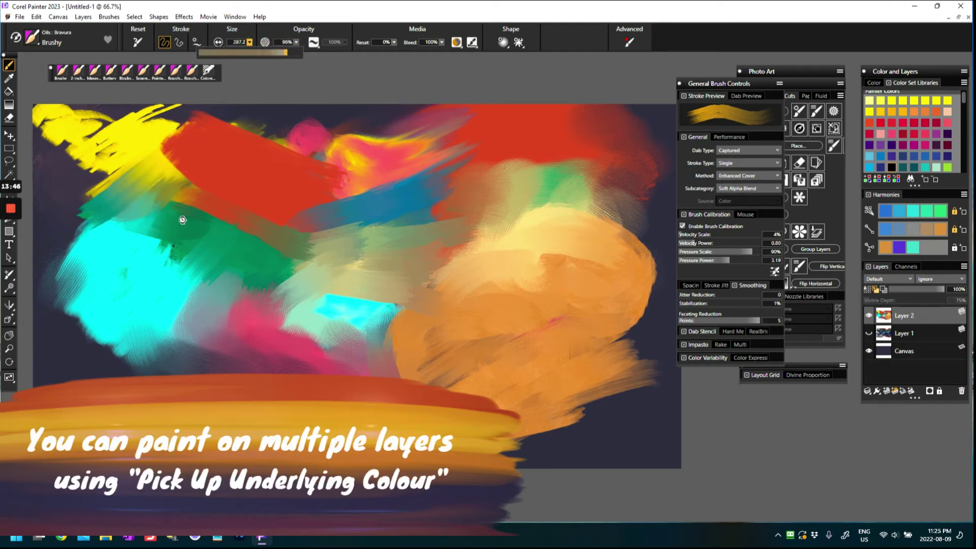
drag(174, 196, 168, 152)
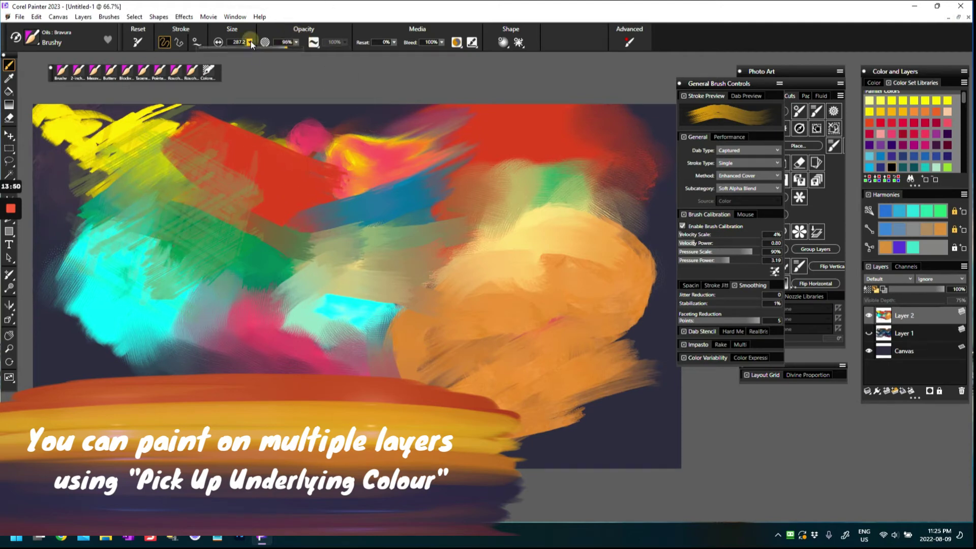
Reduce the brush size and blend the cyan, green, yellow and red areas in the painting's upper-left part.
mouse_move(206, 248)
mouse_down()
mouse_move(135, 277)
mouse_move(84, 270)
mouse_up()
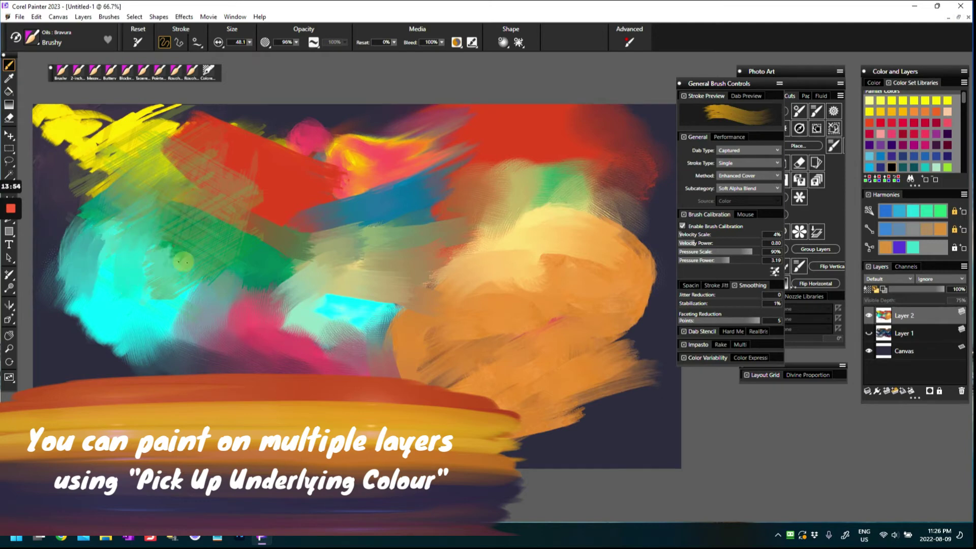
drag(247, 255, 261, 273)
mouse_move(98, 264)
mouse_down()
mouse_move(87, 191)
mouse_move(106, 137)
mouse_move(57, 112)
mouse_move(196, 98)
mouse_move(196, 135)
mouse_move(294, 113)
mouse_move(267, 172)
mouse_up()
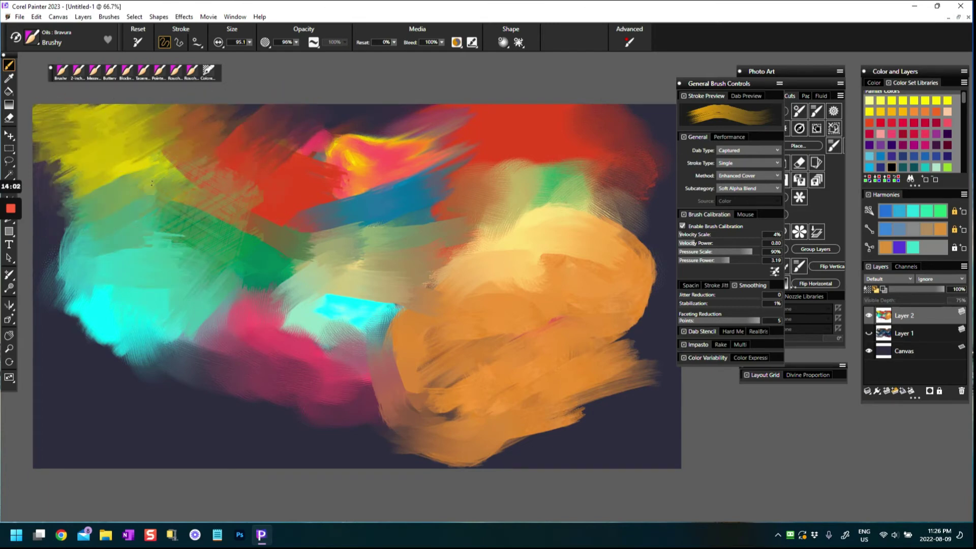
Blend the upper pink and yellow flame shape, the green and cyan areas and the orange shape's edges with broad strokes.
mouse_move(344, 163)
mouse_down()
mouse_move(387, 124)
mouse_move(347, 136)
mouse_move(243, 116)
mouse_move(401, 140)
mouse_up()
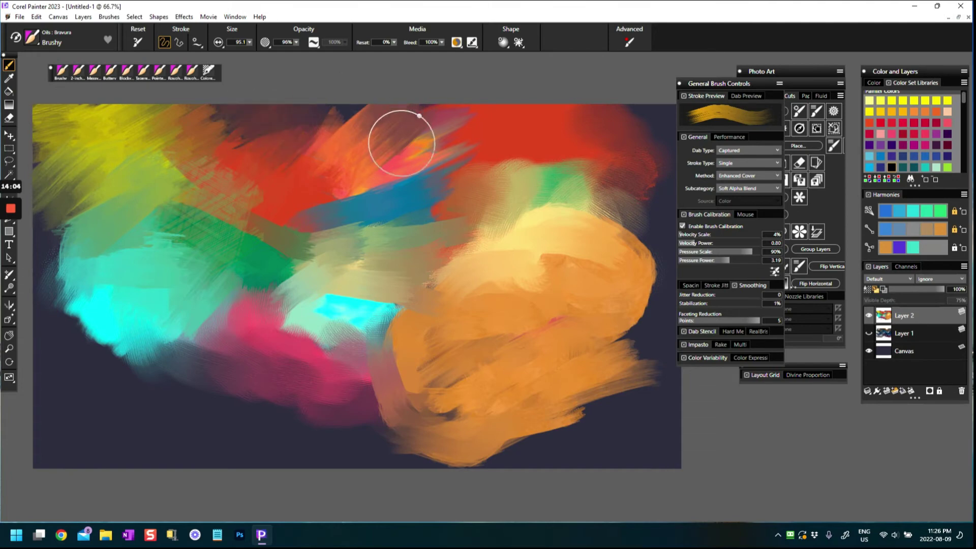
mouse_move(442, 174)
mouse_down()
mouse_move(257, 235)
mouse_move(264, 330)
mouse_move(344, 370)
mouse_move(173, 366)
mouse_move(127, 350)
mouse_move(81, 223)
mouse_move(122, 366)
mouse_up()
mouse_move(421, 435)
mouse_down()
mouse_move(513, 407)
mouse_move(554, 313)
mouse_move(630, 239)
mouse_move(676, 130)
mouse_up()
mouse_move(599, 135)
mouse_down()
mouse_move(599, 229)
mouse_move(631, 250)
mouse_move(599, 315)
mouse_move(678, 283)
mouse_move(610, 366)
mouse_move(508, 409)
mouse_move(520, 396)
mouse_move(547, 433)
mouse_move(425, 468)
mouse_move(500, 401)
mouse_up()
mouse_move(376, 378)
mouse_down()
mouse_move(392, 442)
mouse_move(307, 397)
mouse_move(215, 325)
mouse_move(332, 336)
mouse_up()
Set Reset to 100% and paint orange, pinkish-red and teal strokes across the lower-left area, sampling colors from the canvas.
mouse_move(398, 42)
mouse_down()
mouse_move(399, 54)
mouse_move(464, 51)
mouse_up()
mouse_move(294, 333)
mouse_down()
mouse_move(301, 366)
mouse_move(274, 370)
mouse_move(269, 329)
mouse_move(334, 345)
mouse_move(334, 380)
mouse_up()
alt+click(250, 308)
mouse_move(255, 303)
mouse_down()
mouse_move(277, 317)
mouse_move(257, 397)
mouse_move(177, 341)
mouse_move(229, 386)
mouse_up()
alt+click(182, 317)
drag(229, 387, 337, 414)
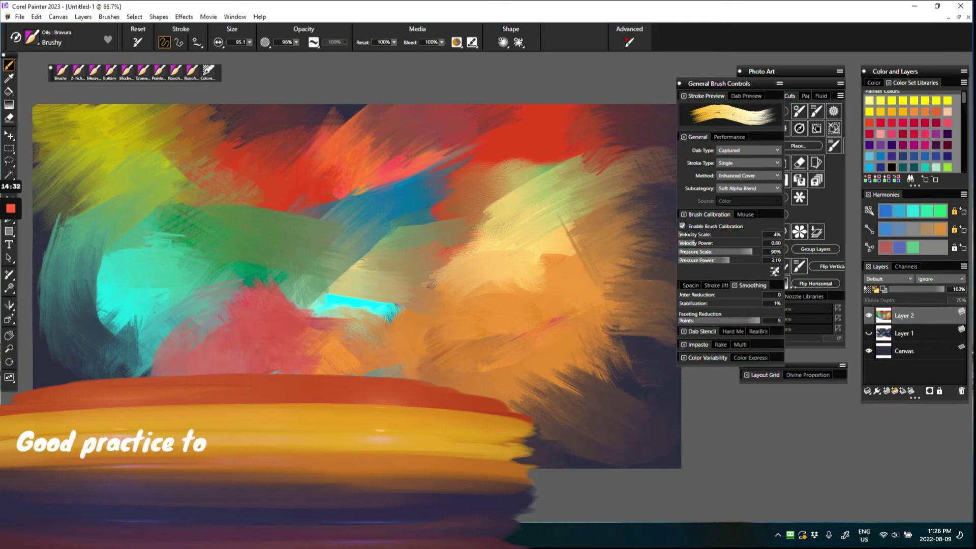
Paint broad pinkish-red strokes over the cyan area's outer edge and along the painting's right side.
mouse_move(155, 312)
mouse_down()
mouse_move(110, 325)
mouse_move(71, 267)
mouse_move(163, 358)
mouse_up()
mouse_move(577, 254)
mouse_down()
mouse_move(620, 185)
mouse_move(600, 131)
mouse_move(610, 126)
mouse_move(677, 191)
mouse_move(630, 364)
mouse_move(662, 305)
mouse_move(599, 338)
mouse_move(653, 359)
mouse_move(555, 405)
mouse_move(671, 447)
mouse_up()
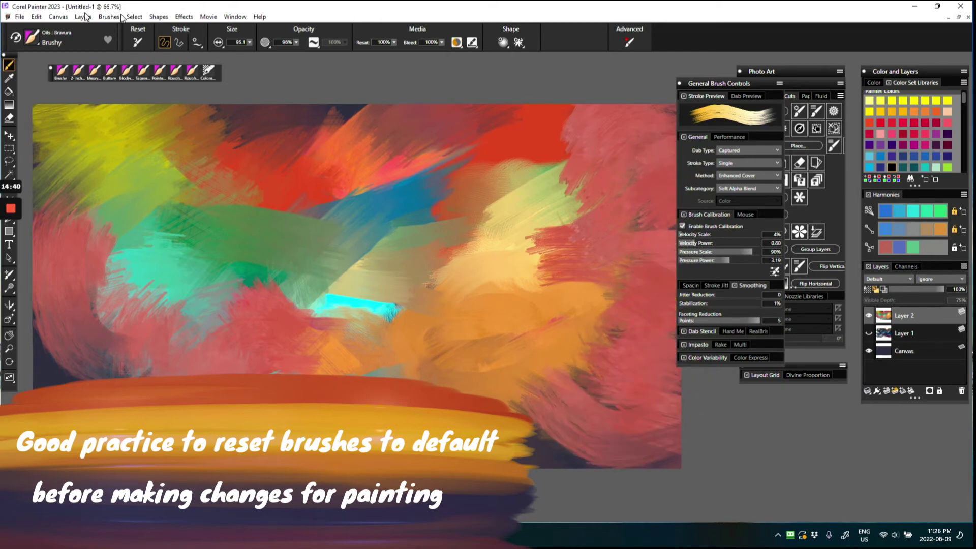
drag(615, 384, 654, 388)
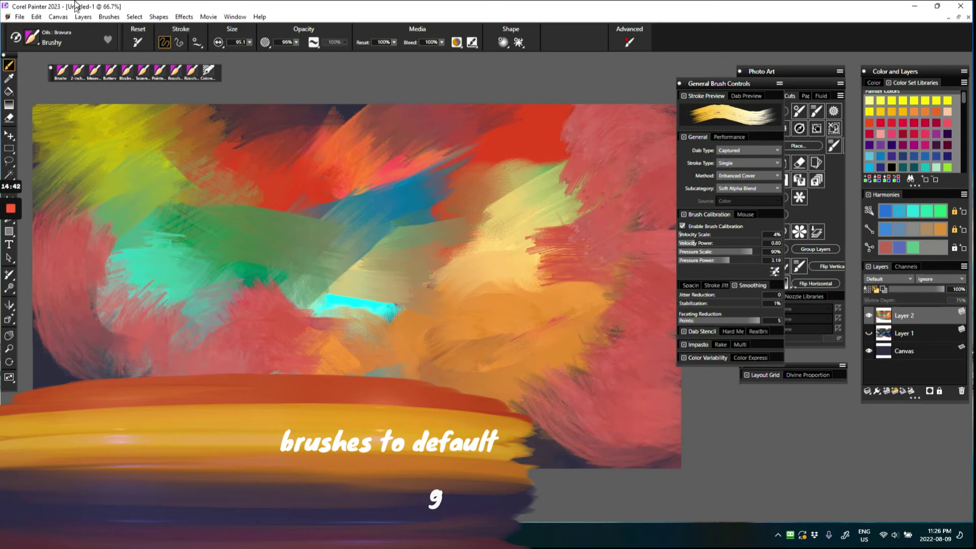
Switch to the Chip Bristle brush and paint a pinkish-red patch between the teal and orange areas near the lower edge.
click(32, 37)
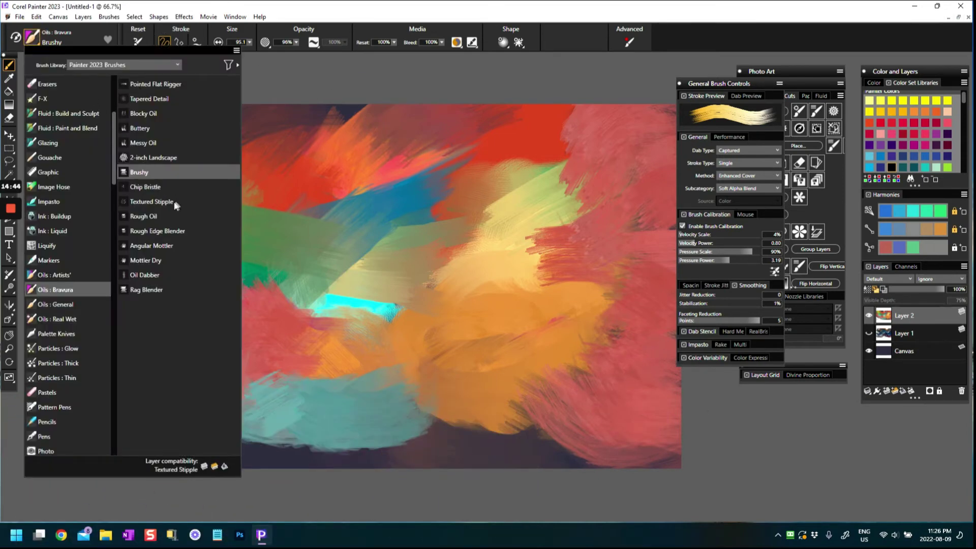
click(148, 187)
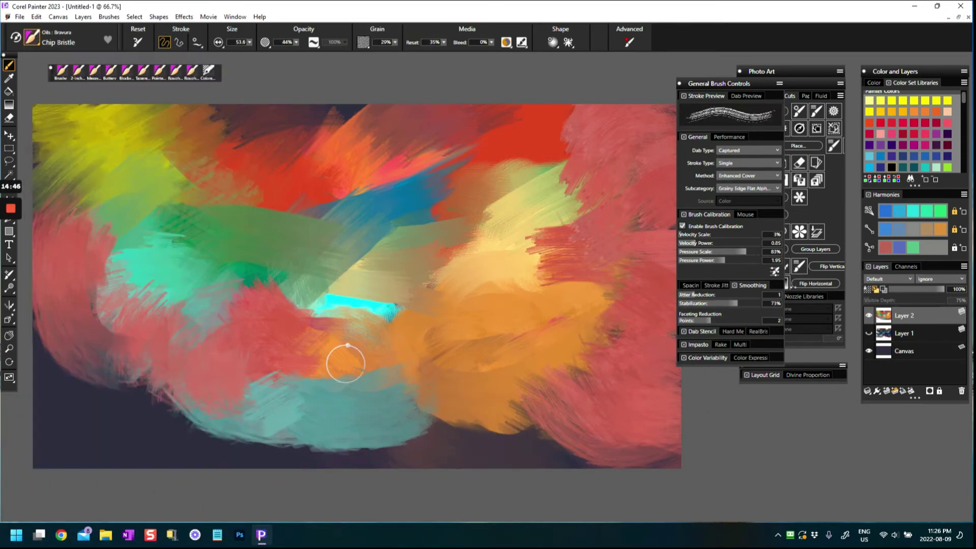
drag(397, 379, 452, 428)
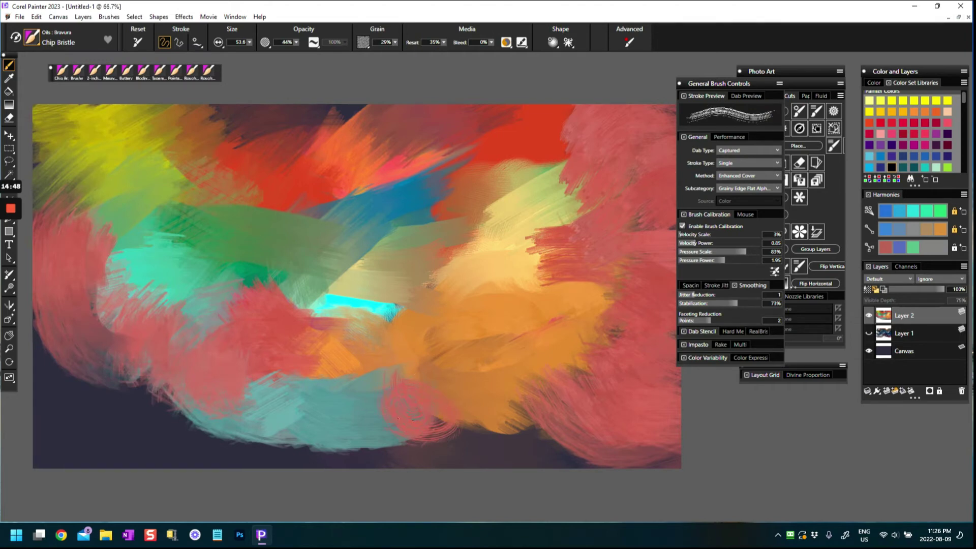
Choose dark purple and paint a round patch over the yellow area with circular Chip Bristle strokes.
click(869, 146)
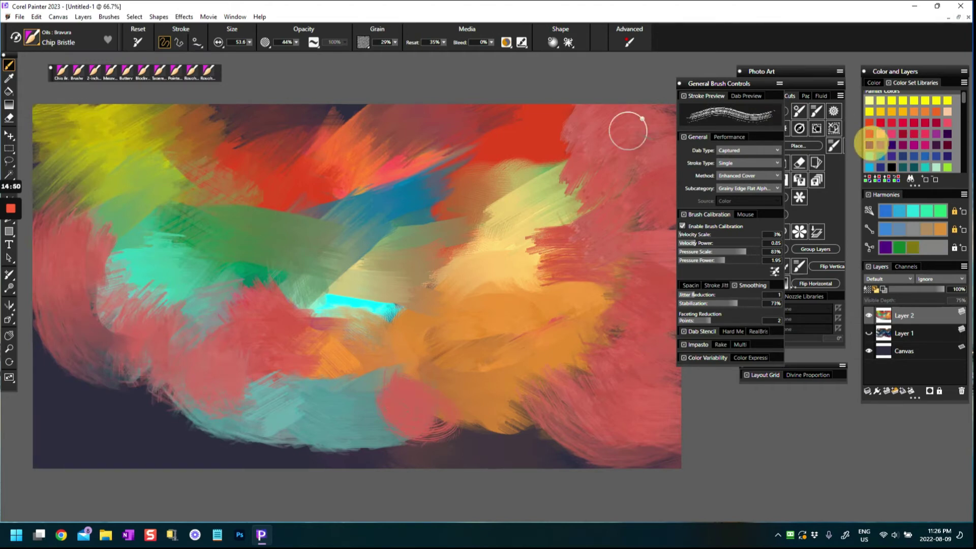
mouse_move(130, 157)
mouse_down()
mouse_move(147, 165)
mouse_move(127, 135)
mouse_move(135, 157)
mouse_move(148, 141)
mouse_move(131, 124)
mouse_move(153, 169)
mouse_move(124, 162)
mouse_up()
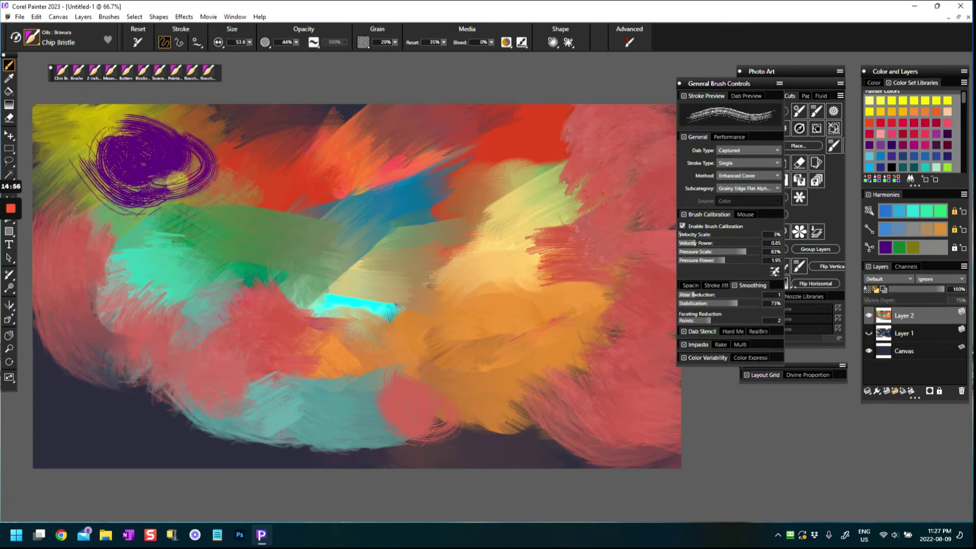
drag(96, 142, 101, 168)
drag(158, 198, 100, 180)
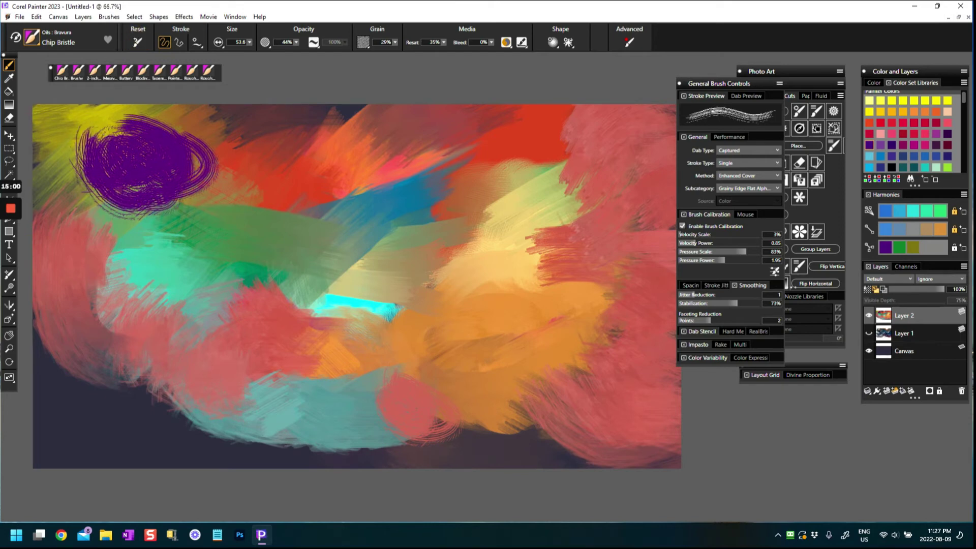
Choose light pink and paint looping Chip Bristle strokes over the red area beside the purple patch.
click(878, 137)
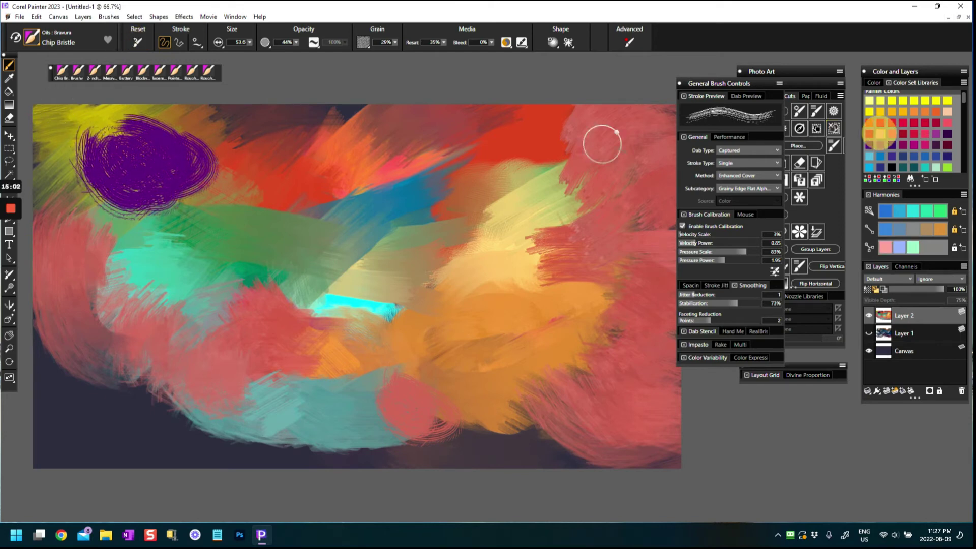
drag(237, 151, 253, 191)
mouse_move(275, 147)
mouse_down()
mouse_move(287, 192)
mouse_move(244, 157)
mouse_move(269, 161)
mouse_move(239, 148)
mouse_up()
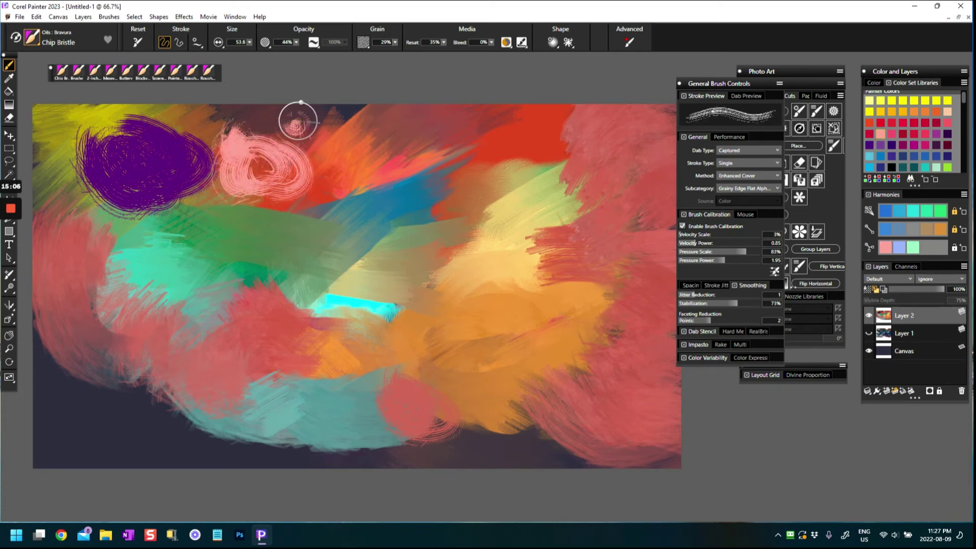
mouse_move(318, 163)
mouse_down()
mouse_move(244, 168)
mouse_move(198, 190)
mouse_up()
Switch to the Textured Stipple brush and dab light pink over the pale yellow and red area.
click(32, 40)
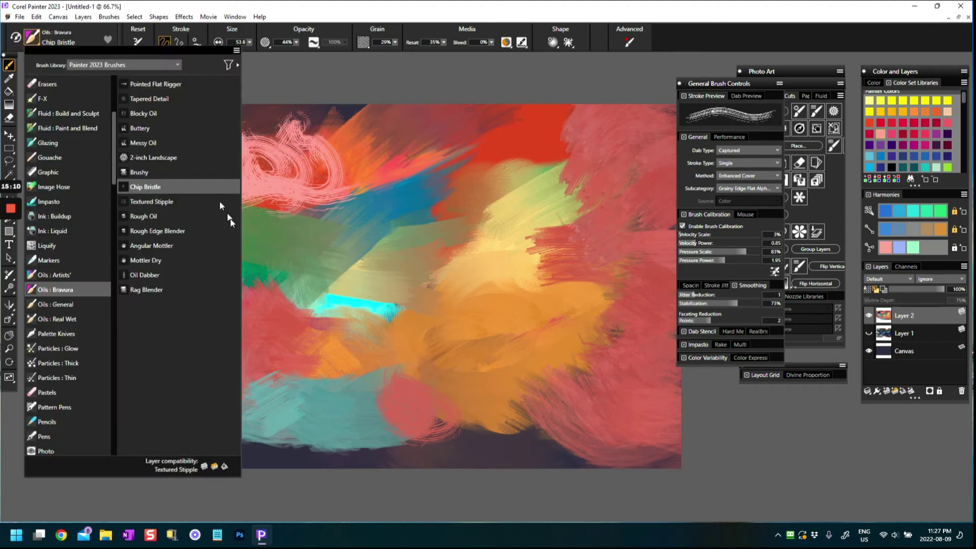
click(152, 202)
drag(506, 170, 544, 184)
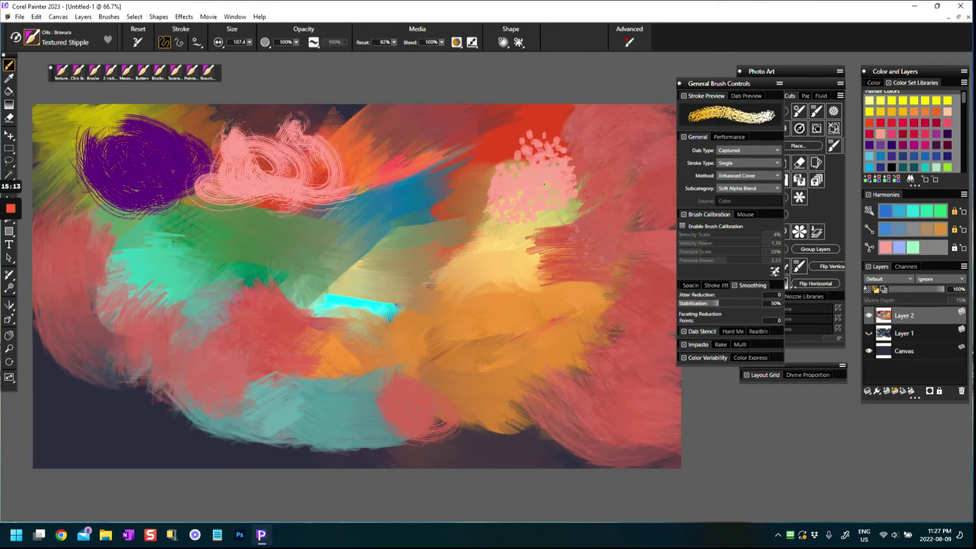
Choose bright blue and stipple a large patch over the pink dabs plus a smaller patch beside it.
click(871, 167)
mouse_move(484, 174)
mouse_down()
mouse_move(518, 138)
mouse_move(548, 154)
mouse_move(504, 182)
mouse_move(591, 157)
mouse_move(558, 134)
mouse_move(612, 145)
mouse_up()
drag(595, 206, 621, 163)
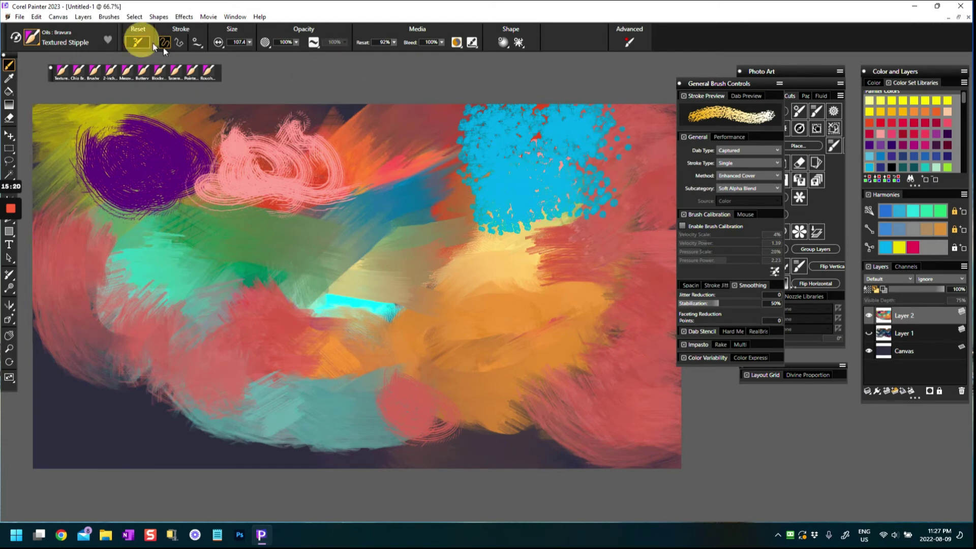
drag(422, 206, 452, 244)
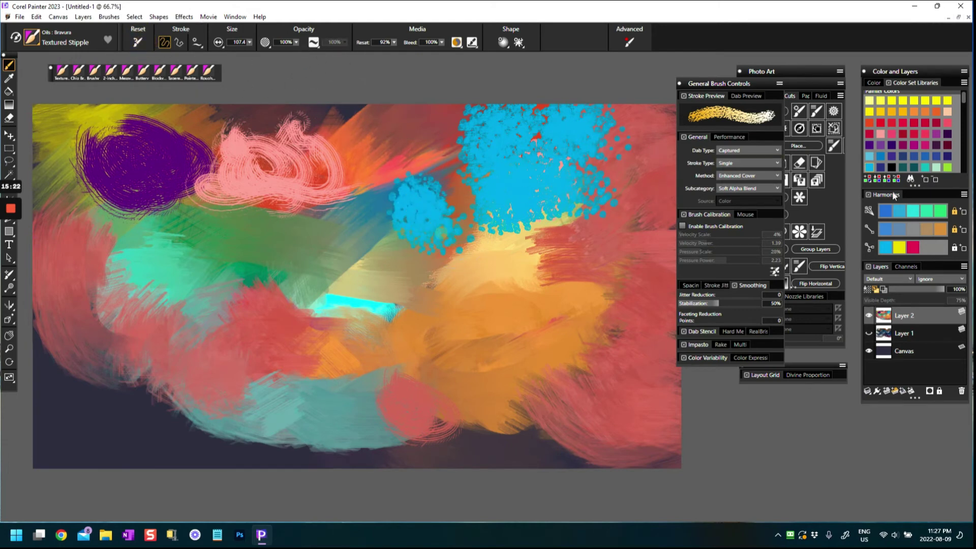
Choose dark teal and stipple around the bright blue patches, adding orange dabs along their lower edge.
click(904, 168)
mouse_move(437, 162)
mouse_down()
mouse_move(397, 142)
mouse_move(413, 147)
mouse_move(422, 114)
mouse_move(417, 157)
mouse_move(450, 178)
mouse_move(486, 258)
mouse_move(586, 249)
mouse_move(634, 215)
mouse_move(628, 201)
mouse_move(643, 183)
mouse_up()
mouse_move(590, 132)
mouse_down()
mouse_move(617, 130)
mouse_move(625, 159)
mouse_up()
mouse_move(583, 127)
mouse_down()
mouse_move(631, 122)
mouse_move(648, 134)
mouse_up()
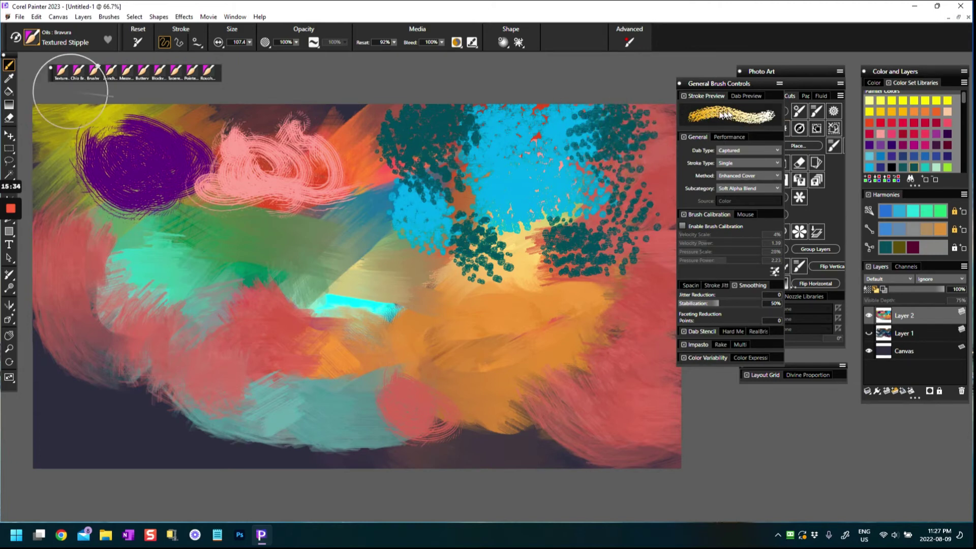
mouse_move(447, 185)
mouse_down()
mouse_move(449, 207)
mouse_move(342, 189)
mouse_move(361, 128)
mouse_up()
mouse_move(497, 305)
mouse_down()
mouse_move(518, 250)
mouse_move(511, 285)
mouse_move(573, 267)
mouse_move(456, 258)
mouse_move(368, 200)
mouse_up()
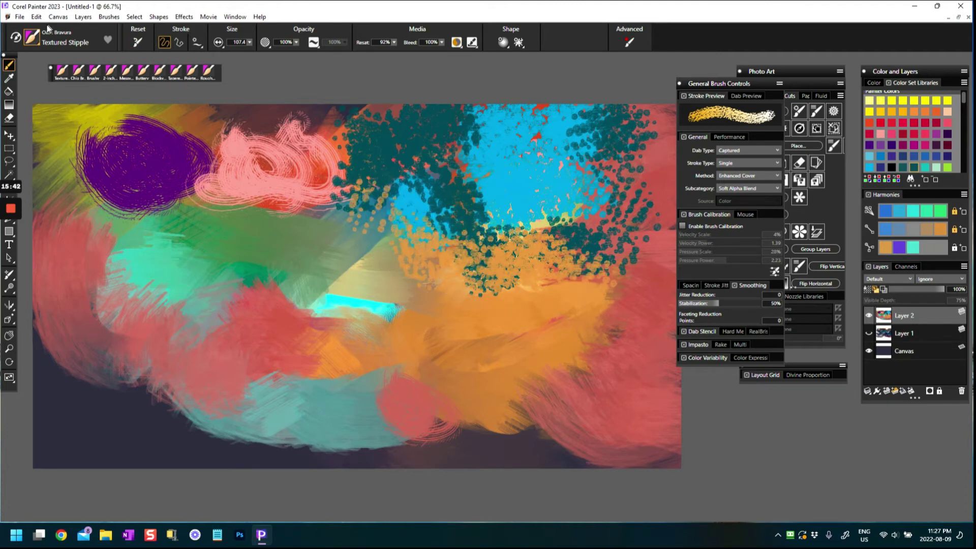
Switch to the Rough Oil brush and paint orange strokes over the pinkish-red area near the painting's center.
click(32, 39)
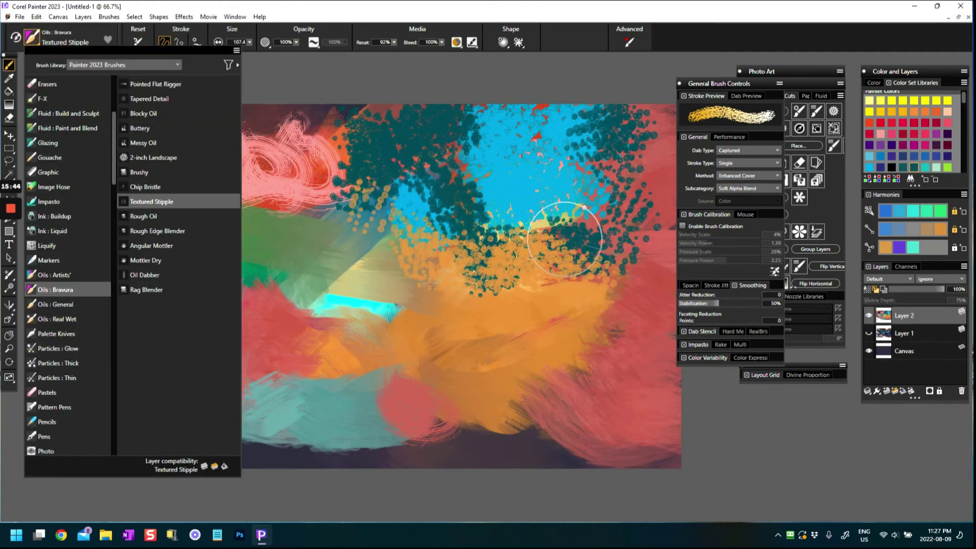
click(142, 217)
drag(308, 310, 298, 337)
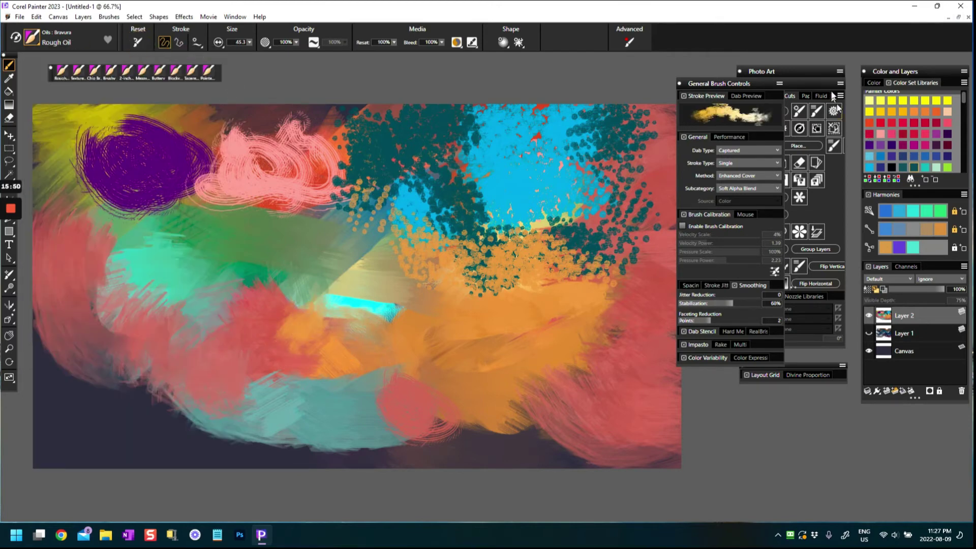
Choose crimson and paint rough diagonal strokes across the pinkish-red and orange areas, with a small dab on the pink loops.
click(913, 111)
click(918, 135)
mouse_move(266, 329)
mouse_down()
mouse_move(283, 319)
mouse_move(272, 338)
mouse_move(326, 279)
mouse_move(279, 310)
mouse_up()
mouse_move(277, 275)
mouse_down()
mouse_move(242, 300)
mouse_move(255, 284)
mouse_move(265, 294)
mouse_move(269, 333)
mouse_move(264, 376)
mouse_up()
mouse_move(389, 239)
mouse_down()
mouse_move(359, 238)
mouse_move(251, 279)
mouse_move(163, 351)
mouse_move(214, 320)
mouse_move(261, 414)
mouse_move(303, 388)
mouse_move(366, 376)
mouse_move(349, 337)
mouse_move(380, 351)
mouse_up()
drag(224, 179, 248, 196)
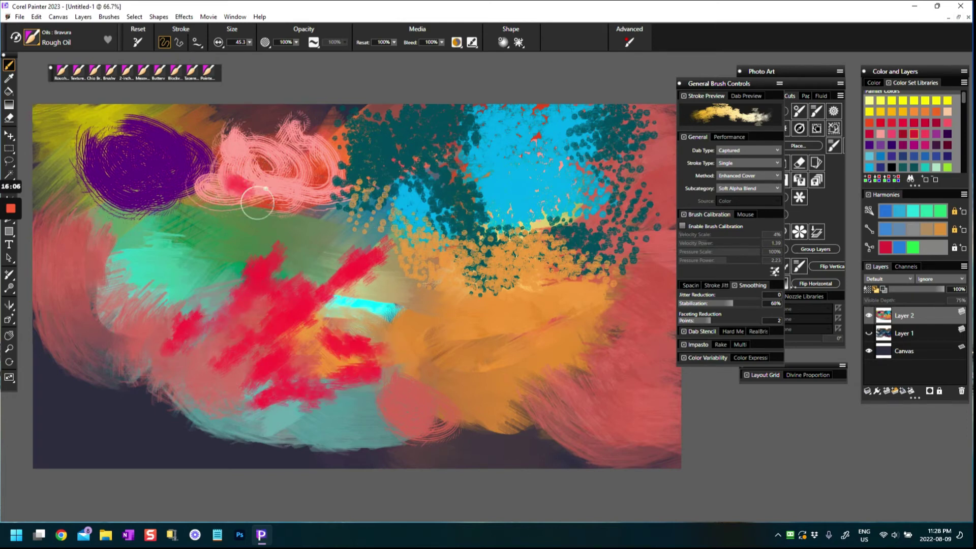
drag(334, 249, 398, 221)
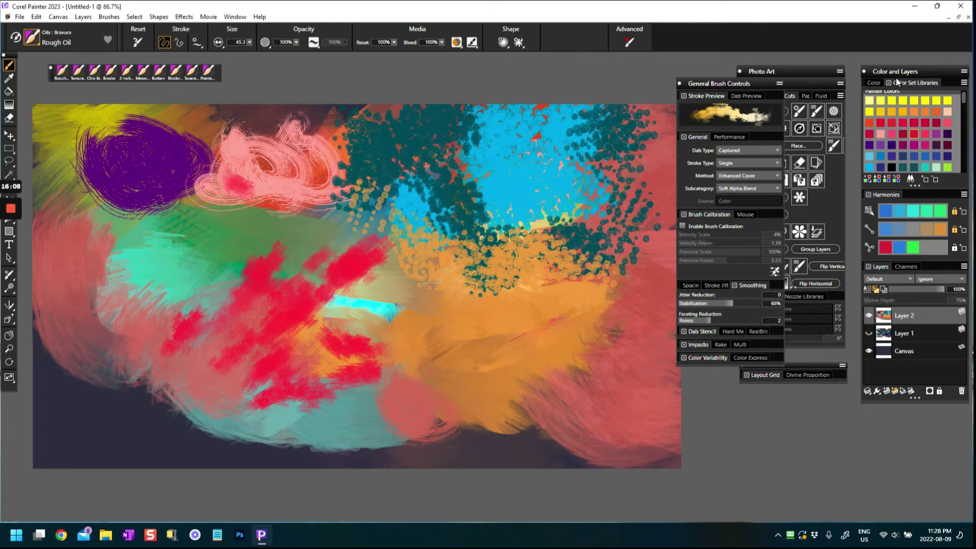
Choose white from the color wheel and paint Rough Oil strokes over the crimson and cyan areas.
click(874, 83)
drag(907, 115, 903, 107)
mouse_move(356, 246)
mouse_down()
mouse_move(310, 272)
mouse_move(300, 249)
mouse_move(275, 279)
mouse_move(364, 232)
mouse_move(348, 220)
mouse_up()
mouse_move(346, 292)
mouse_down()
mouse_move(338, 275)
mouse_move(366, 320)
mouse_move(330, 340)
mouse_move(311, 386)
mouse_move(334, 362)
mouse_move(269, 401)
mouse_up()
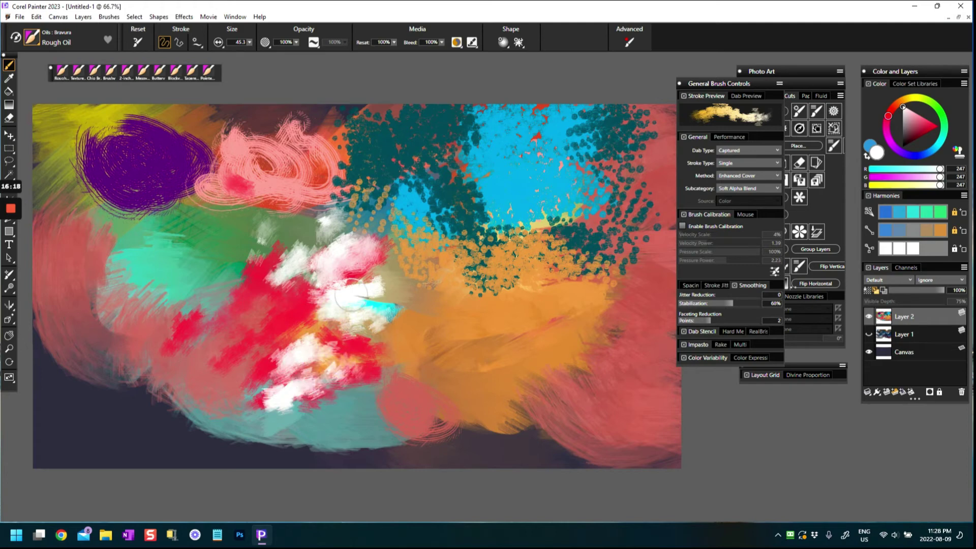
Set Reset to 0% and blend the white paint into the surrounding green, crimson and teal with the Rough Oil brush.
drag(394, 43, 300, 69)
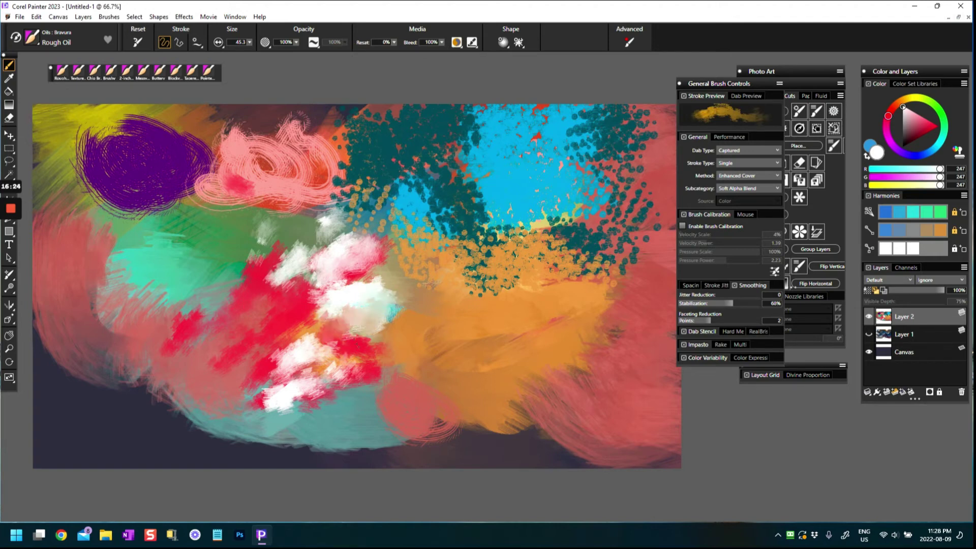
mouse_move(315, 239)
mouse_down()
mouse_move(295, 283)
mouse_move(292, 246)
mouse_move(272, 217)
mouse_move(252, 285)
mouse_up()
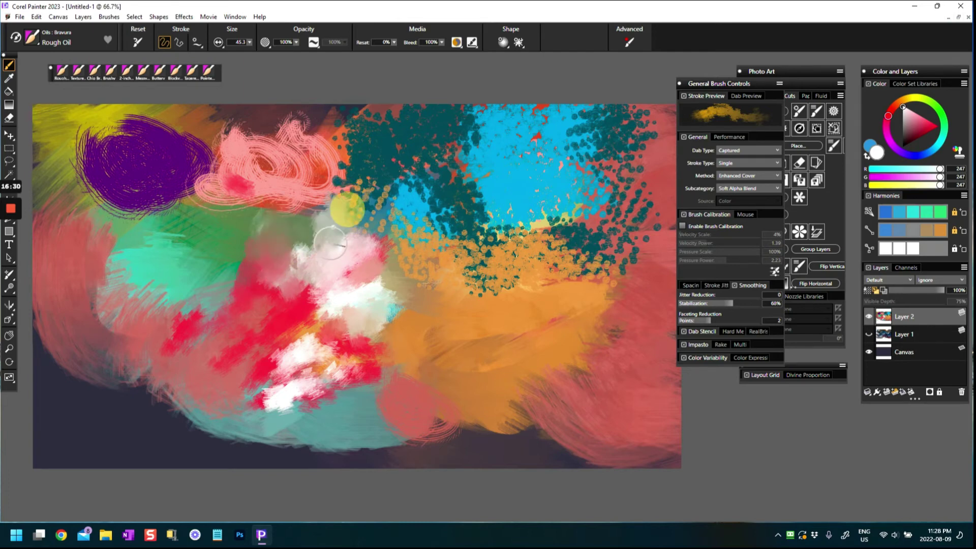
mouse_move(321, 254)
mouse_down()
mouse_move(279, 279)
mouse_move(305, 322)
mouse_move(391, 261)
mouse_move(329, 341)
mouse_move(337, 375)
mouse_move(244, 408)
mouse_up()
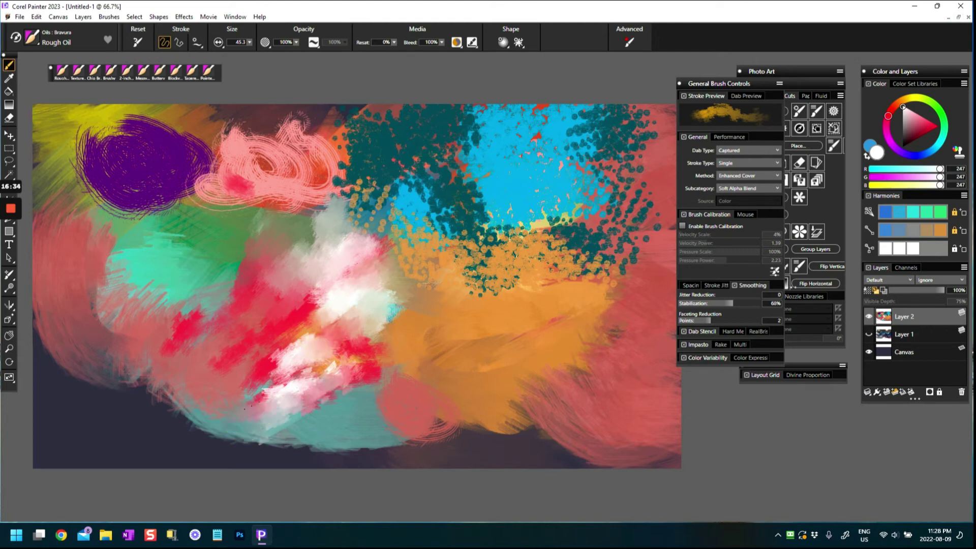
drag(339, 339, 257, 372)
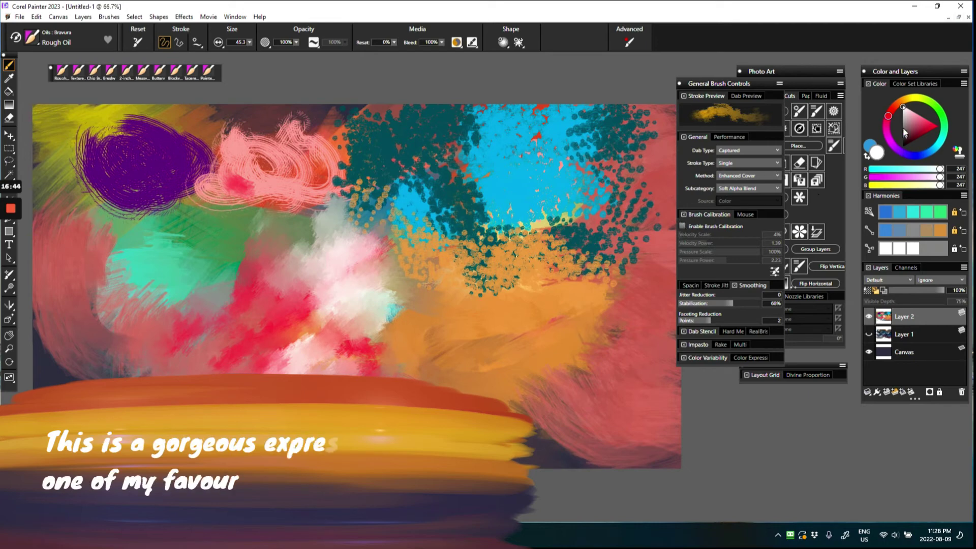
Shift the color wheel's hue to blue, set Reset to 100% and paint white Rough Oil strokes over the crimson area.
click(935, 149)
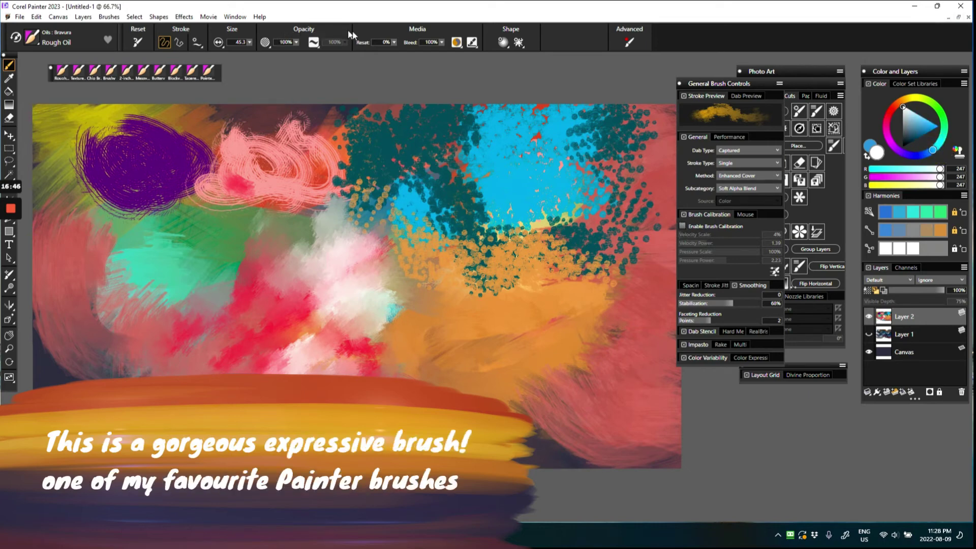
drag(395, 45, 505, 44)
mouse_move(233, 254)
mouse_down()
mouse_move(233, 342)
mouse_move(276, 328)
mouse_move(236, 267)
mouse_move(236, 359)
mouse_move(264, 303)
mouse_up()
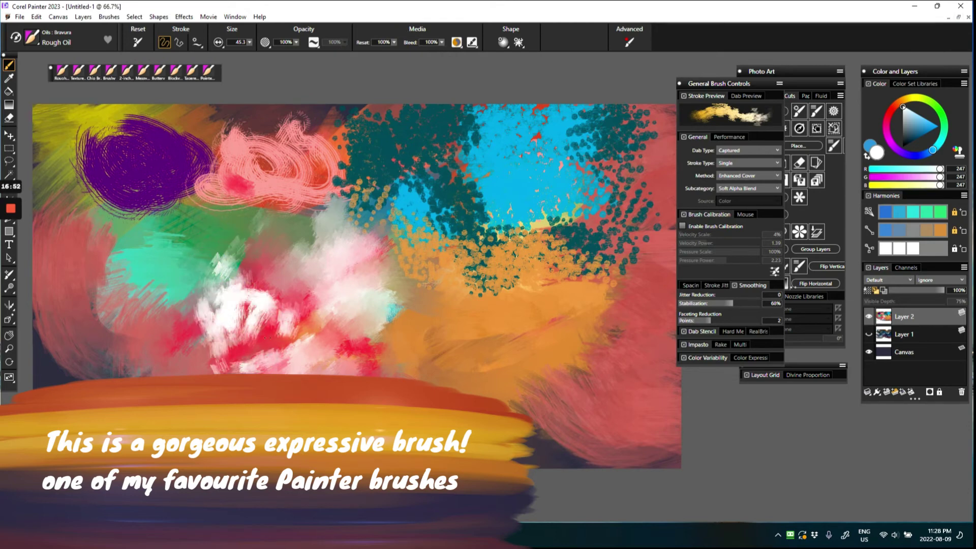
Choose medium blue inside the color wheel and paint Rough Oil dabs around and over the fresh white patch.
click(928, 131)
mouse_move(188, 311)
mouse_down()
mouse_move(201, 300)
mouse_move(204, 251)
mouse_up()
mouse_move(236, 312)
mouse_down()
mouse_move(252, 350)
mouse_move(207, 381)
mouse_up()
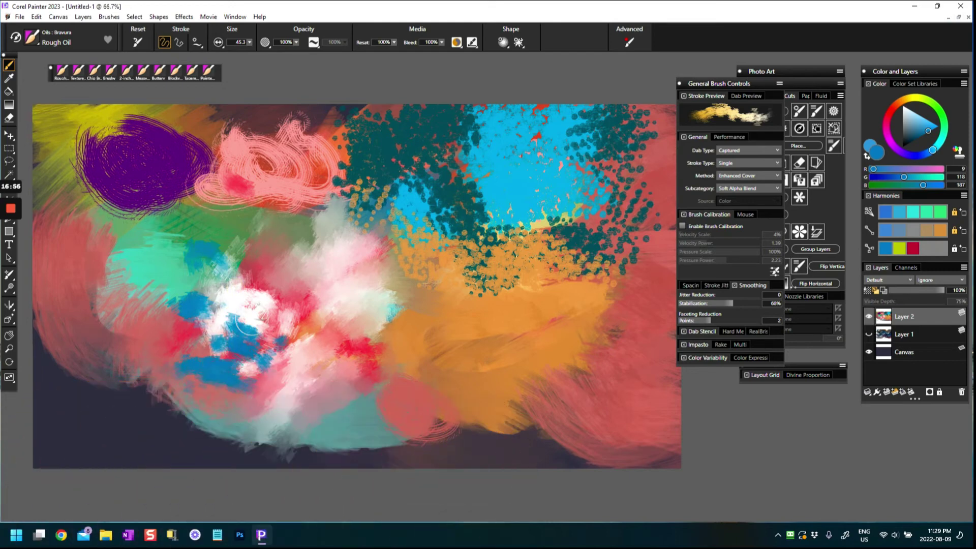
drag(249, 322, 277, 252)
Choose crimson from the color harmonies and paint a vertical run of rough strokes through the blue dabs up to the pink loops.
click(915, 248)
drag(229, 294, 231, 279)
mouse_move(197, 247)
mouse_down()
mouse_move(238, 337)
mouse_move(259, 305)
mouse_move(218, 279)
mouse_move(227, 239)
mouse_move(231, 311)
mouse_move(218, 405)
mouse_move(227, 211)
mouse_move(241, 143)
mouse_up()
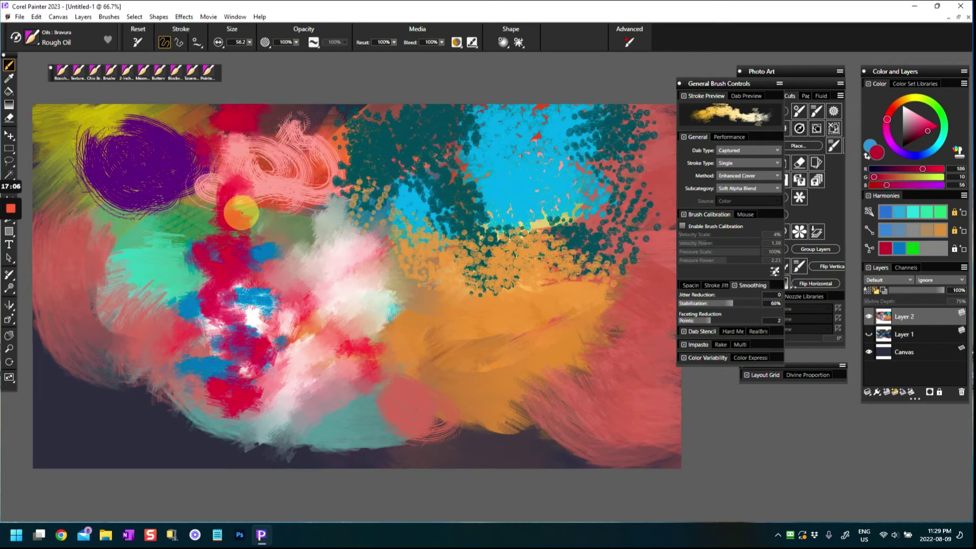
Set Reset to 0% and blend the upper crimson strokes into the pink loops, the purple patch and the green.
drag(395, 42, 354, 54)
drag(284, 221, 296, 204)
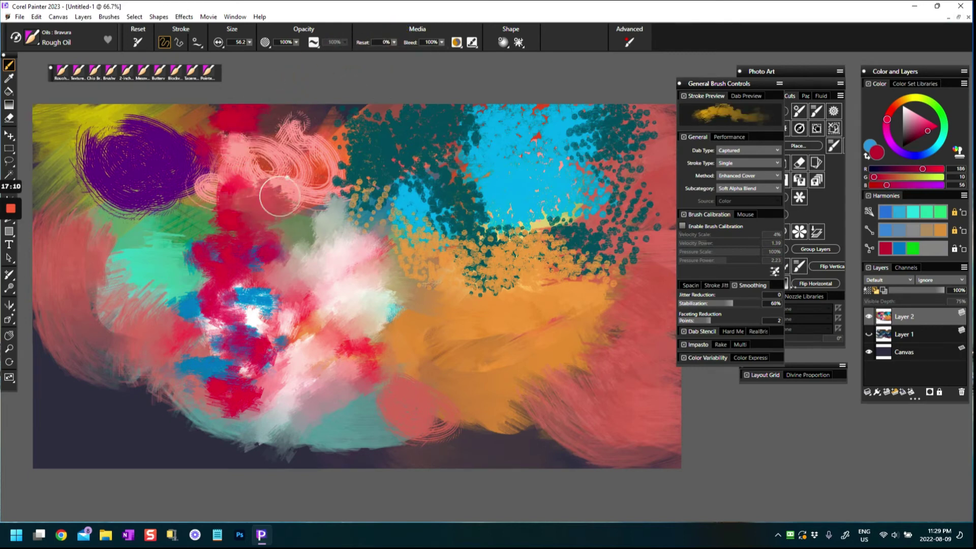
drag(188, 191, 242, 168)
drag(192, 146, 209, 120)
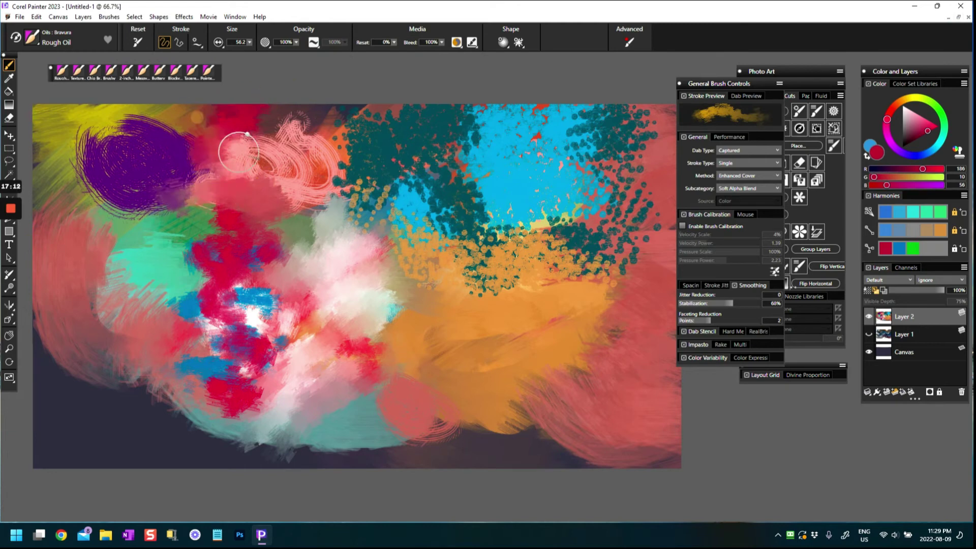
mouse_move(242, 218)
mouse_down()
mouse_move(185, 228)
mouse_move(232, 229)
mouse_up()
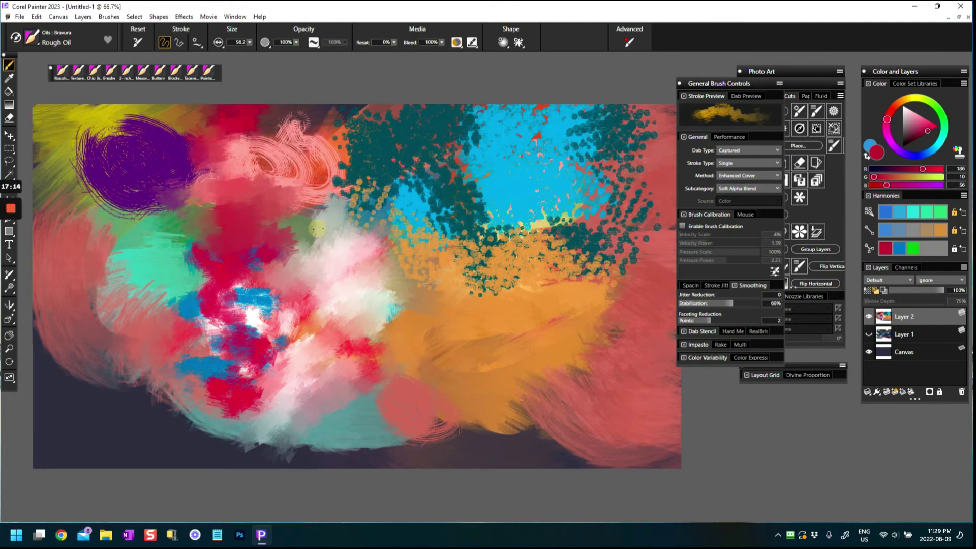
Blend the lower blue, white and crimson dabs, the rest of the pink loops and the teal bottom edge with Rough Oil.
mouse_move(262, 300)
mouse_down()
mouse_move(214, 317)
mouse_move(177, 311)
mouse_up()
drag(214, 403, 278, 386)
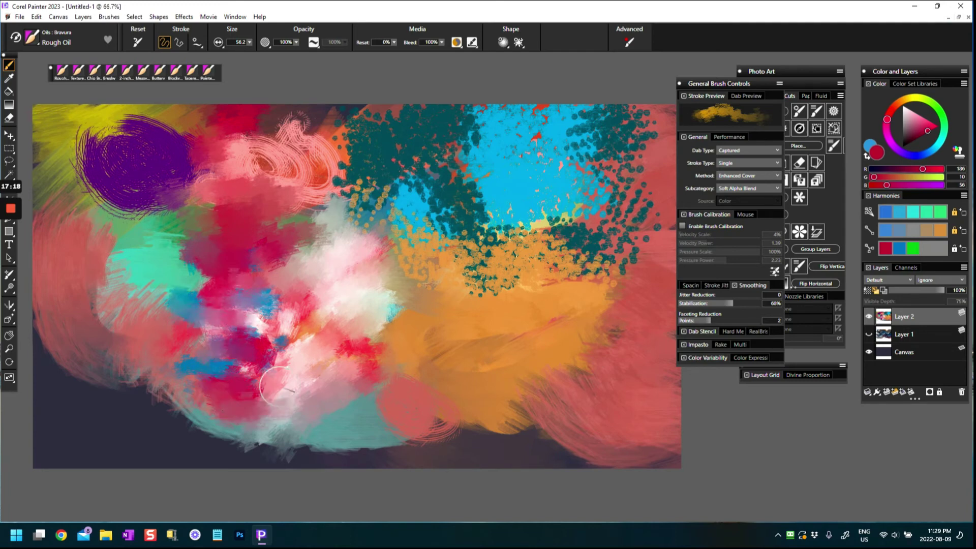
drag(294, 339, 244, 300)
mouse_move(360, 336)
mouse_down()
mouse_move(383, 314)
mouse_move(402, 338)
mouse_move(336, 363)
mouse_up()
mouse_move(216, 279)
mouse_down()
mouse_move(191, 200)
mouse_move(219, 147)
mouse_up()
mouse_move(278, 113)
mouse_down()
mouse_move(241, 163)
mouse_move(312, 159)
mouse_move(300, 133)
mouse_move(306, 166)
mouse_move(231, 216)
mouse_move(154, 206)
mouse_move(240, 265)
mouse_move(159, 243)
mouse_move(154, 280)
mouse_up()
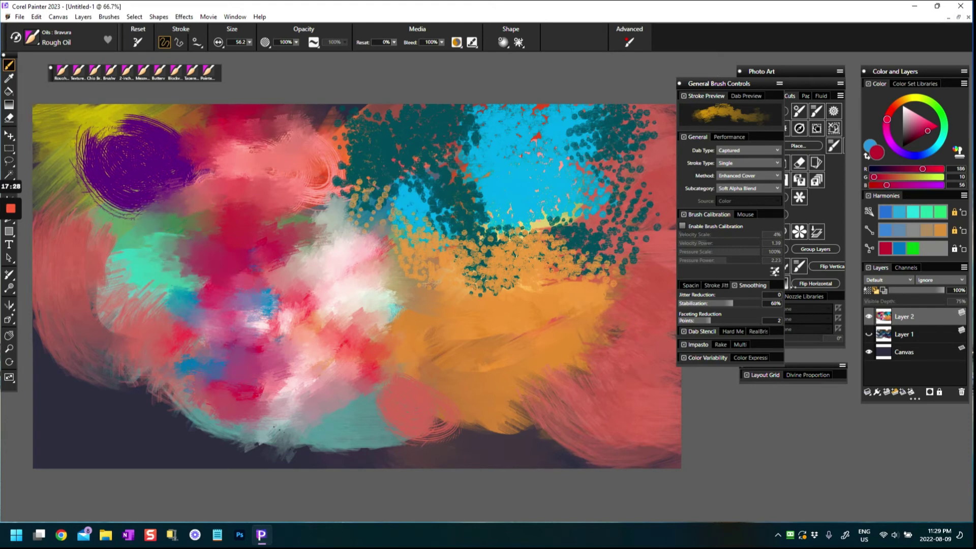
drag(272, 430, 223, 438)
Look through the Oils : Bravura brush list and mark the Rough Oil brush as a favorite.
click(24, 34)
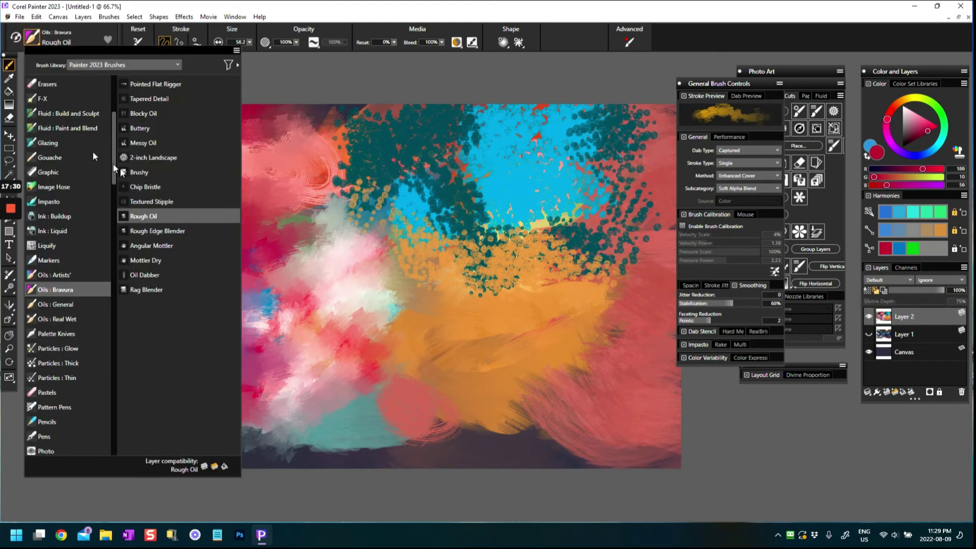
click(298, 173)
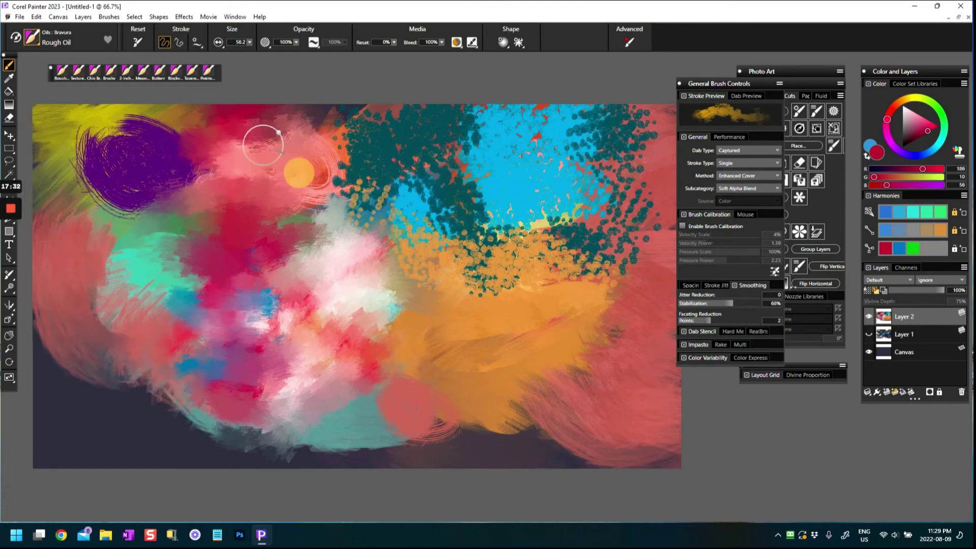
click(109, 39)
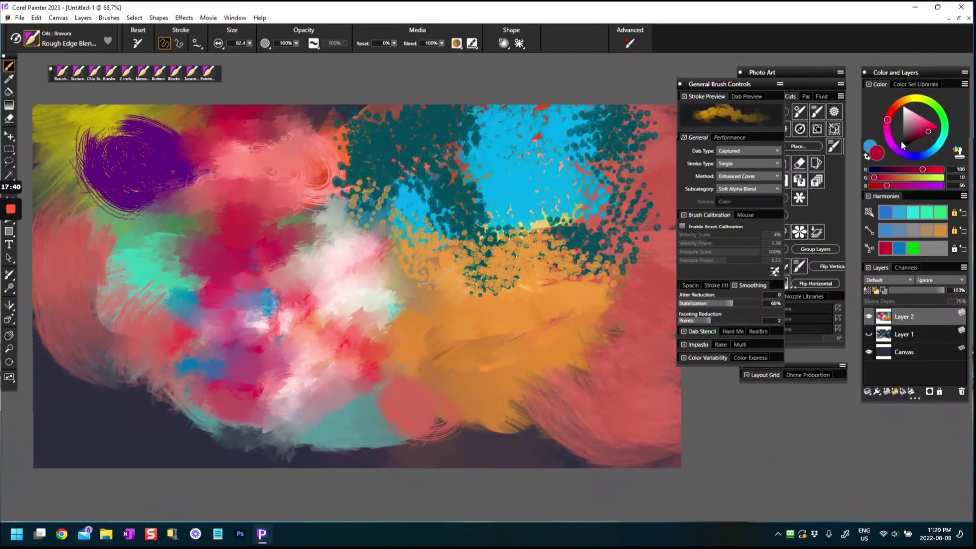
Switch to the Rough Edge Blender, choose a deeper blue, and blend the white patch and the red area below it.
click(920, 153)
mouse_move(426, 238)
mouse_down()
mouse_move(359, 232)
mouse_move(345, 204)
mouse_move(340, 246)
mouse_move(367, 231)
mouse_move(332, 248)
mouse_up()
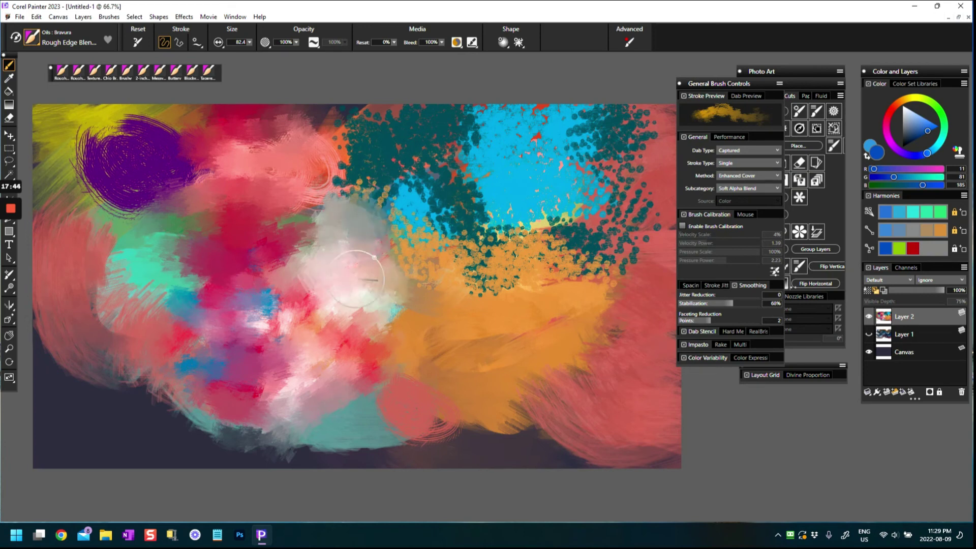
mouse_move(197, 303)
mouse_down()
mouse_move(227, 333)
mouse_move(366, 362)
mouse_up()
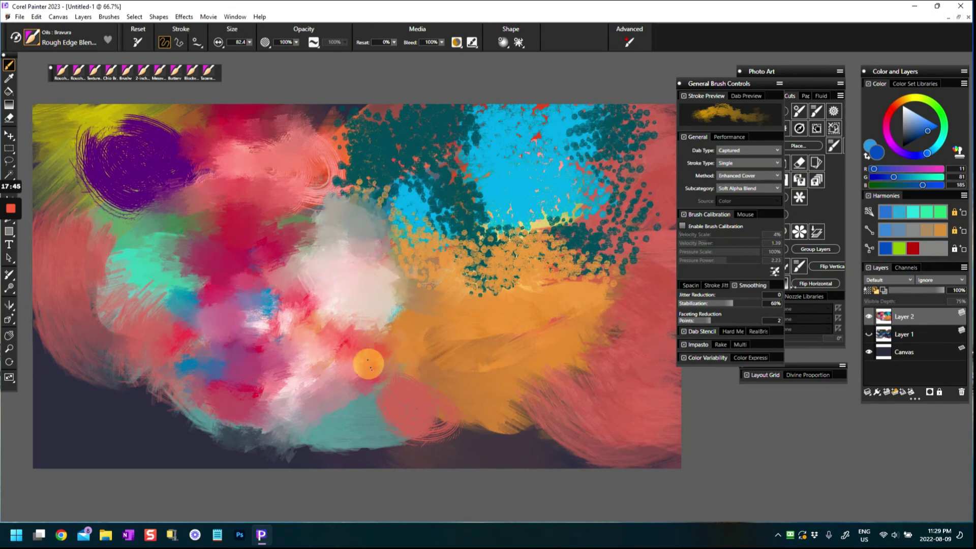
Blend the teal bottom edge, the lower-left edge and the purple swirl into their surroundings with the Rough Edge Blender.
mouse_move(294, 447)
mouse_down()
mouse_move(392, 418)
mouse_move(351, 432)
mouse_move(137, 381)
mouse_move(212, 425)
mouse_up()
drag(148, 379, 56, 330)
mouse_move(177, 134)
mouse_down()
mouse_move(168, 110)
mouse_move(129, 135)
mouse_move(149, 145)
mouse_move(112, 166)
mouse_move(162, 191)
mouse_up()
click(136, 42)
mouse_move(110, 159)
mouse_down()
mouse_move(106, 124)
mouse_move(119, 168)
mouse_move(127, 152)
mouse_move(93, 218)
mouse_move(114, 241)
mouse_move(170, 168)
mouse_move(237, 106)
mouse_up()
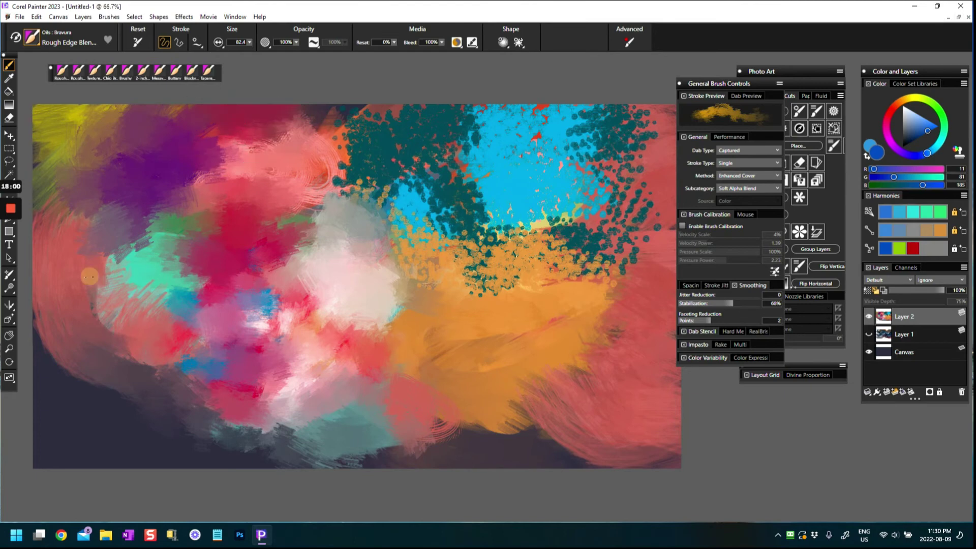
Soften the left edge and the stippled teal, cyan and orange areas across the right half with the Rough Edge Blender.
drag(90, 276, 93, 284)
mouse_move(197, 381)
mouse_down()
mouse_move(146, 382)
mouse_move(202, 432)
mouse_move(312, 459)
mouse_move(409, 346)
mouse_move(427, 196)
mouse_move(406, 179)
mouse_up()
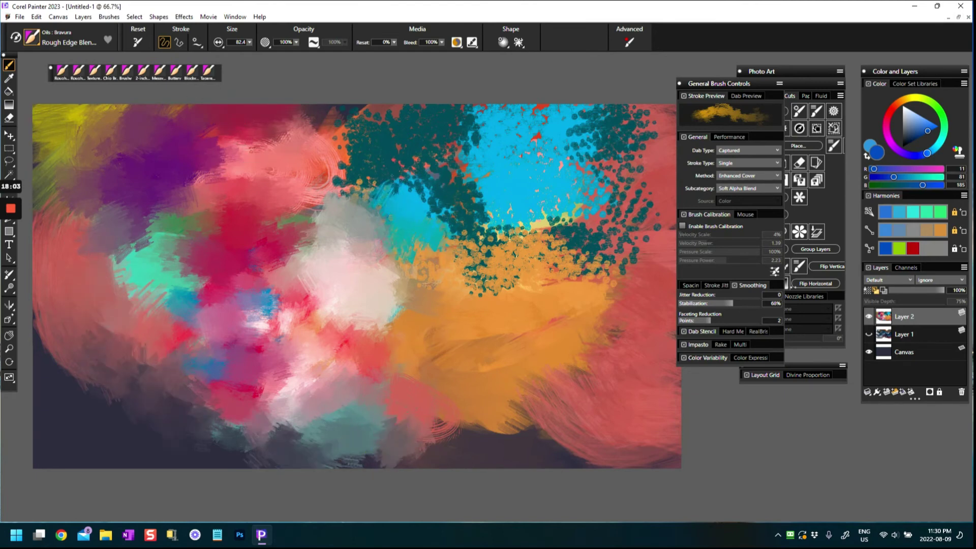
drag(315, 124, 529, 108)
mouse_move(594, 112)
mouse_down()
mouse_move(649, 94)
mouse_move(656, 257)
mouse_move(578, 279)
mouse_move(546, 231)
mouse_move(569, 229)
mouse_move(518, 267)
mouse_move(535, 429)
mouse_move(564, 432)
mouse_up()
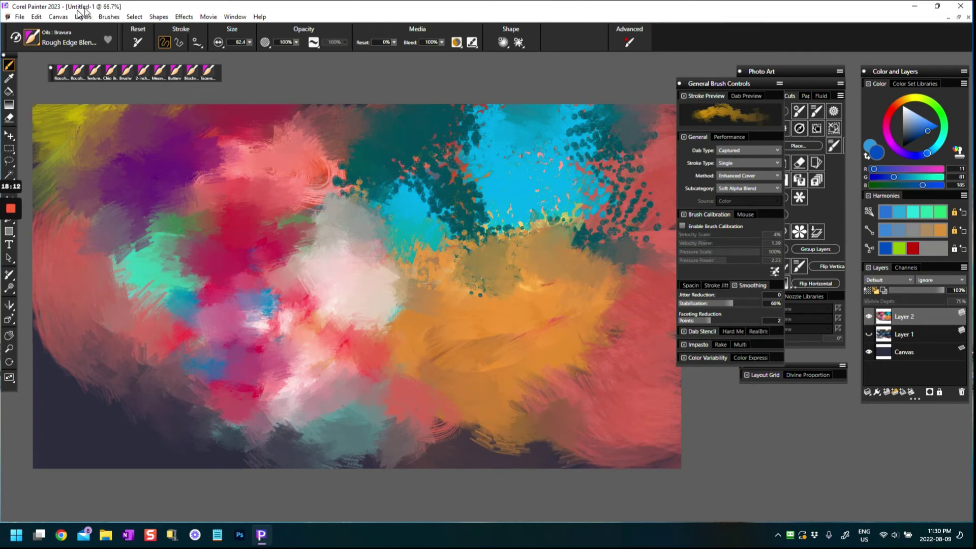
Switch to the Angular Mottler brush and paint a solid blue patch over the orange and pinkish-red area at the lower right.
click(31, 37)
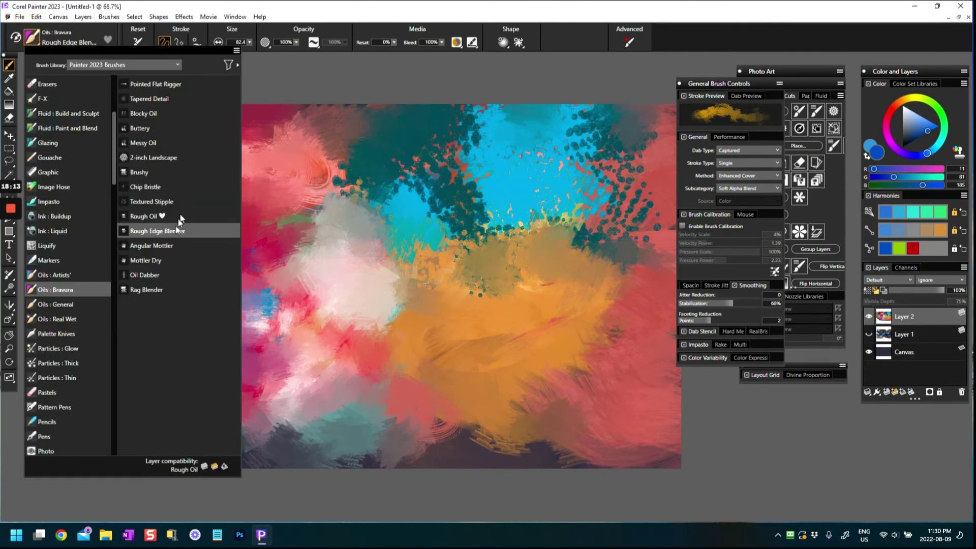
click(167, 248)
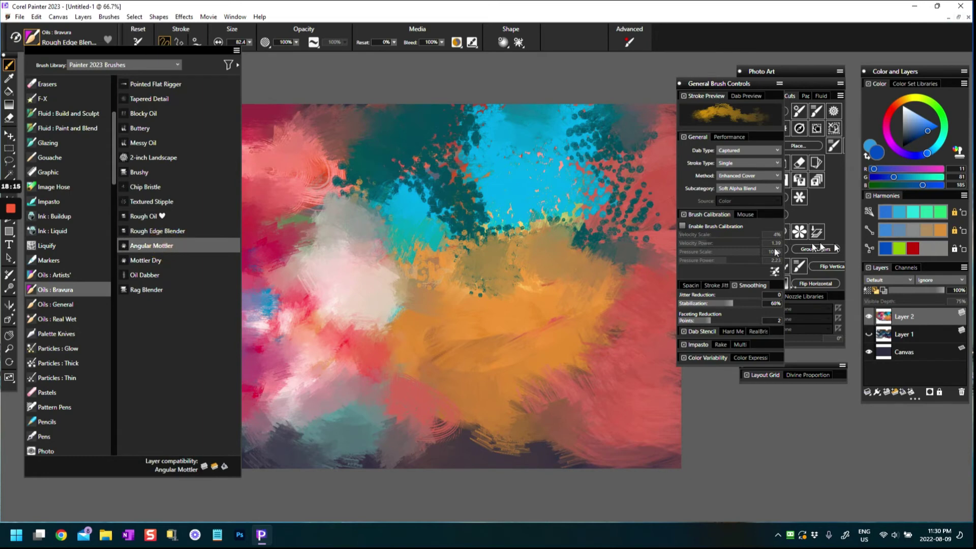
mouse_move(600, 337)
mouse_down()
mouse_move(593, 357)
mouse_move(610, 344)
mouse_up()
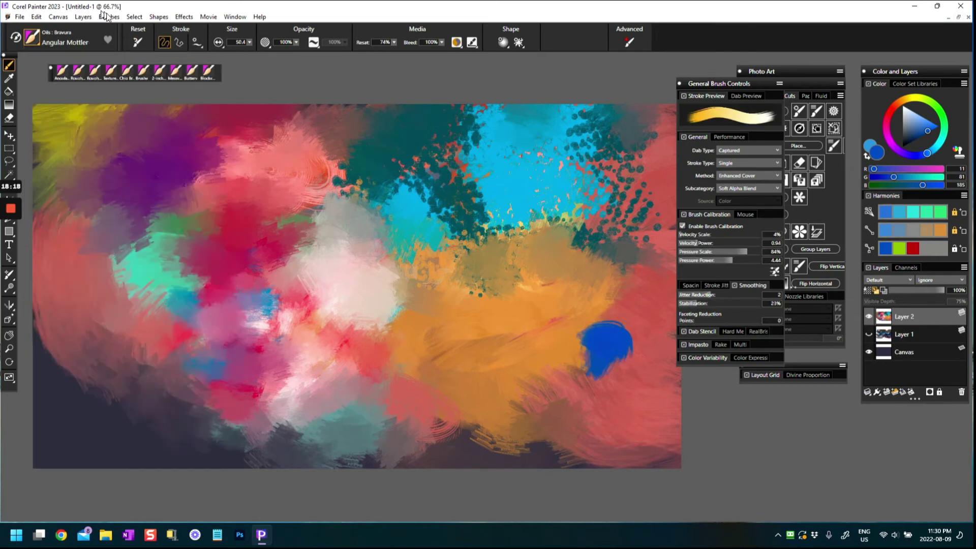
mouse_move(574, 388)
mouse_down()
mouse_move(628, 338)
mouse_move(573, 336)
mouse_move(641, 348)
mouse_move(570, 330)
mouse_move(562, 380)
mouse_move(584, 389)
mouse_move(523, 395)
mouse_move(576, 403)
mouse_up()
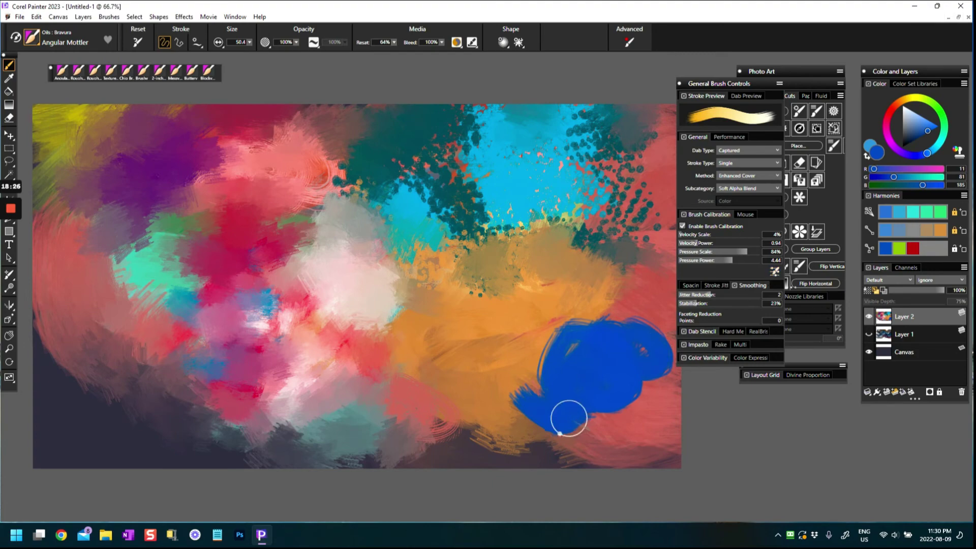
Recalibrate the Angular Mottler's pressure and velocity with a winding test stroke on the Brush Tracking scratchpad, and accept the calibration.
click(774, 271)
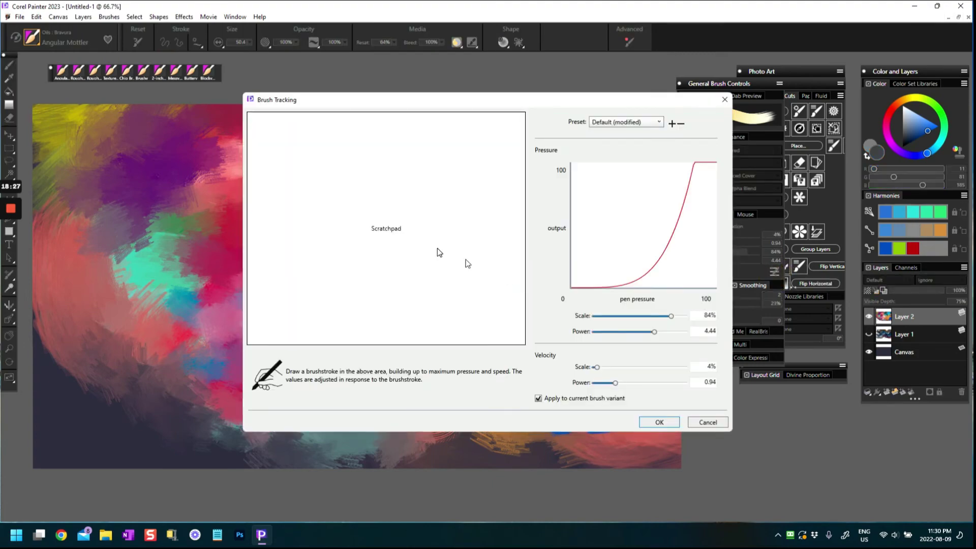
drag(287, 135, 610, 372)
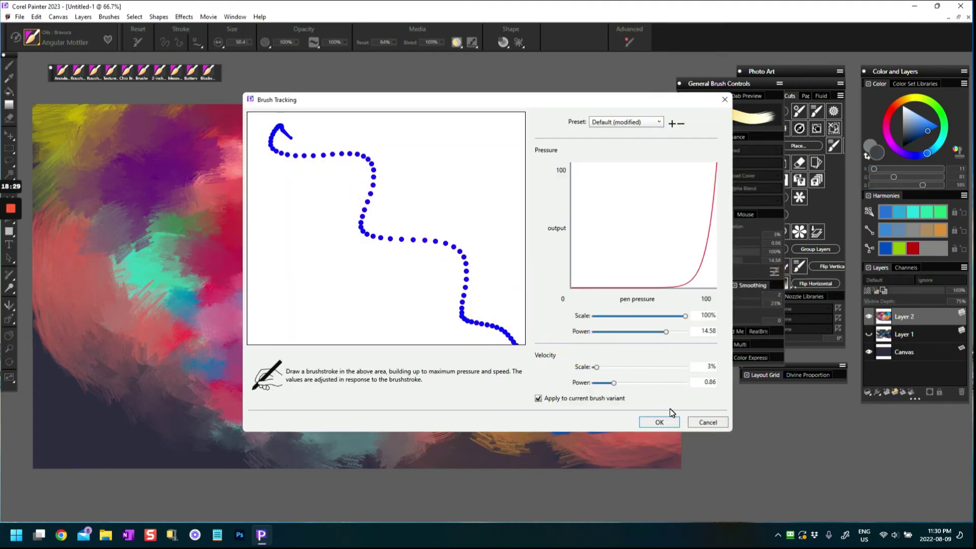
click(658, 421)
Paint more blue Angular Mottler strokes around the blue patch, extending it above, to the sides and below.
mouse_move(518, 320)
mouse_down()
mouse_move(511, 328)
mouse_move(553, 328)
mouse_move(565, 303)
mouse_move(641, 309)
mouse_up()
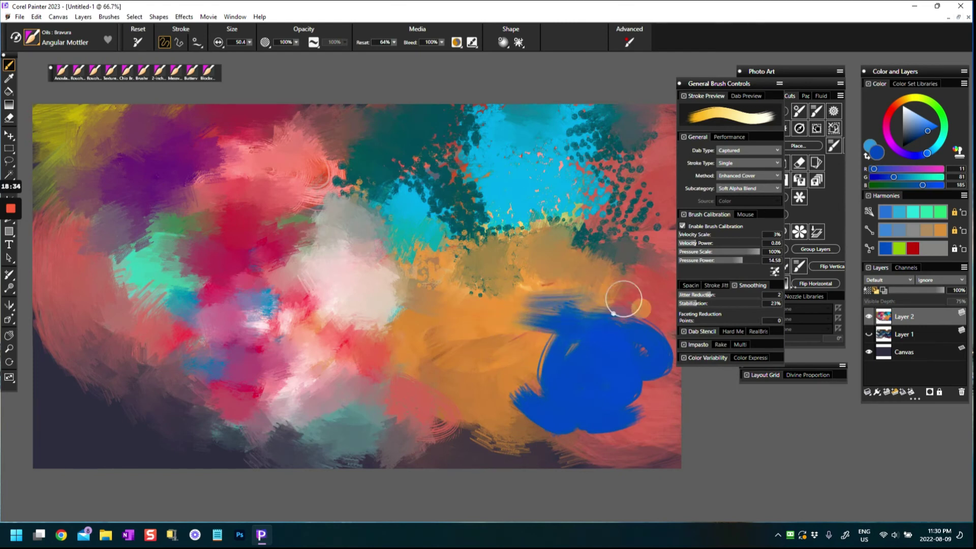
mouse_move(518, 289)
mouse_down()
mouse_move(579, 327)
mouse_move(510, 333)
mouse_move(529, 387)
mouse_up()
mouse_move(648, 374)
mouse_down()
mouse_move(596, 404)
mouse_move(487, 379)
mouse_up()
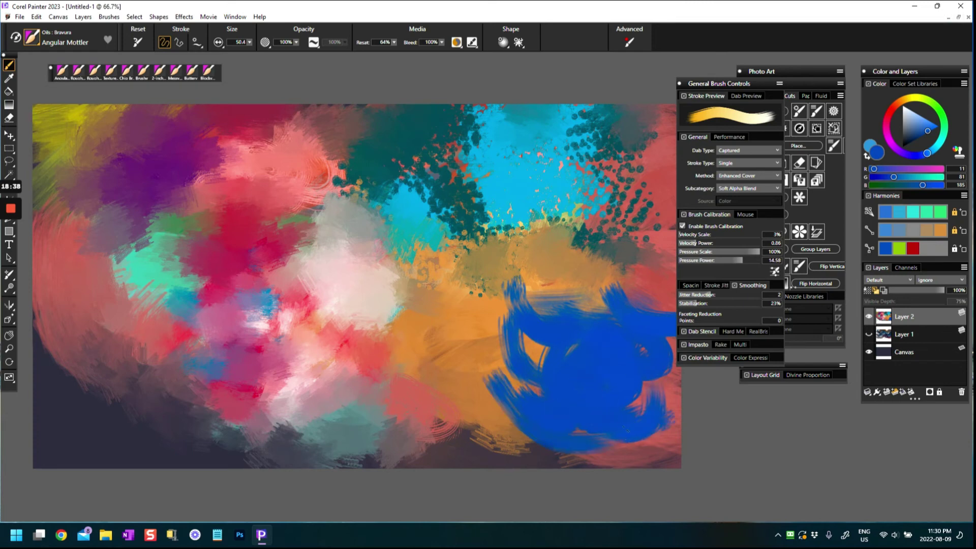
Choose a near-white color and cover the blue patch with curved Angular Mottler strokes.
drag(913, 125, 904, 109)
mouse_move(562, 358)
mouse_down()
mouse_move(595, 321)
mouse_move(651, 332)
mouse_move(535, 314)
mouse_move(534, 290)
mouse_move(607, 286)
mouse_move(638, 340)
mouse_move(628, 339)
mouse_move(659, 349)
mouse_move(568, 273)
mouse_move(638, 279)
mouse_move(629, 311)
mouse_move(577, 292)
mouse_move(541, 351)
mouse_up()
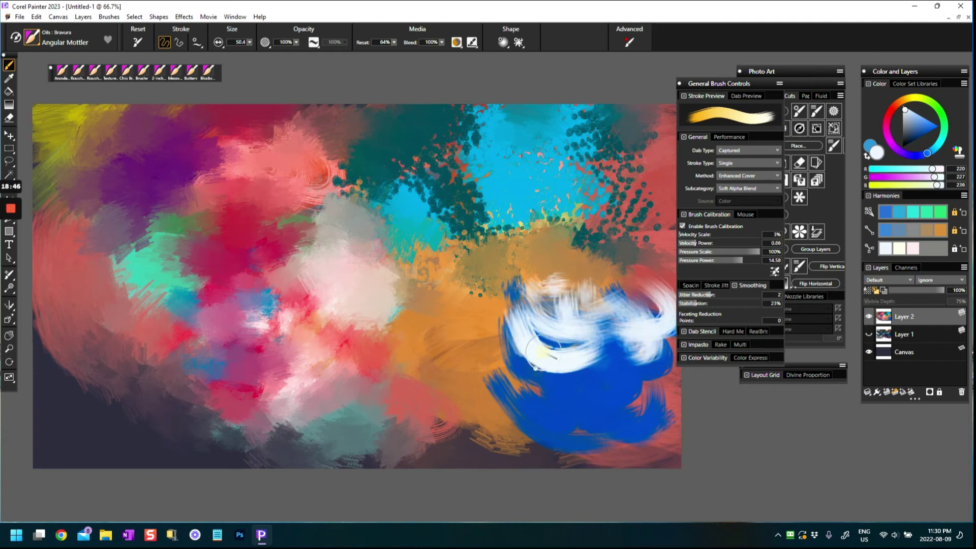
drag(659, 375, 564, 378)
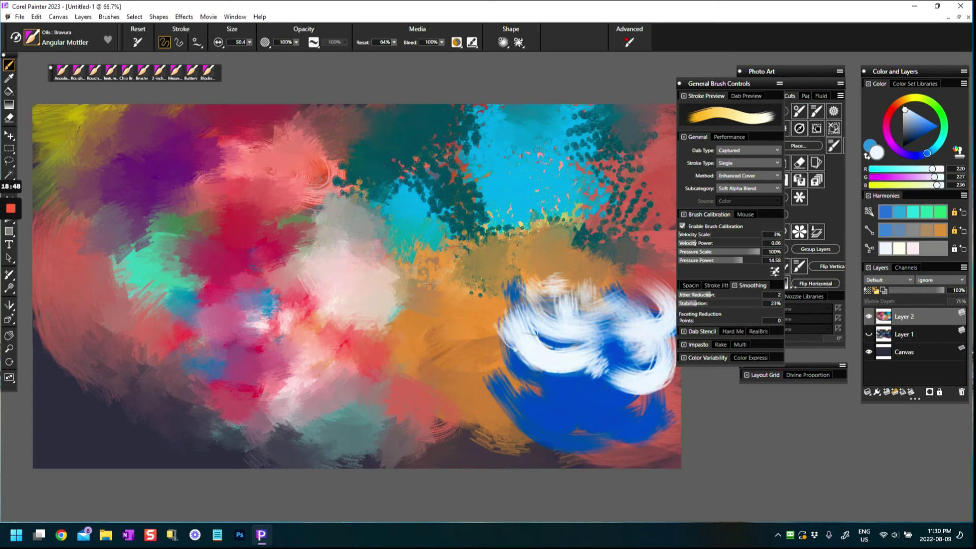
mouse_move(485, 358)
mouse_down()
mouse_move(557, 415)
mouse_move(538, 442)
mouse_move(610, 450)
mouse_move(648, 412)
mouse_up()
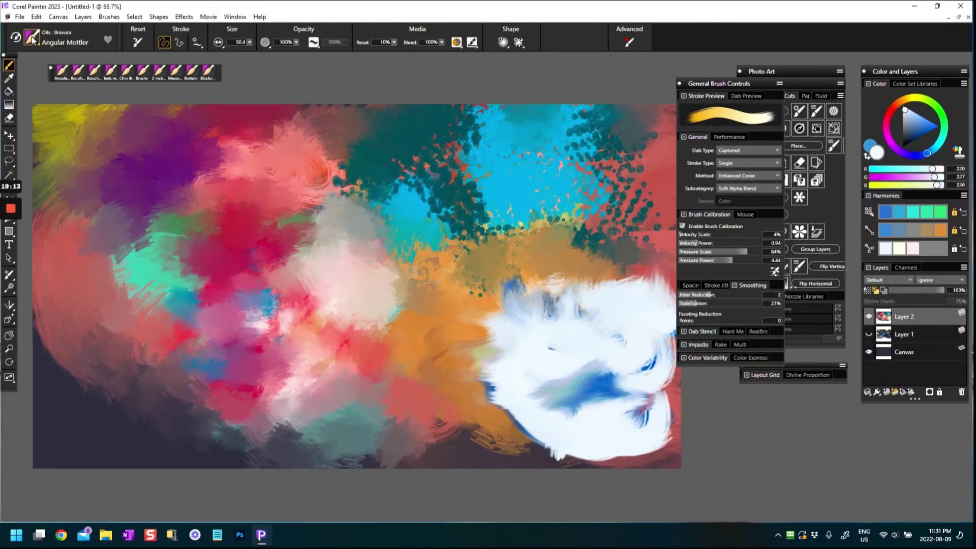
Switch to the Mottler Dry brush, choose blue, and paint strokes above and along the left side of the white patch.
click(31, 40)
click(155, 261)
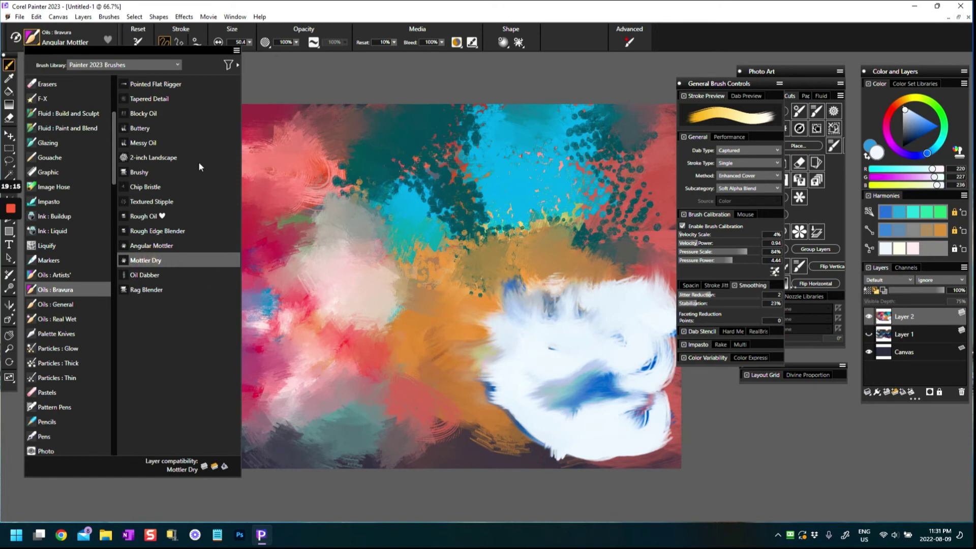
mouse_move(477, 320)
mouse_down()
mouse_move(458, 356)
mouse_move(489, 283)
mouse_move(551, 278)
mouse_move(616, 218)
mouse_move(661, 213)
mouse_move(660, 244)
mouse_up()
click(925, 131)
mouse_move(498, 254)
mouse_down()
mouse_move(633, 198)
mouse_move(508, 227)
mouse_move(474, 290)
mouse_move(498, 283)
mouse_move(456, 327)
mouse_move(464, 337)
mouse_move(457, 398)
mouse_move(470, 427)
mouse_move(513, 384)
mouse_up()
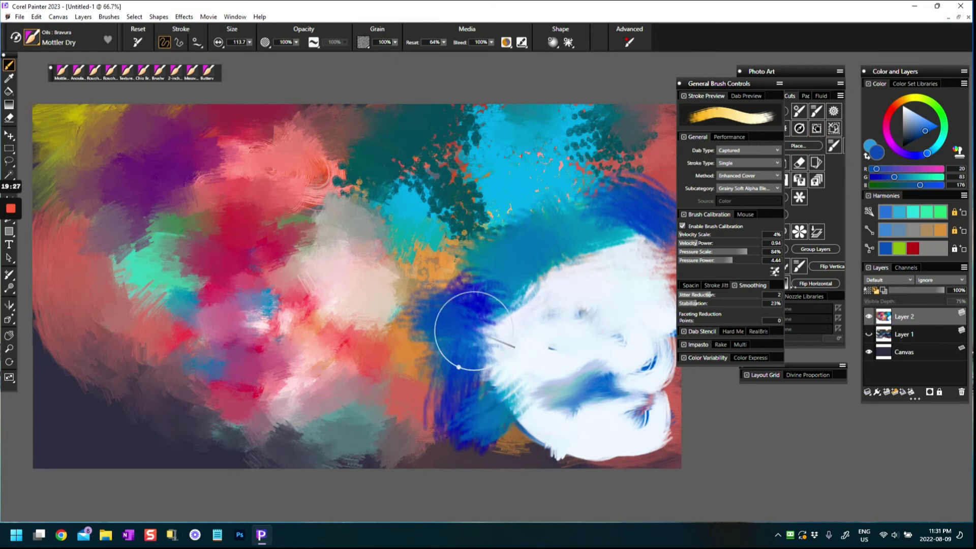
Extend the blue Mottler Dry strokes toward the painting's center and over most of the white patch.
mouse_move(407, 285)
mouse_down()
mouse_move(447, 283)
mouse_move(407, 366)
mouse_move(424, 333)
mouse_move(448, 350)
mouse_move(438, 309)
mouse_move(425, 307)
mouse_up()
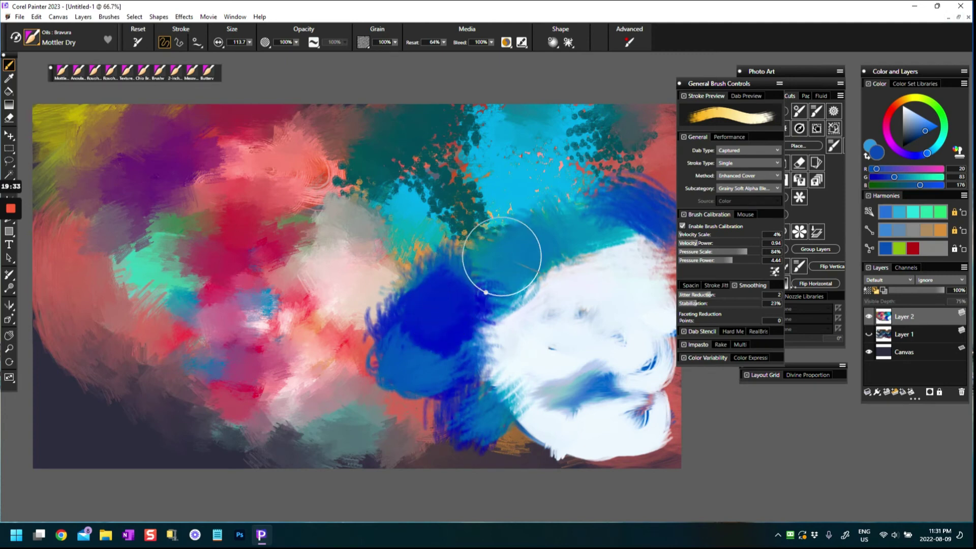
mouse_move(492, 272)
mouse_down()
mouse_move(423, 211)
mouse_move(447, 280)
mouse_move(434, 289)
mouse_move(422, 346)
mouse_move(451, 338)
mouse_move(470, 371)
mouse_move(359, 307)
mouse_move(382, 287)
mouse_move(422, 312)
mouse_up()
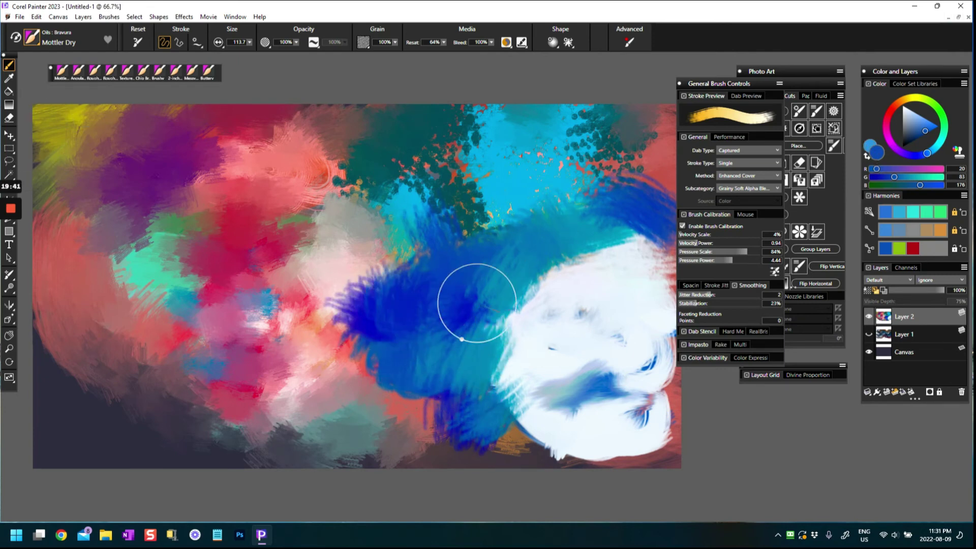
mouse_move(471, 312)
mouse_down()
mouse_move(506, 324)
mouse_move(569, 292)
mouse_move(644, 220)
mouse_move(613, 277)
mouse_move(534, 327)
mouse_move(523, 366)
mouse_move(540, 420)
mouse_move(588, 447)
mouse_move(651, 437)
mouse_move(584, 447)
mouse_up()
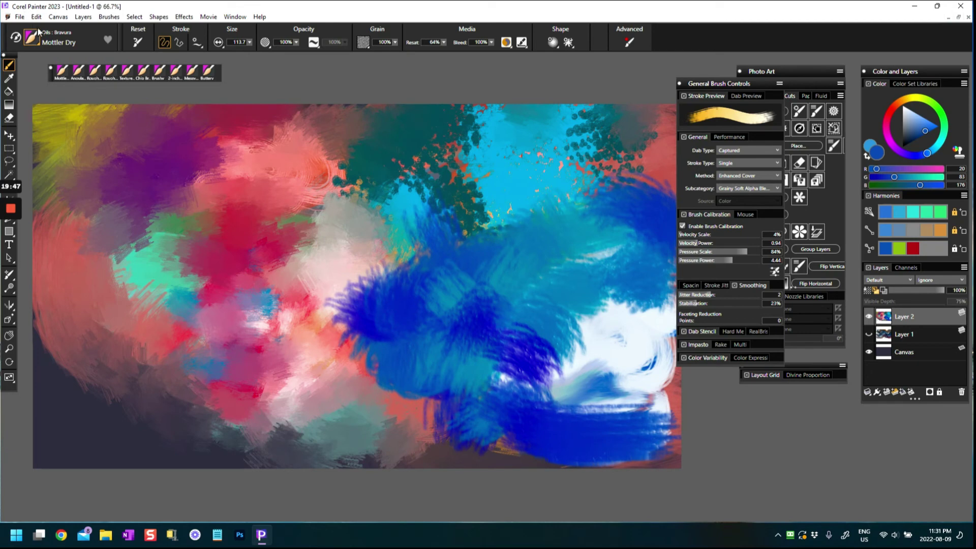
Switch to the Oil Dabber brush and place a blue dab left of the large blue area.
click(34, 32)
click(153, 276)
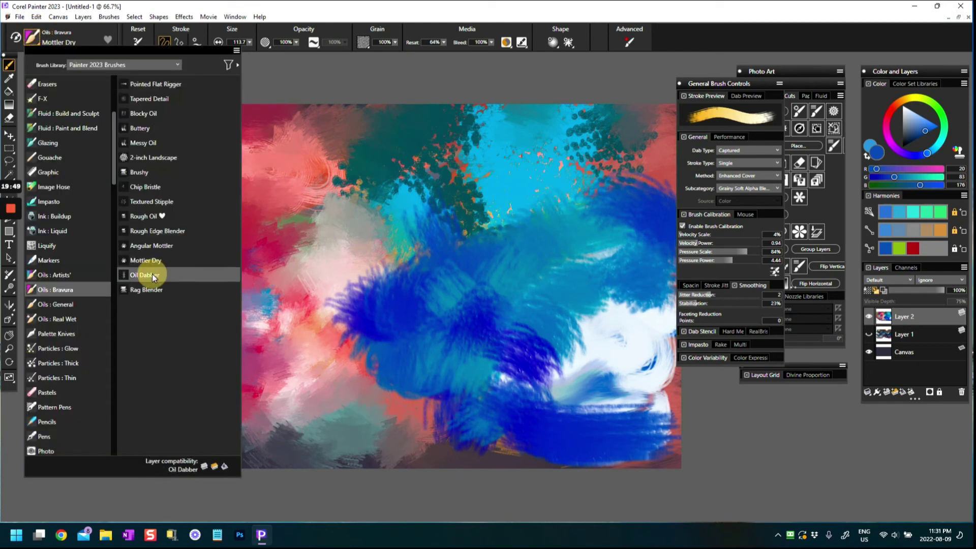
click(311, 318)
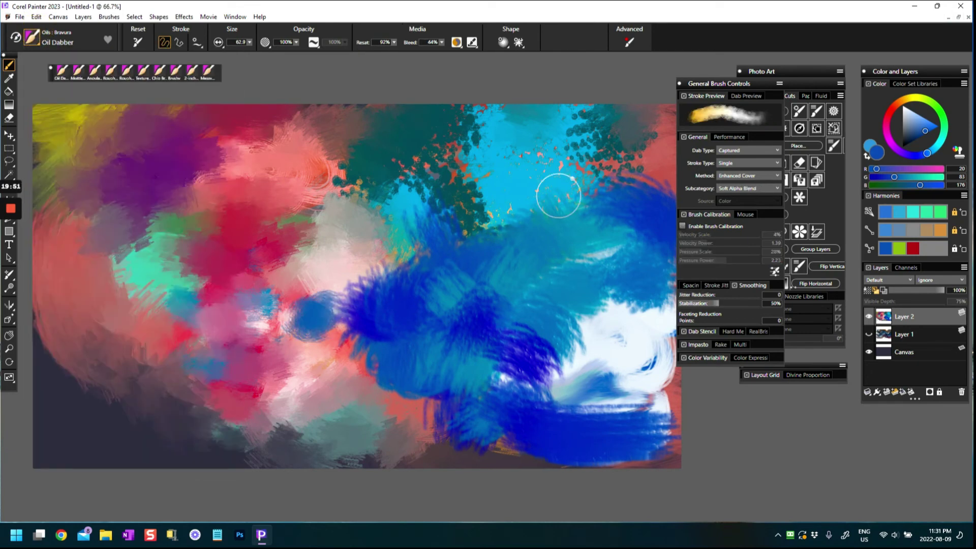
Choose a crimson and then a lighter pink, and cover the area left of the large blue patch with Oil Dabber strokes.
click(893, 116)
mouse_move(305, 376)
mouse_down()
mouse_move(326, 330)
mouse_move(304, 351)
mouse_move(331, 356)
mouse_move(315, 386)
mouse_move(346, 366)
mouse_move(330, 355)
mouse_up()
mouse_move(348, 300)
mouse_down()
mouse_move(337, 305)
mouse_move(376, 338)
mouse_move(359, 407)
mouse_move(300, 386)
mouse_move(401, 420)
mouse_move(311, 298)
mouse_move(340, 283)
mouse_move(391, 307)
mouse_up()
drag(901, 129, 913, 117)
mouse_move(266, 311)
mouse_down()
mouse_move(327, 294)
mouse_move(312, 272)
mouse_move(376, 295)
mouse_move(294, 274)
mouse_move(356, 331)
mouse_move(331, 282)
mouse_move(366, 301)
mouse_move(330, 257)
mouse_move(388, 279)
mouse_move(346, 335)
mouse_move(305, 356)
mouse_move(294, 344)
mouse_move(351, 375)
mouse_move(408, 364)
mouse_move(418, 390)
mouse_move(409, 402)
mouse_up()
Choose blue from the color harmonies and dab a cloud-like blue shape over the upper part of the pink area.
click(890, 227)
mouse_move(325, 376)
mouse_down()
mouse_move(312, 352)
mouse_move(353, 337)
mouse_move(358, 304)
mouse_move(305, 265)
mouse_move(292, 335)
mouse_move(299, 277)
mouse_up()
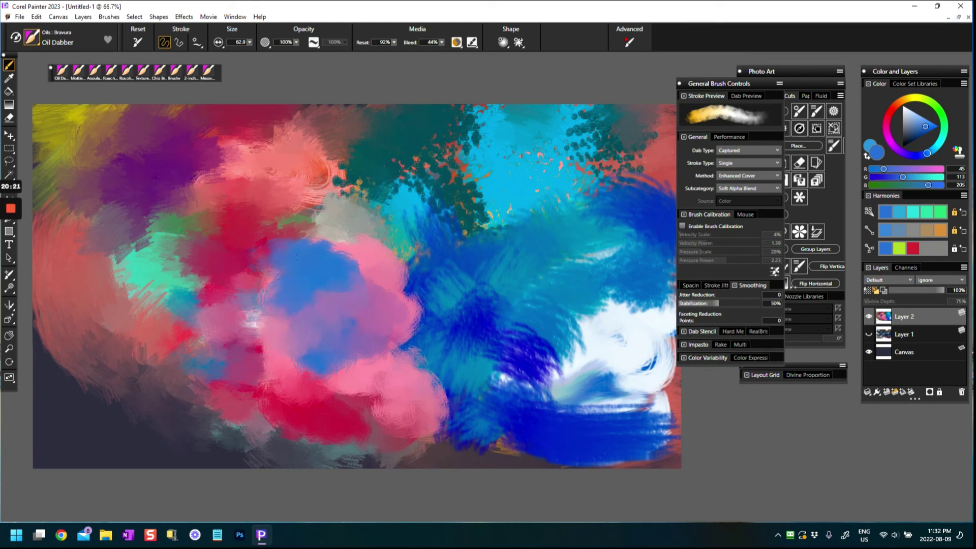
mouse_move(397, 256)
mouse_down()
mouse_move(398, 272)
mouse_move(337, 250)
mouse_move(346, 259)
mouse_up()
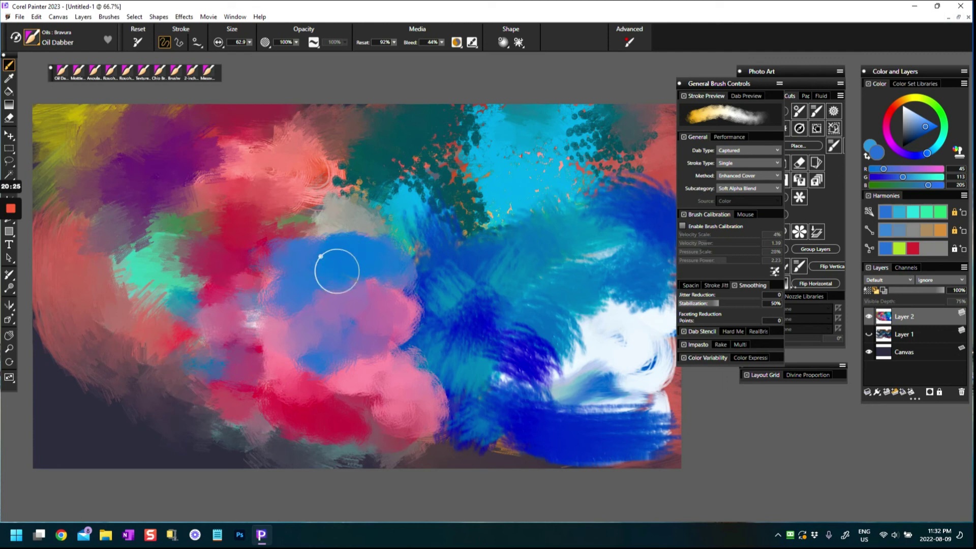
mouse_move(382, 294)
mouse_down()
mouse_move(414, 298)
mouse_move(399, 310)
mouse_move(337, 301)
mouse_move(305, 355)
mouse_move(274, 305)
mouse_move(385, 346)
mouse_up()
Sample pink from the canvas and dab it below the blue cloud, along the bottom edge and toward the green patch.
alt+click(406, 389)
mouse_move(403, 387)
mouse_down()
mouse_move(330, 353)
mouse_move(320, 382)
mouse_move(401, 435)
mouse_move(447, 437)
mouse_move(411, 412)
mouse_move(412, 460)
mouse_up()
mouse_move(322, 374)
mouse_down()
mouse_move(294, 421)
mouse_move(310, 451)
mouse_move(340, 453)
mouse_move(298, 330)
mouse_move(244, 376)
mouse_move(290, 443)
mouse_move(235, 435)
mouse_up()
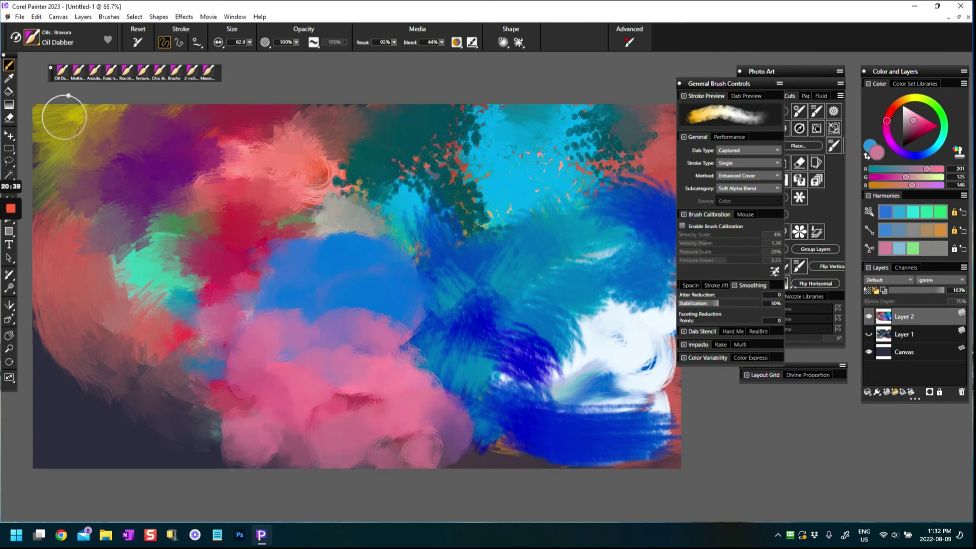
mouse_move(191, 344)
mouse_down()
mouse_move(200, 322)
mouse_move(178, 352)
mouse_move(213, 435)
mouse_move(212, 251)
mouse_move(233, 308)
mouse_up()
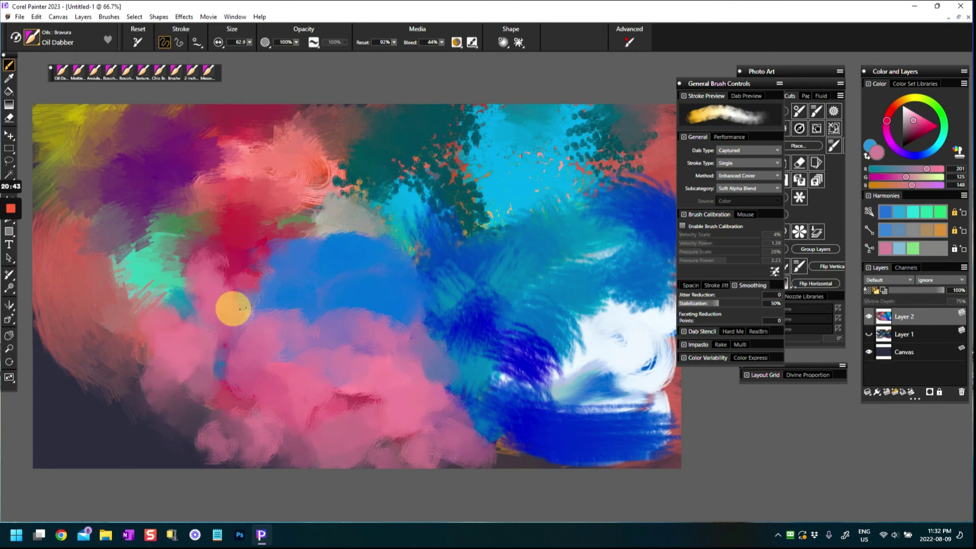
Sample a gray-green from the canvas and dab it over the mint-green patch and the area above it.
alt+click(162, 264)
drag(162, 264, 211, 283)
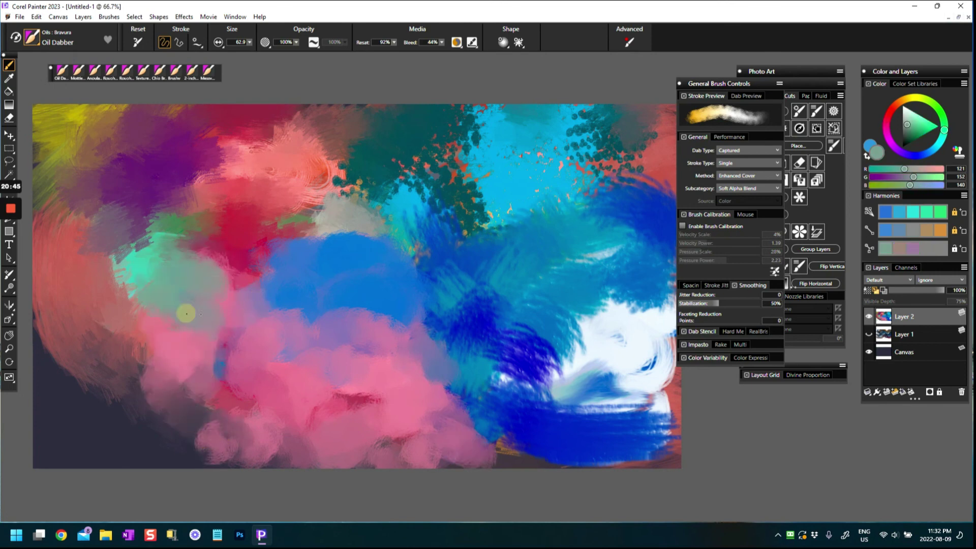
mouse_move(147, 259)
mouse_down()
mouse_move(179, 220)
mouse_move(223, 227)
mouse_up()
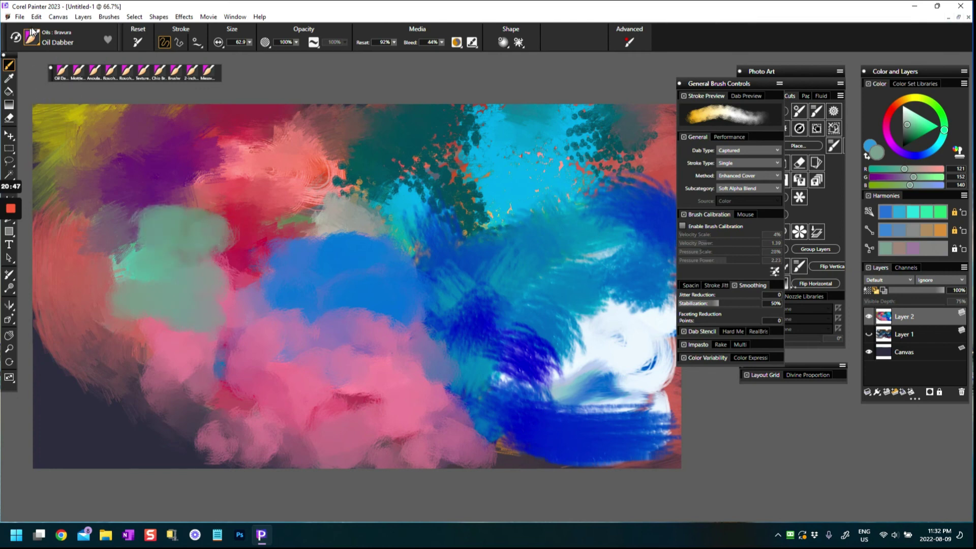
Switch to the Rag Blender brush, choose bright green, and blend the pink and green areas on the painting's left side.
click(31, 34)
click(148, 290)
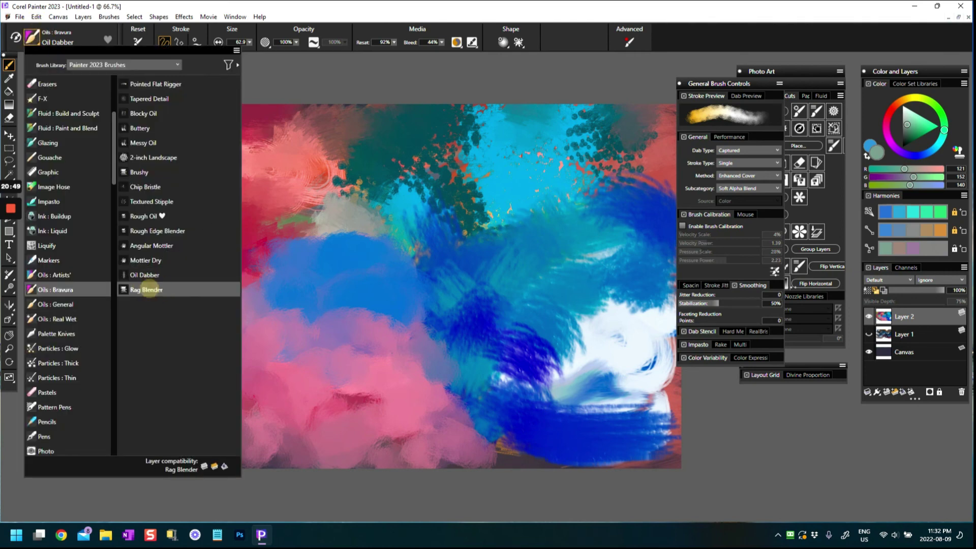
drag(922, 128, 932, 127)
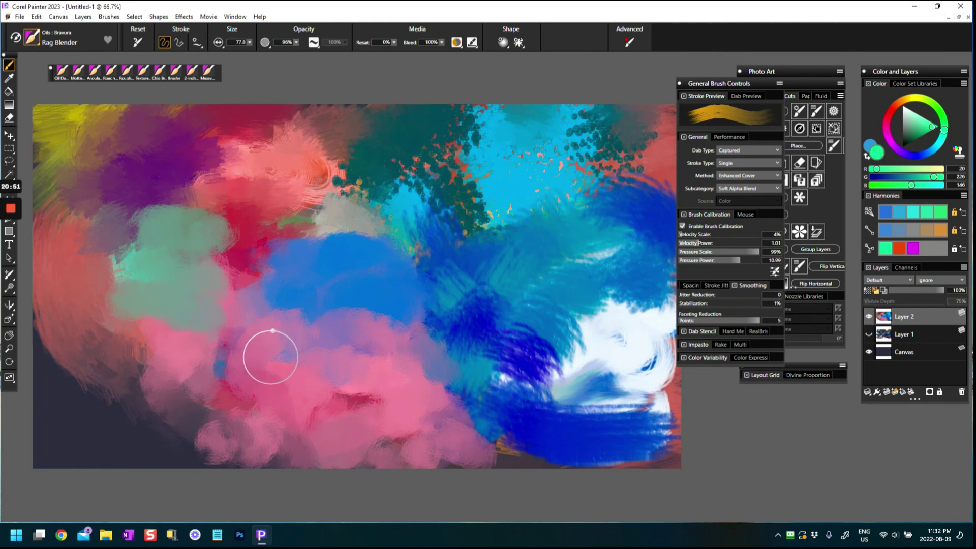
drag(217, 378, 218, 420)
mouse_move(166, 432)
mouse_down()
mouse_move(273, 366)
mouse_move(229, 344)
mouse_move(154, 379)
mouse_up()
mouse_move(152, 324)
mouse_down()
mouse_move(112, 302)
mouse_move(125, 253)
mouse_move(96, 261)
mouse_up()
Blend the blue strokes in the center with the neighboring teal, white and dark blue areas using the Rag Blender.
mouse_move(480, 349)
mouse_down()
mouse_move(447, 370)
mouse_move(501, 294)
mouse_move(481, 272)
mouse_move(390, 313)
mouse_up()
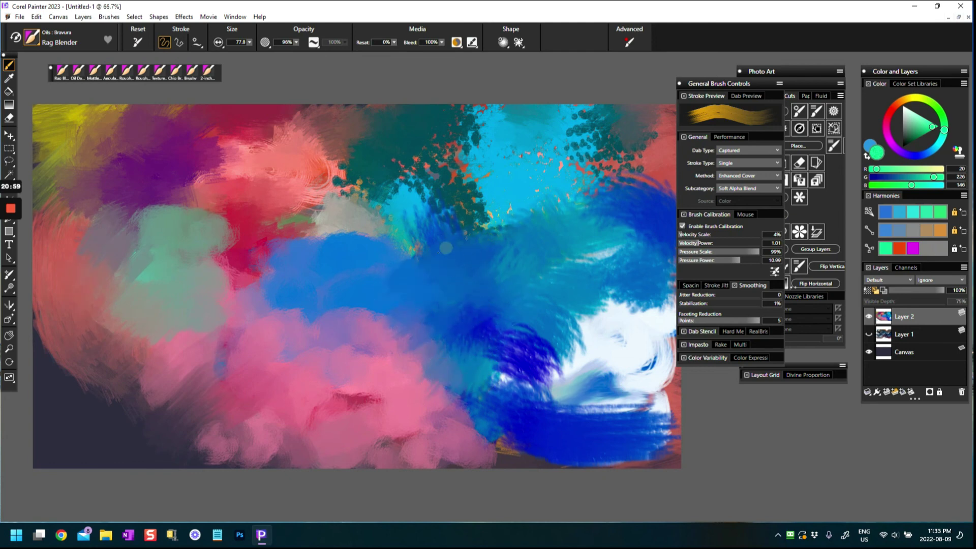
drag(430, 255, 453, 236)
drag(501, 213, 521, 219)
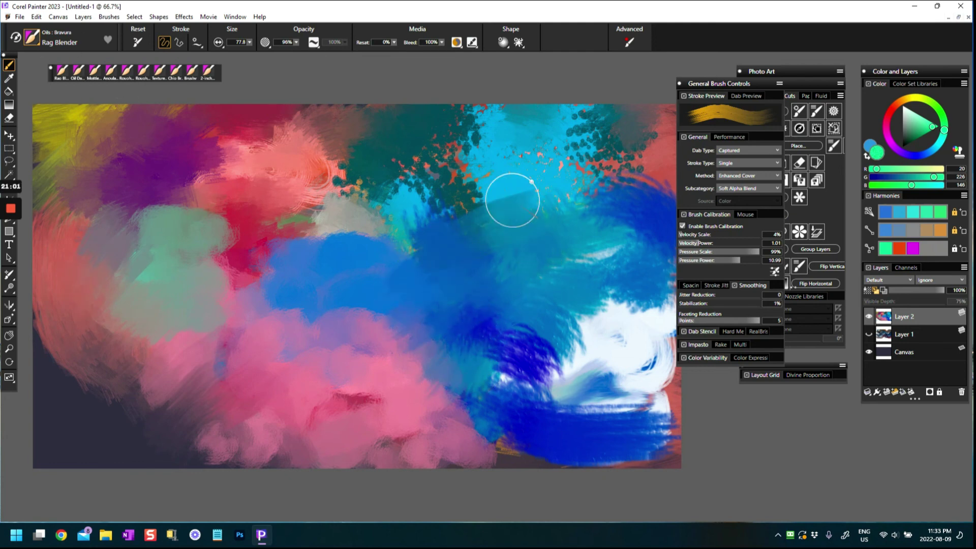
mouse_move(616, 265)
mouse_down()
mouse_move(574, 231)
mouse_move(551, 311)
mouse_move(624, 341)
mouse_move(632, 265)
mouse_move(650, 271)
mouse_move(663, 329)
mouse_move(630, 254)
mouse_move(612, 262)
mouse_move(585, 330)
mouse_move(525, 341)
mouse_up()
mouse_move(499, 405)
mouse_down()
mouse_move(521, 427)
mouse_move(477, 467)
mouse_move(423, 466)
mouse_move(661, 442)
mouse_move(699, 433)
mouse_move(694, 405)
mouse_move(634, 406)
mouse_move(580, 424)
mouse_move(656, 427)
mouse_up()
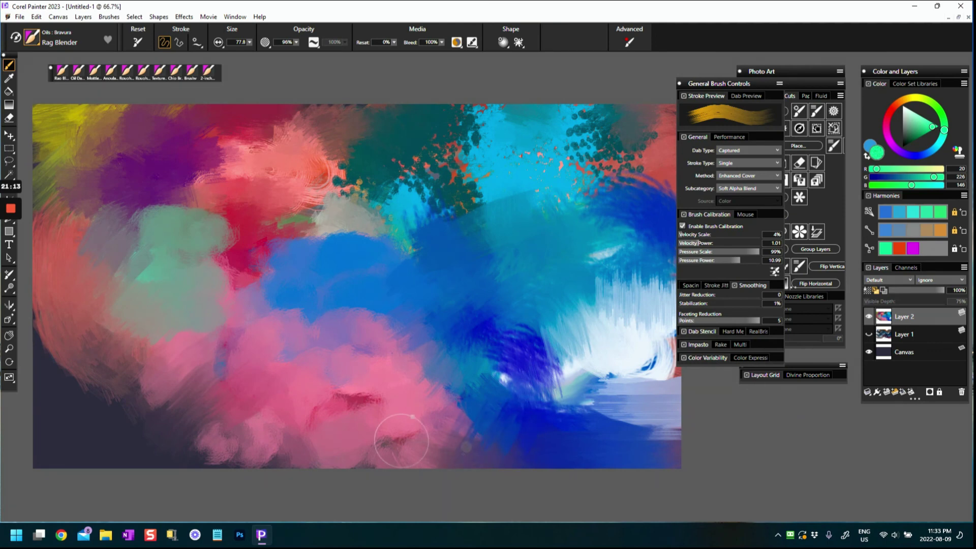
Blend the pink area's lower and left edges into the dark background with Rag Blender strokes.
drag(466, 447, 461, 424)
drag(384, 414, 405, 478)
mouse_move(214, 450)
mouse_down()
mouse_move(345, 460)
mouse_move(196, 447)
mouse_up()
drag(127, 366, 56, 420)
drag(148, 349, 59, 391)
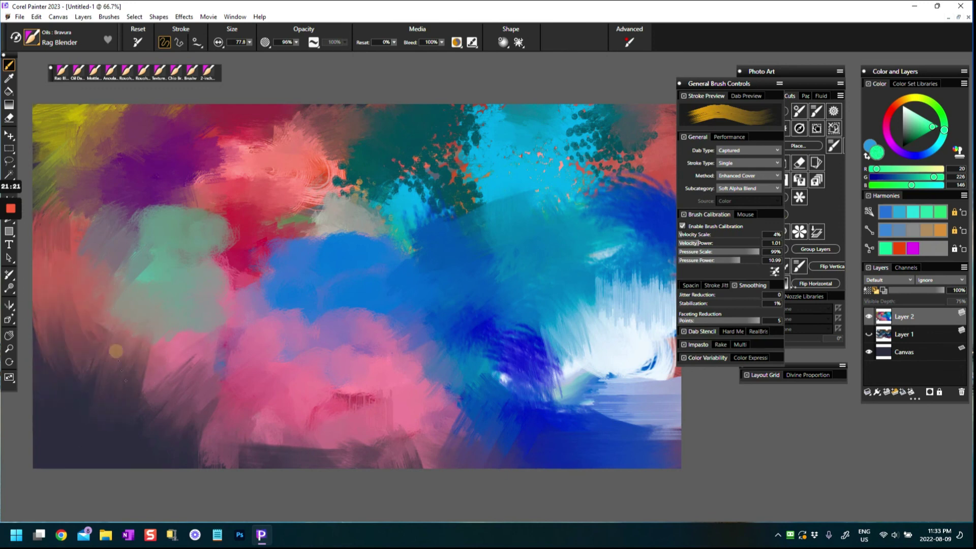
drag(116, 350, 228, 442)
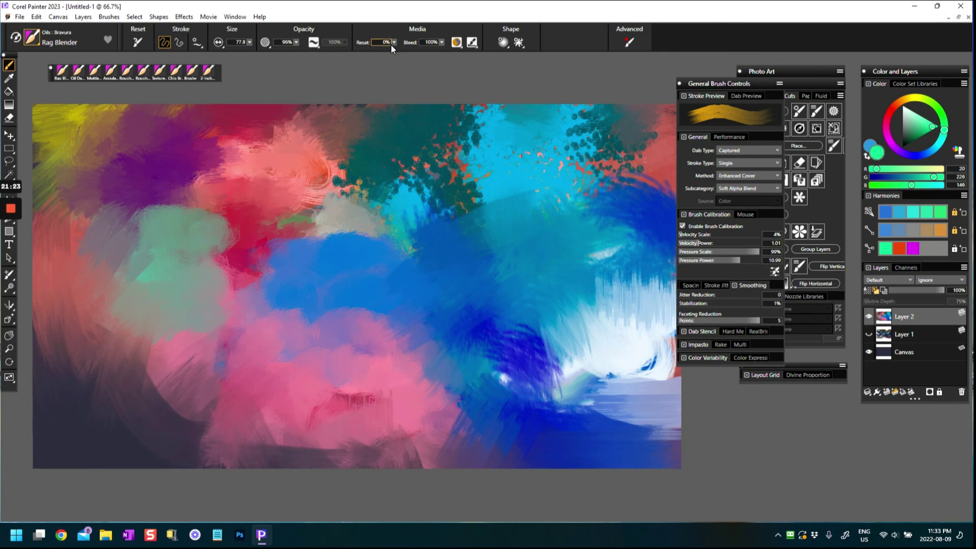
Set the Rag Blender's Reset to 100%, adjust the green, and paint strokes over the pink and dark lower-left area.
click(392, 42)
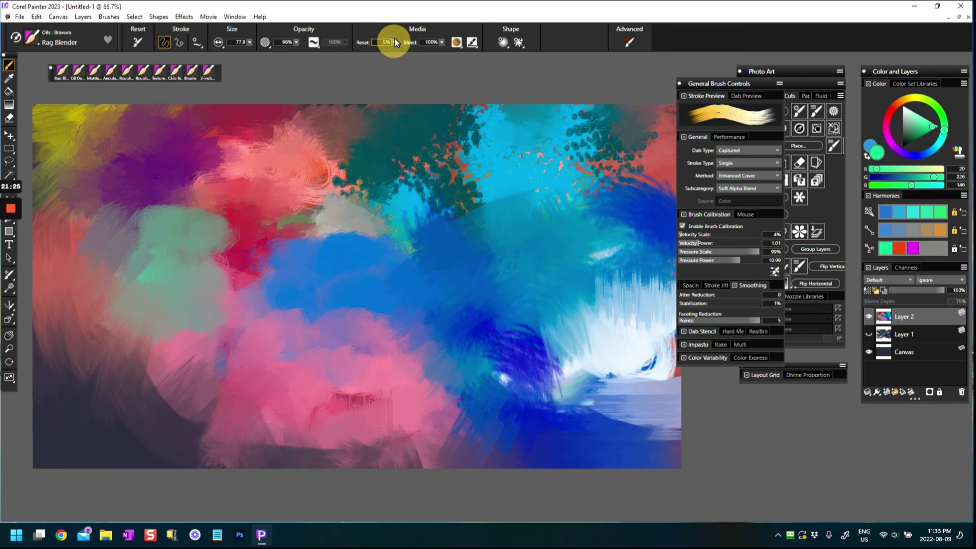
mouse_move(394, 43)
mouse_down()
mouse_move(392, 50)
mouse_move(445, 49)
mouse_move(497, 39)
mouse_up()
mouse_move(254, 301)
mouse_down()
mouse_move(240, 338)
mouse_move(259, 356)
mouse_move(246, 403)
mouse_move(264, 427)
mouse_move(325, 437)
mouse_up()
drag(917, 127, 910, 117)
mouse_move(182, 349)
mouse_down()
mouse_move(216, 393)
mouse_move(172, 407)
mouse_move(263, 433)
mouse_move(179, 423)
mouse_move(139, 390)
mouse_move(193, 426)
mouse_move(105, 373)
mouse_move(110, 415)
mouse_move(139, 387)
mouse_move(117, 415)
mouse_move(187, 426)
mouse_move(98, 324)
mouse_move(105, 407)
mouse_move(78, 420)
mouse_move(73, 459)
mouse_move(74, 388)
mouse_move(127, 437)
mouse_move(361, 432)
mouse_move(252, 434)
mouse_move(363, 414)
mouse_move(289, 395)
mouse_move(213, 455)
mouse_move(288, 450)
mouse_move(161, 432)
mouse_up()
Sample pink from the canvas and paint broad Rag Blender strokes over the green in the lower-left area.
alt+click(310, 394)
mouse_move(122, 355)
mouse_down()
mouse_move(56, 447)
mouse_move(175, 407)
mouse_up()
drag(262, 446, 300, 459)
mouse_move(269, 376)
mouse_down()
mouse_move(234, 330)
mouse_move(290, 403)
mouse_move(229, 403)
mouse_move(197, 355)
mouse_move(146, 332)
mouse_move(135, 290)
mouse_move(126, 338)
mouse_move(94, 322)
mouse_move(156, 350)
mouse_move(216, 430)
mouse_up()
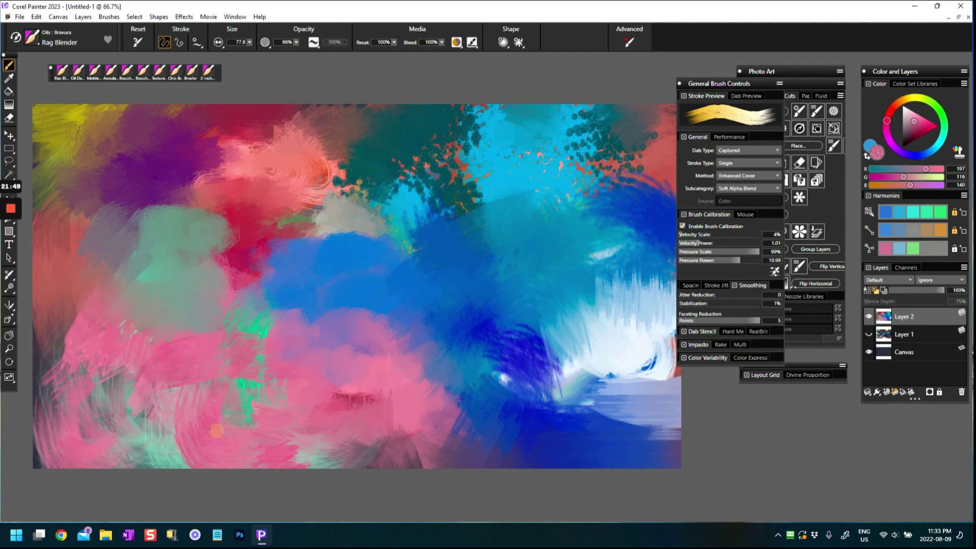
Extend pink strokes into the dark blue area, sample blue there, and paint blue strokes back over them toward the white patch.
mouse_move(514, 385)
mouse_down()
mouse_move(499, 466)
mouse_move(525, 348)
mouse_up()
alt+click(525, 349)
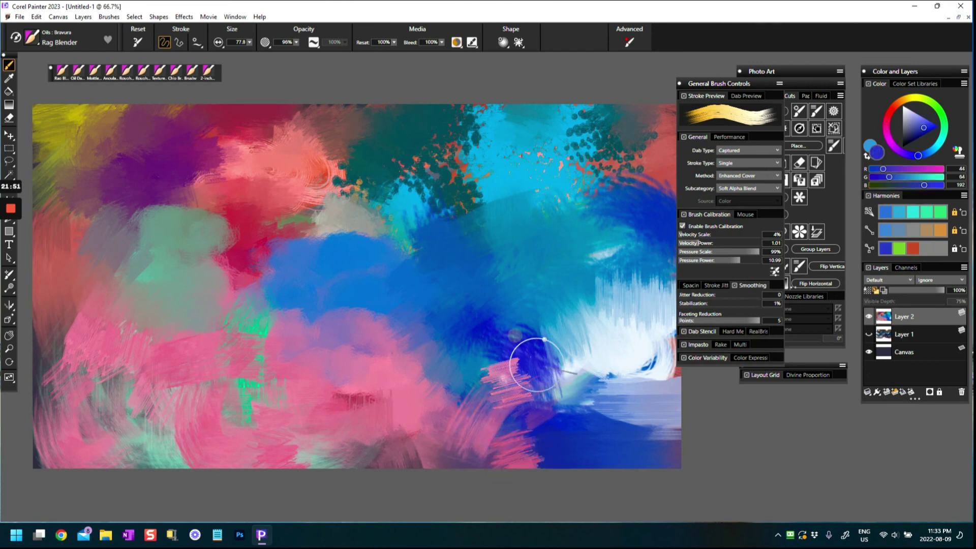
drag(554, 394, 587, 337)
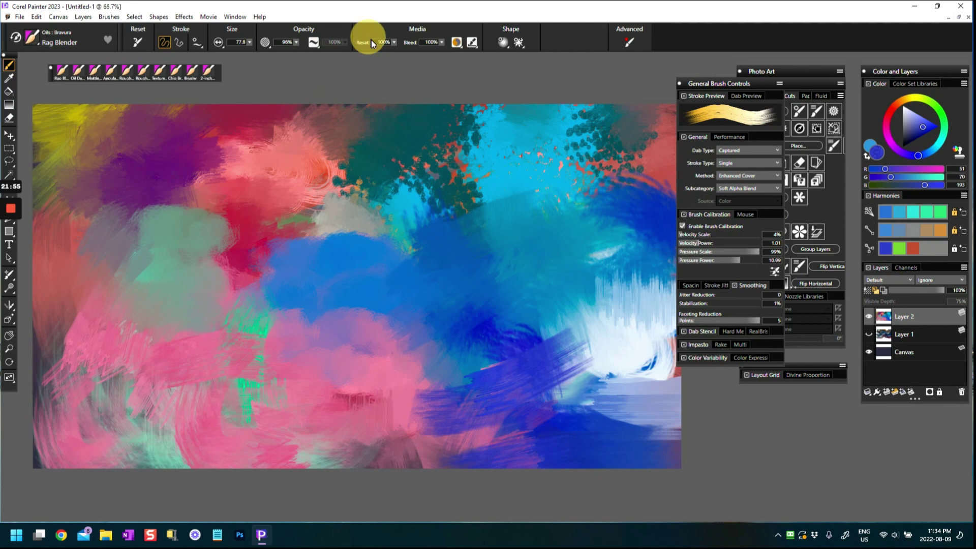
Set the Rag Blender's Reset to 0% and blend the pink, blue and white borders and the dark lower-left corner.
mouse_move(392, 41)
mouse_down()
mouse_move(398, 49)
mouse_move(331, 61)
mouse_up()
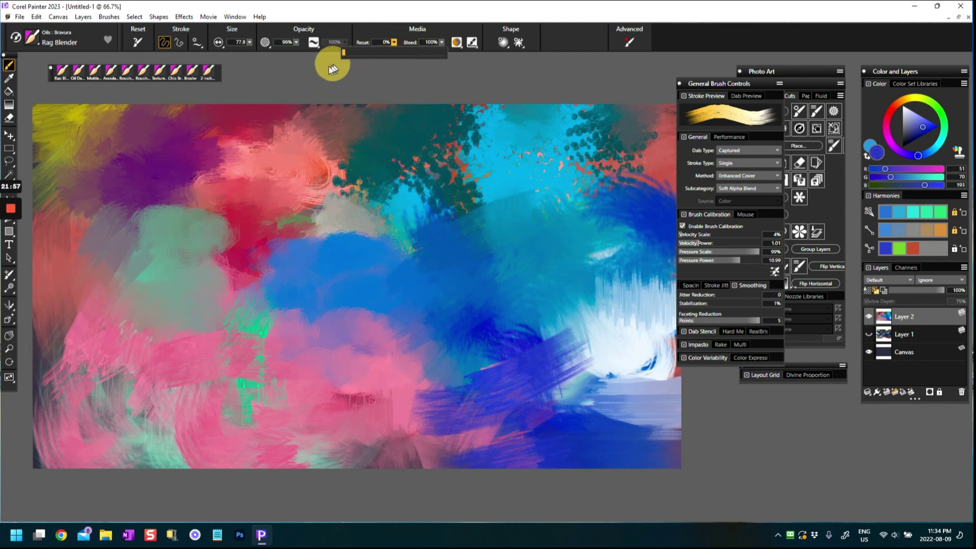
mouse_move(391, 443)
mouse_down()
mouse_move(387, 407)
mouse_move(442, 387)
mouse_move(447, 432)
mouse_move(415, 420)
mouse_up()
mouse_move(576, 359)
mouse_down()
mouse_move(607, 389)
mouse_move(632, 444)
mouse_up()
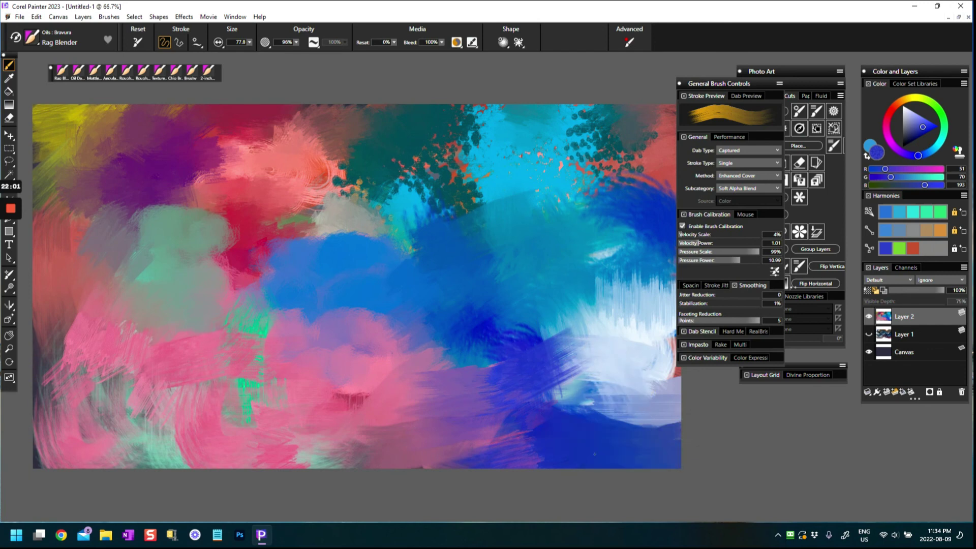
mouse_move(137, 404)
mouse_down()
mouse_move(57, 401)
mouse_move(48, 447)
mouse_up()
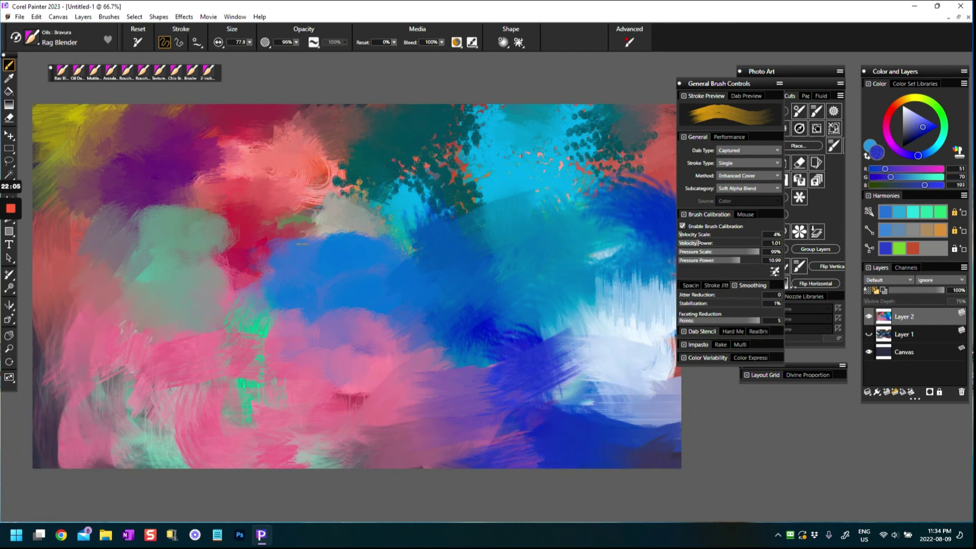
Reduce the Rag Blender's size to 6.2 and look over the list of Oils : Bravura brushes.
drag(301, 245, 303, 246)
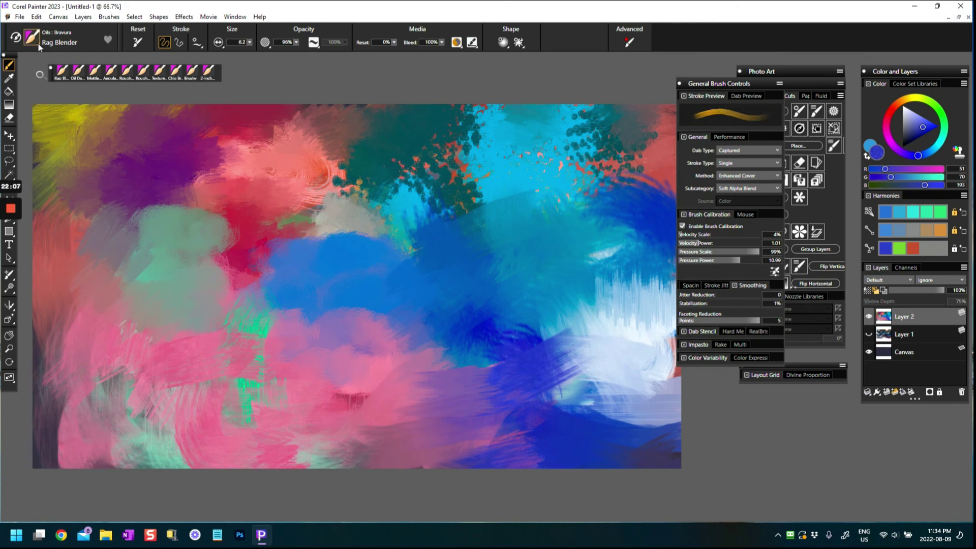
click(33, 41)
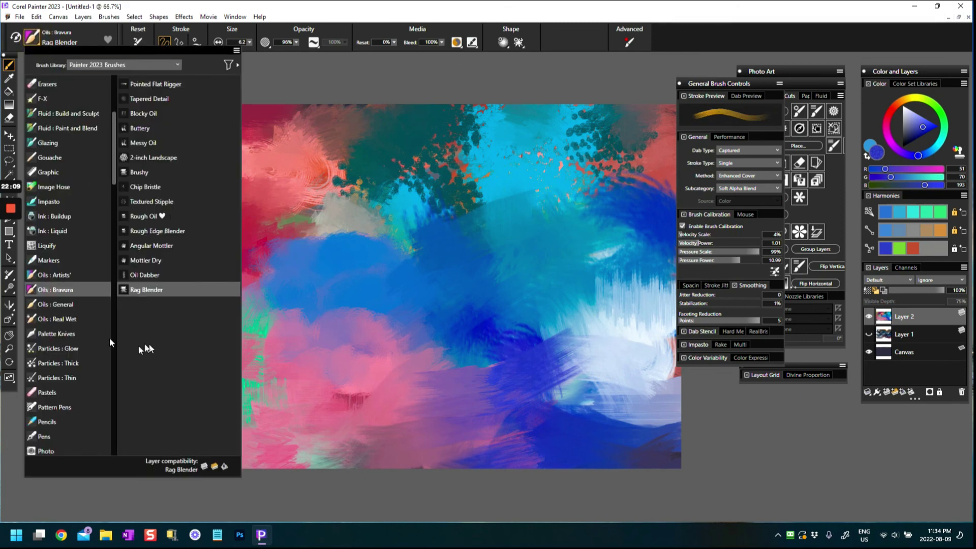
click(325, 286)
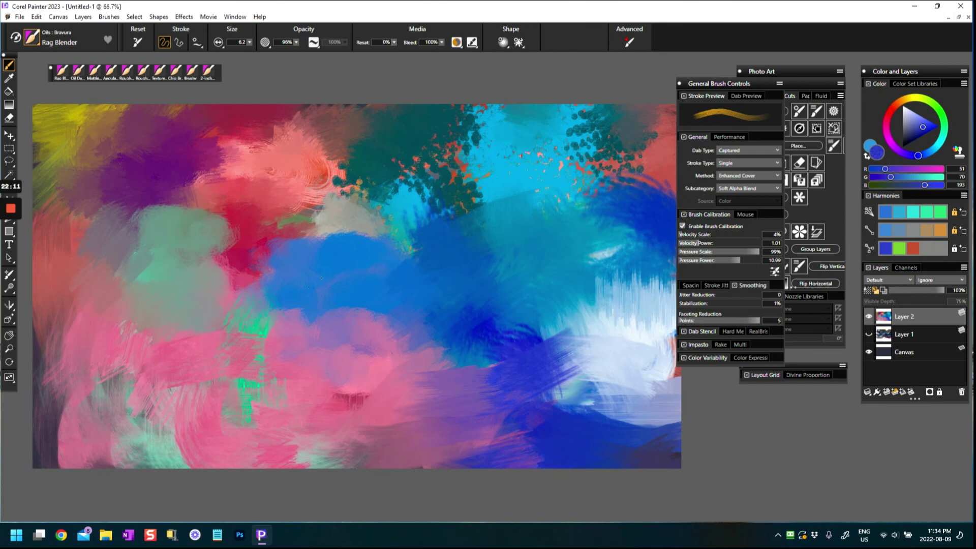
Switch to the Brushy brush and choose a very pale blue paint color.
click(39, 39)
click(140, 173)
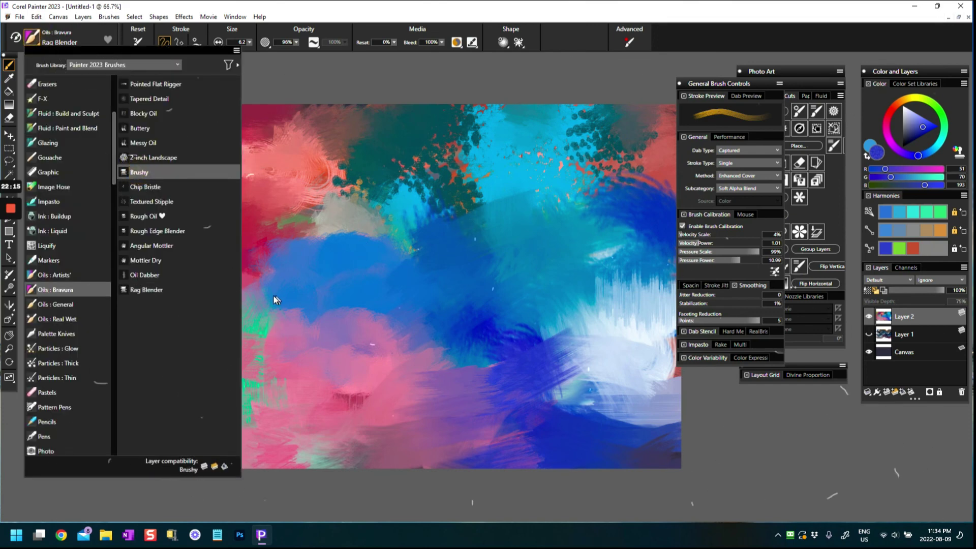
click(279, 297)
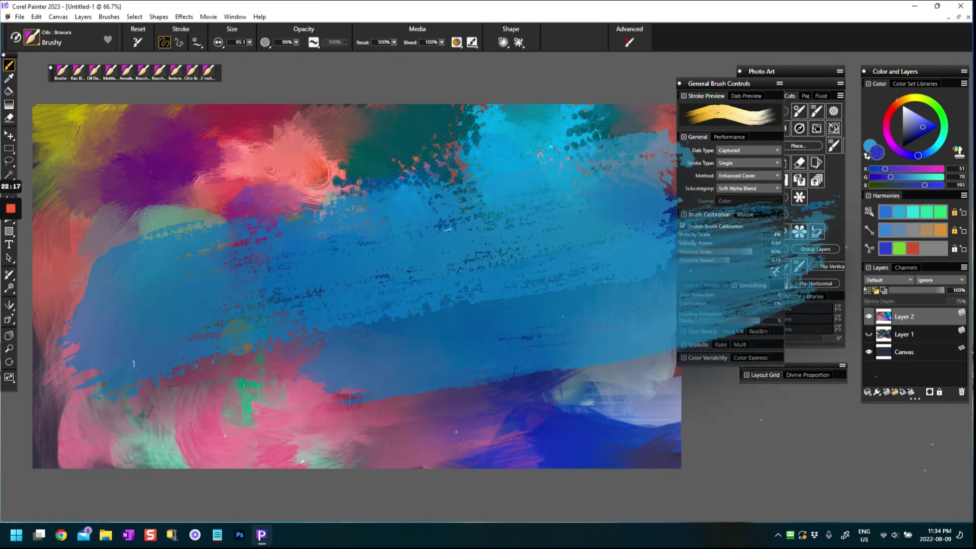
drag(907, 123, 908, 108)
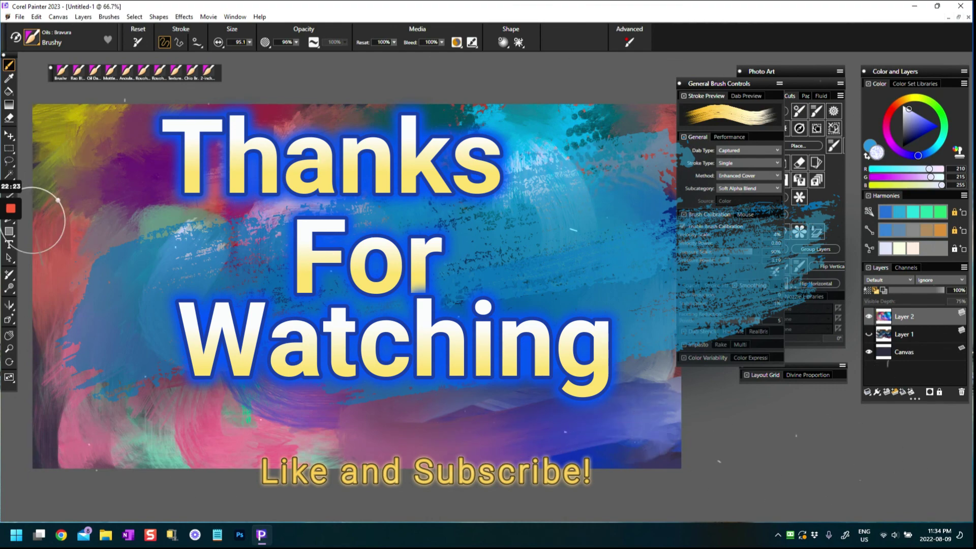
click(11, 209)
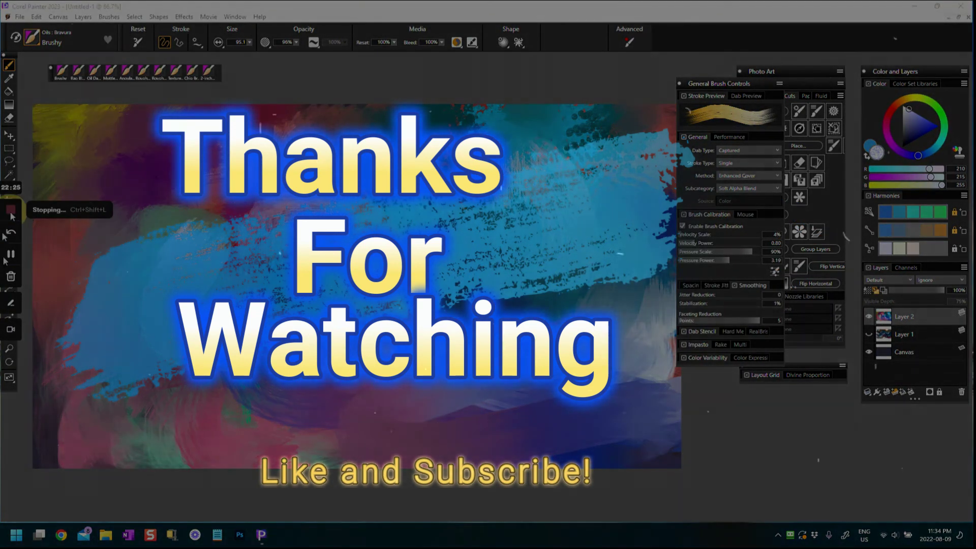